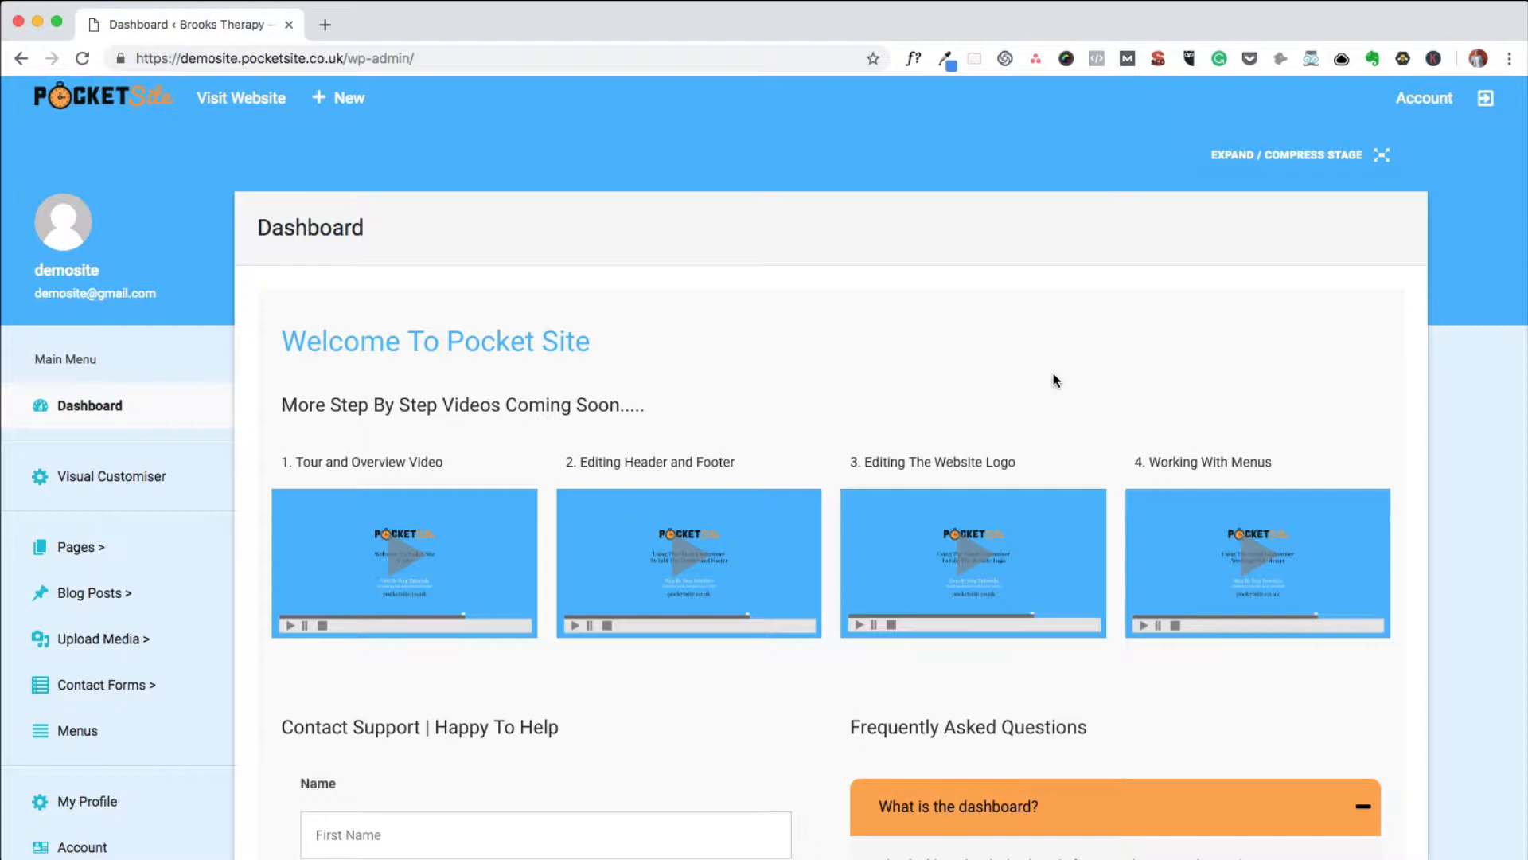
# Look at the list of all pages and open the website's About Me page in the Pocket Page Editor
pyautogui.click(72, 550)
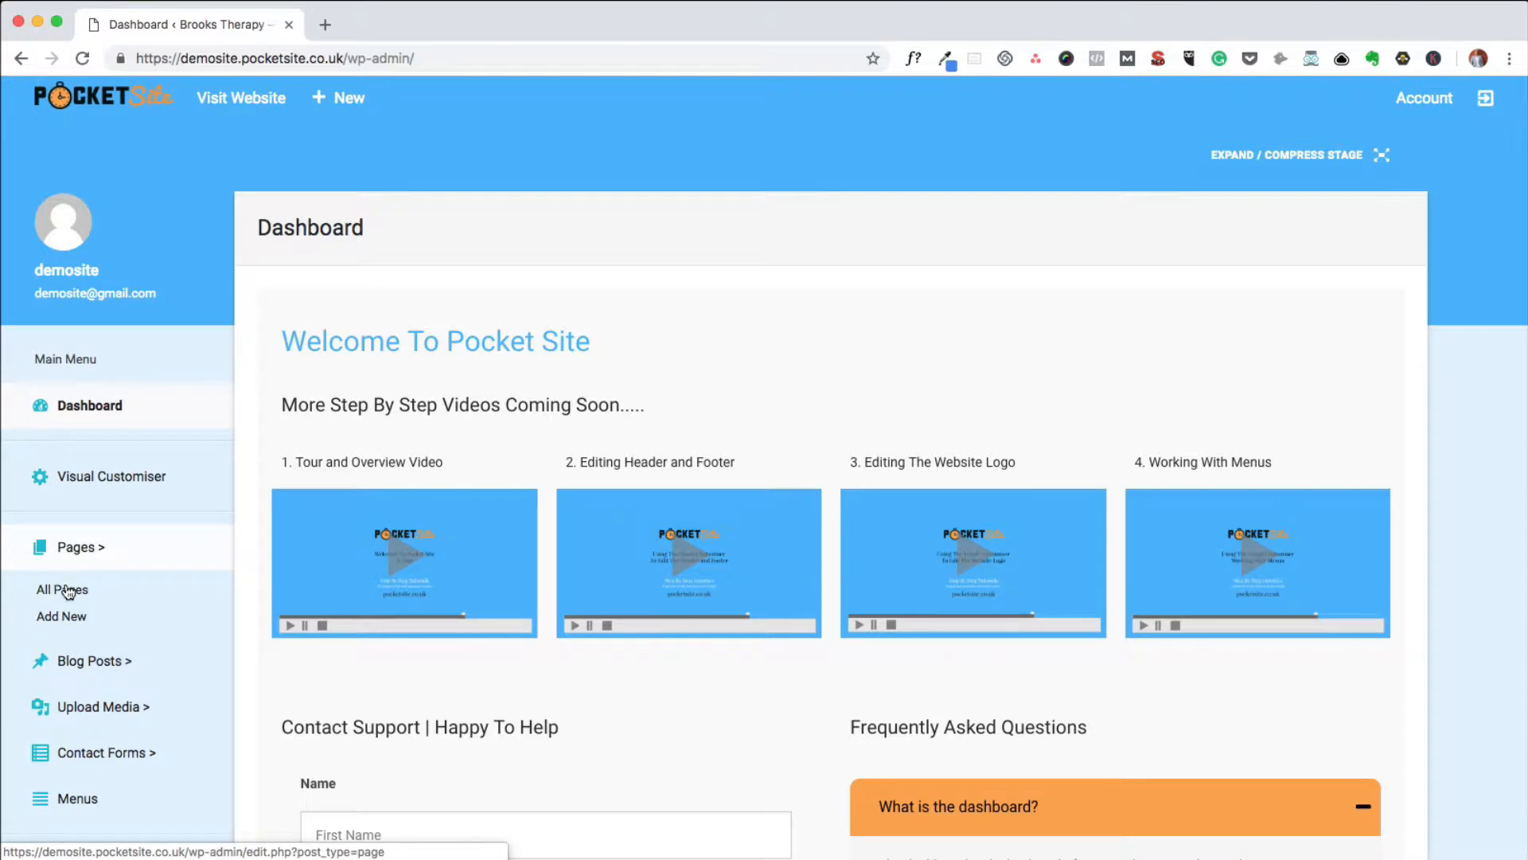
pyautogui.click(67, 590)
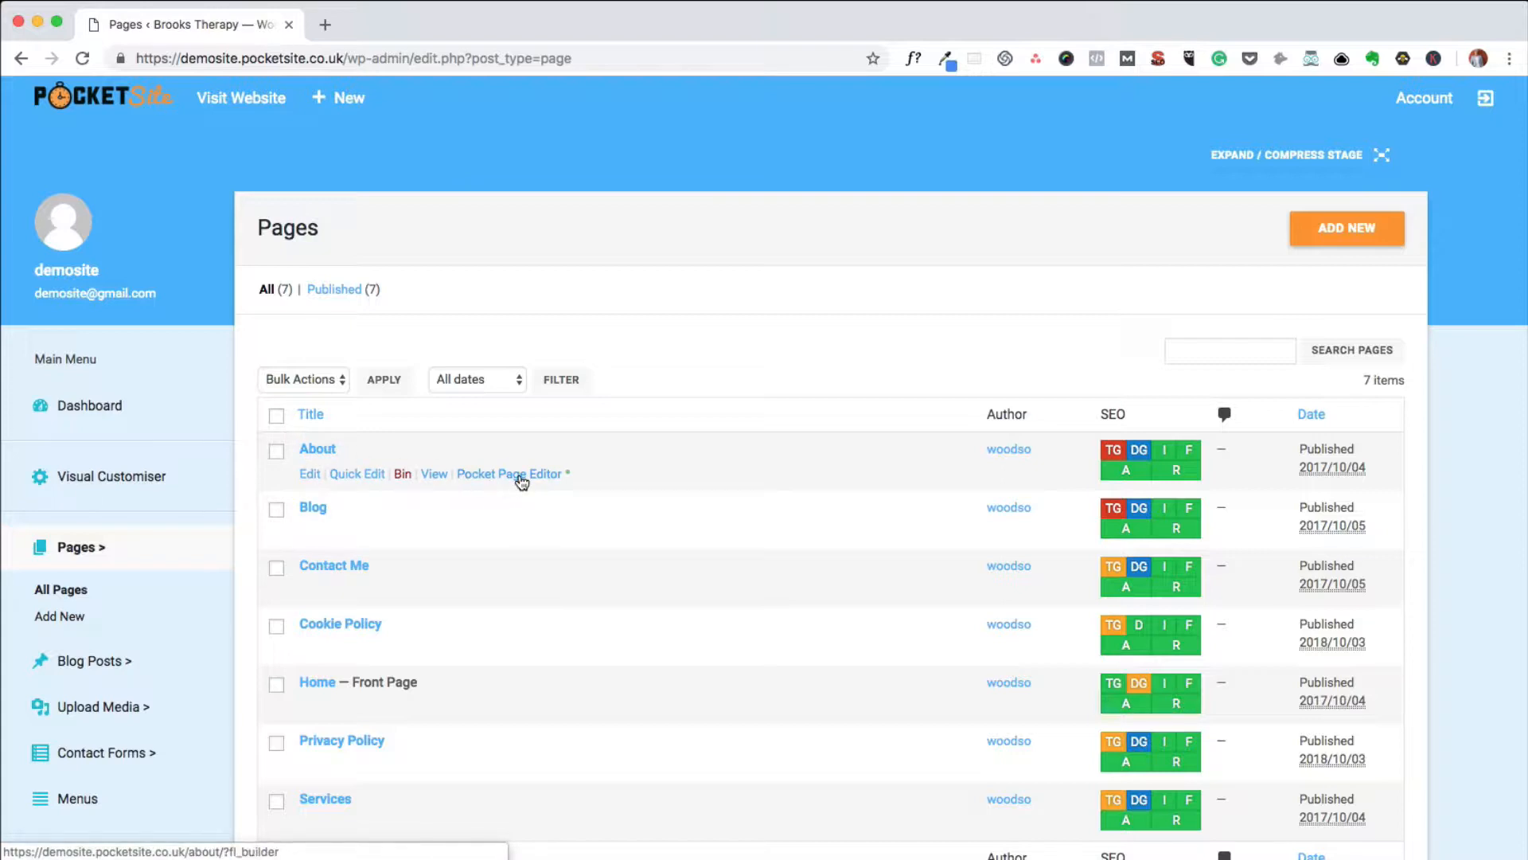
pyautogui.click(226, 106)
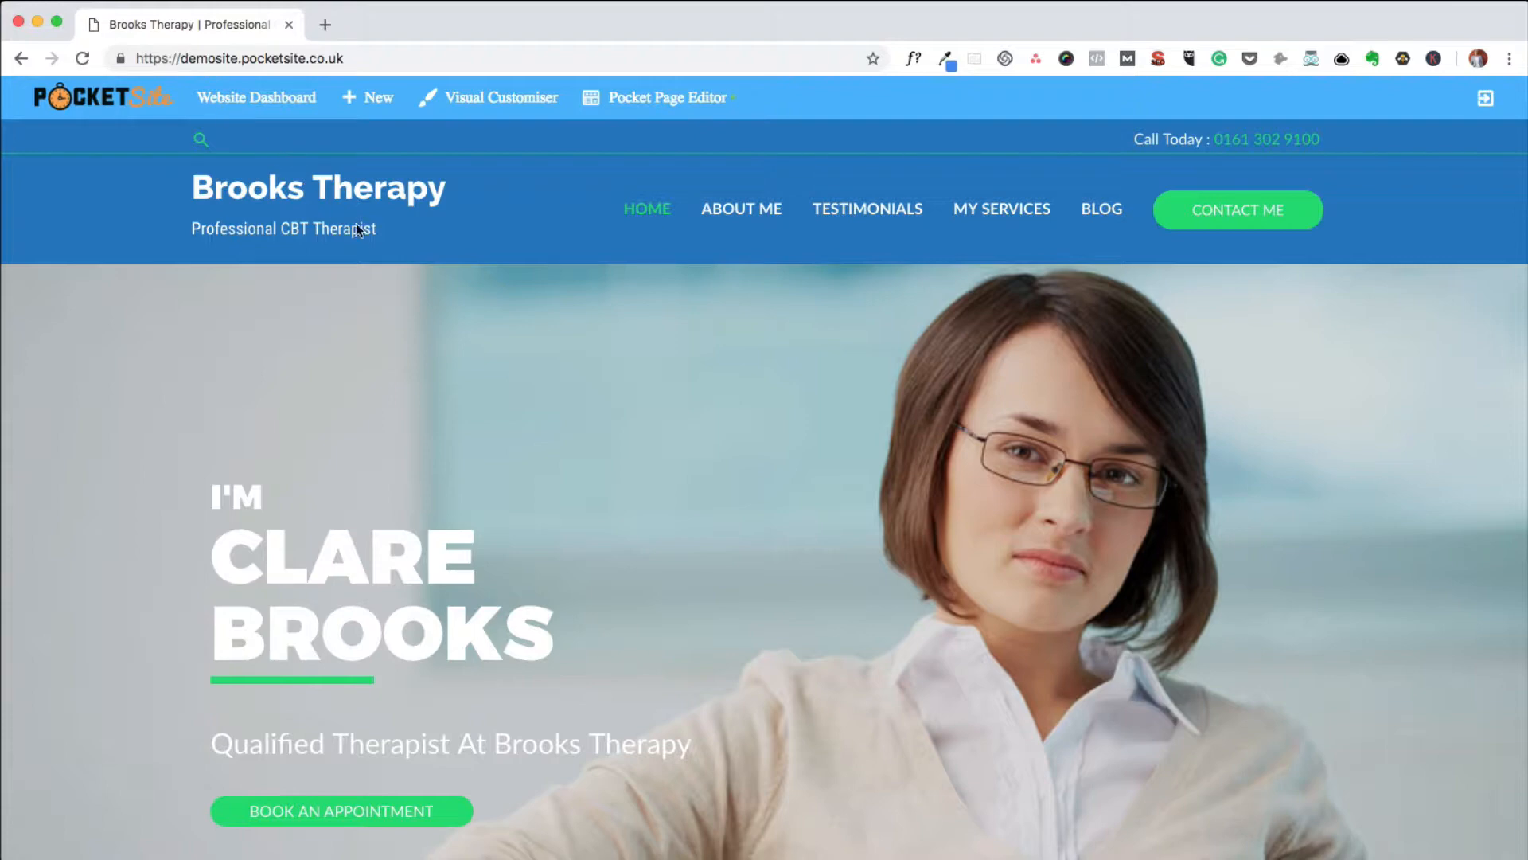
pyautogui.click(741, 224)
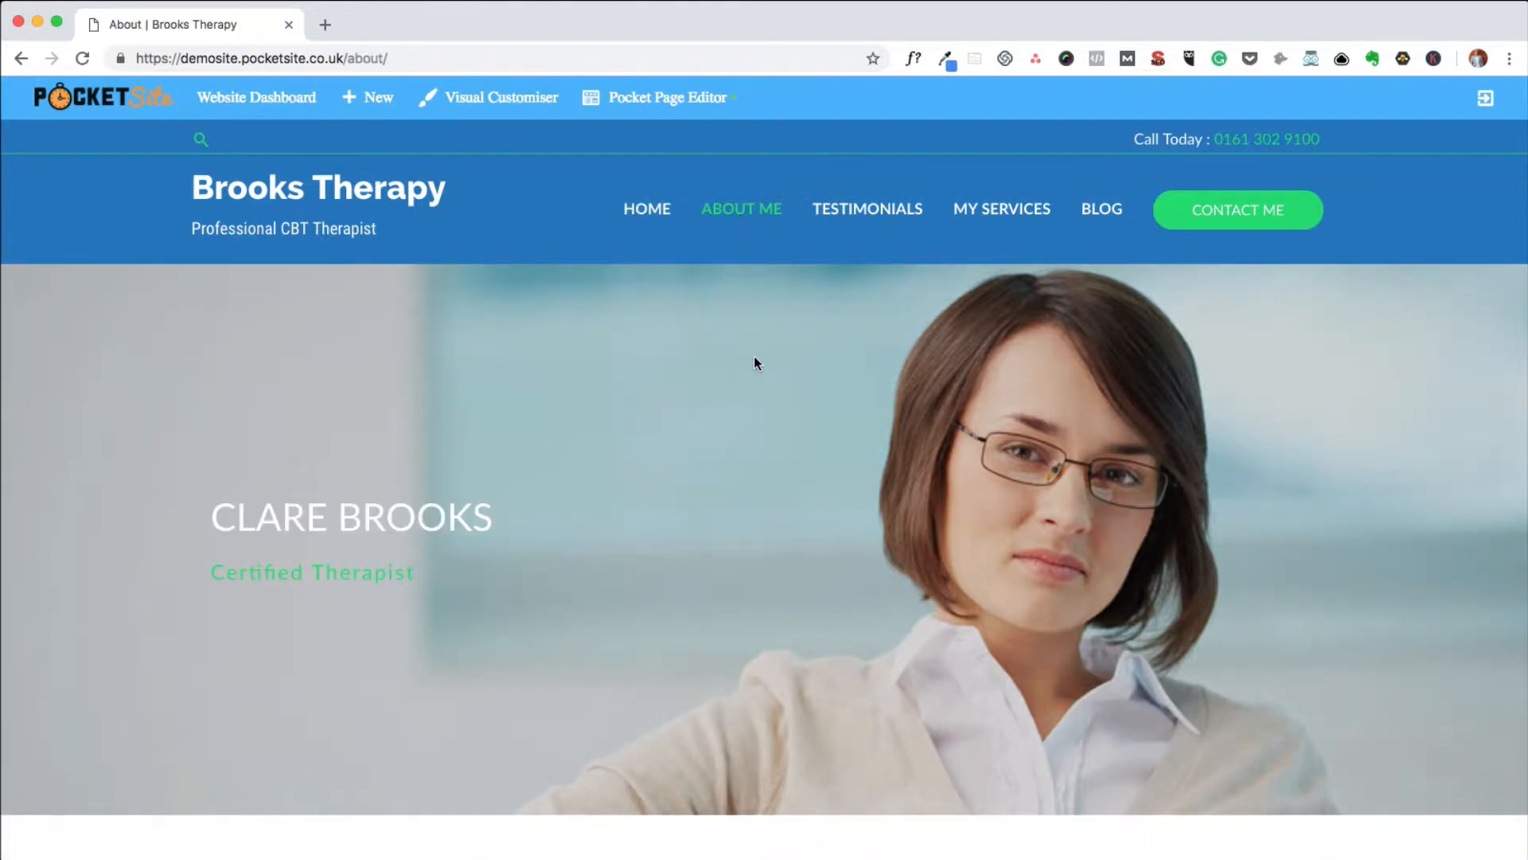
pyautogui.click(683, 107)
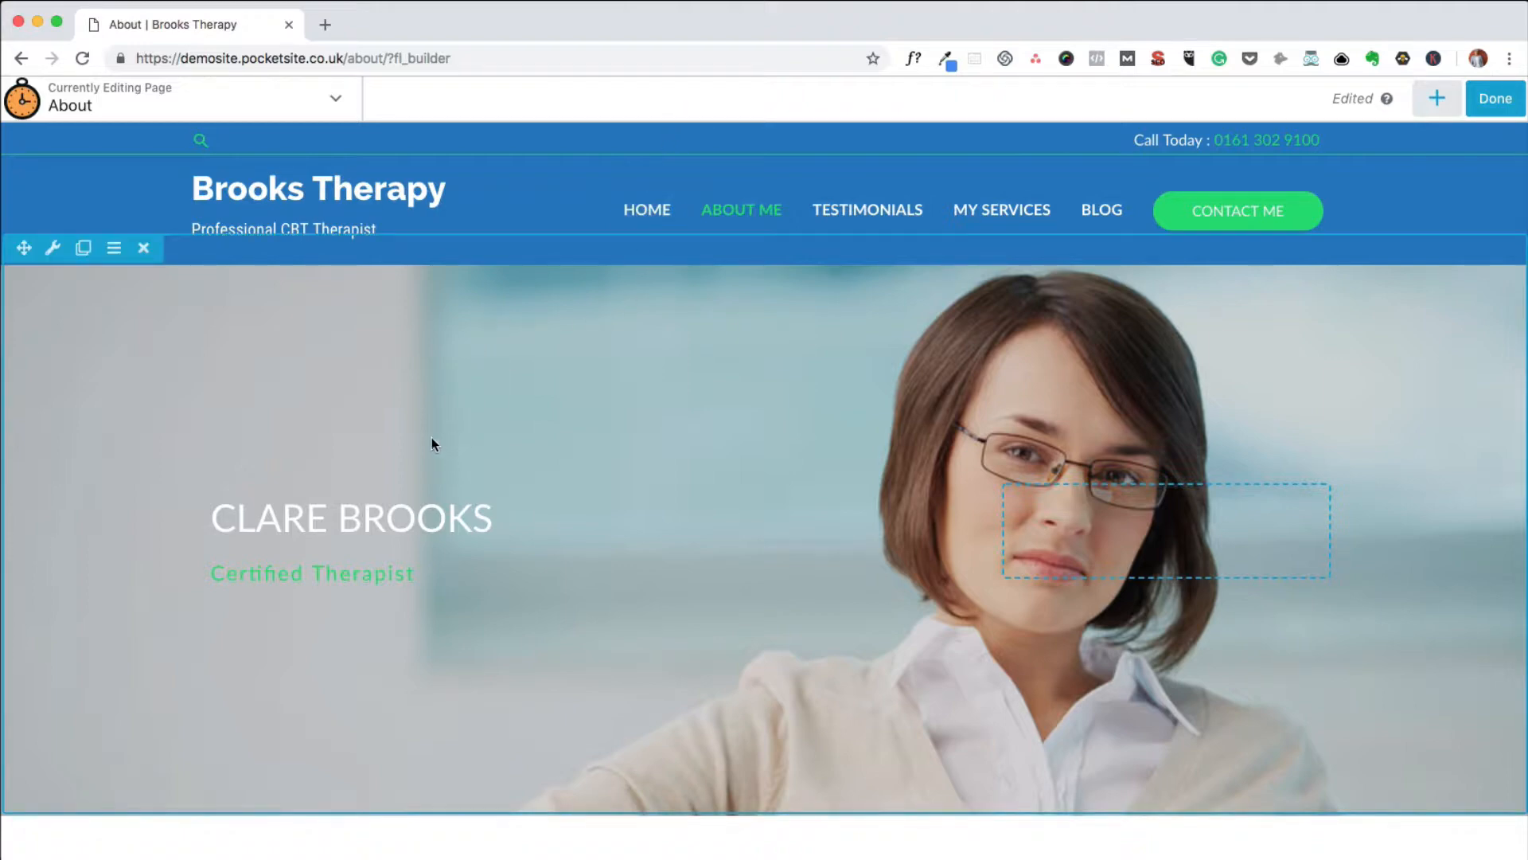
# Widen the empty column in the hero banner by extending its left edge toward the heading
pyautogui.scroll(-5, 168, 451)
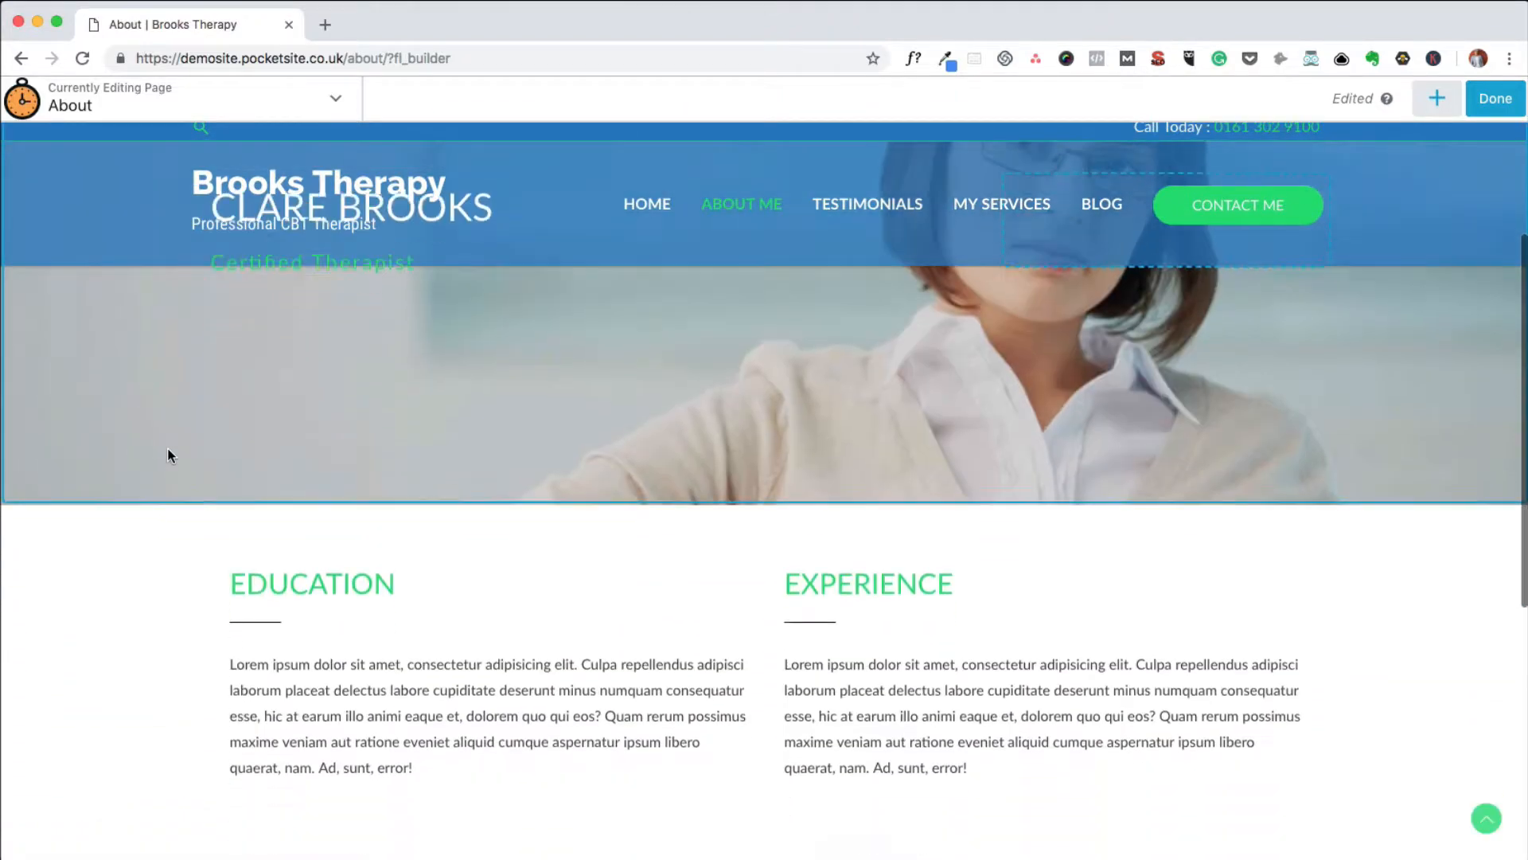
pyautogui.scroll(5, 169, 456)
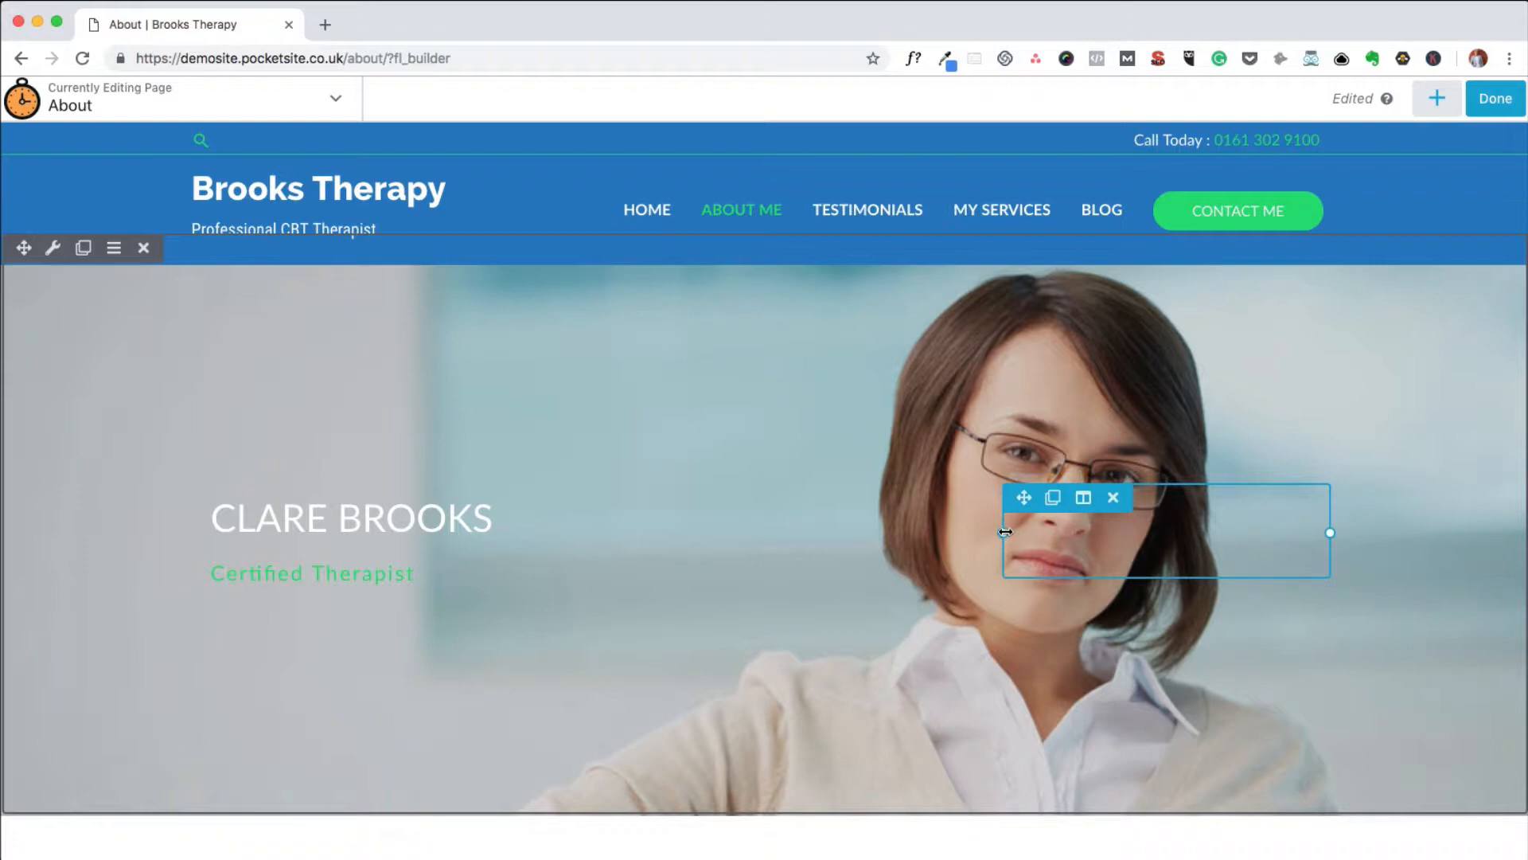
pyautogui.moveTo(1013, 532); pyautogui.dragTo(956, 550)
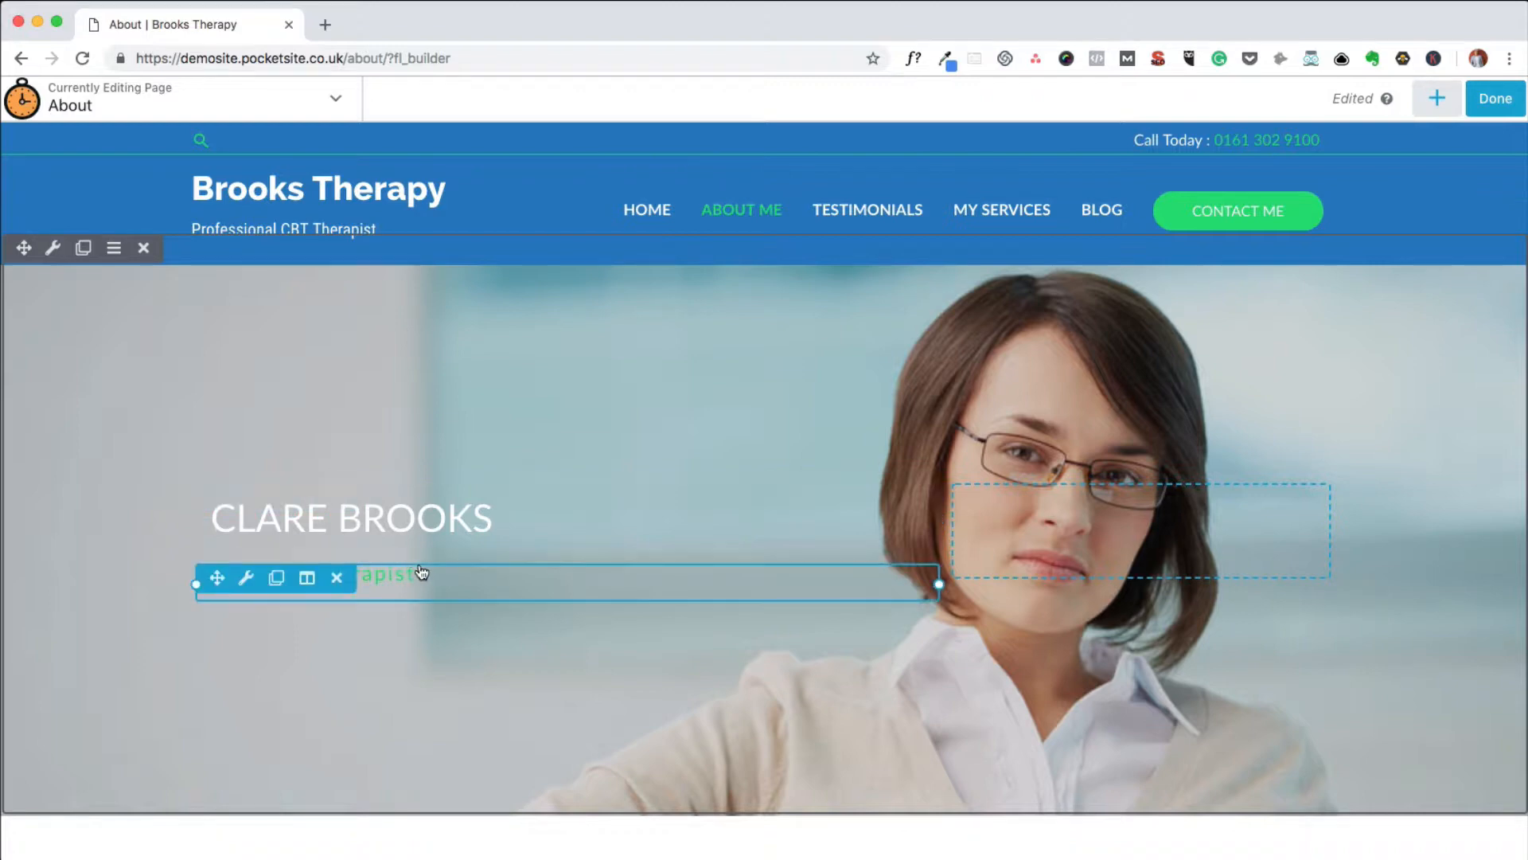
# Open the content modules list for the About page
pyautogui.scroll(-3, 434, 574)
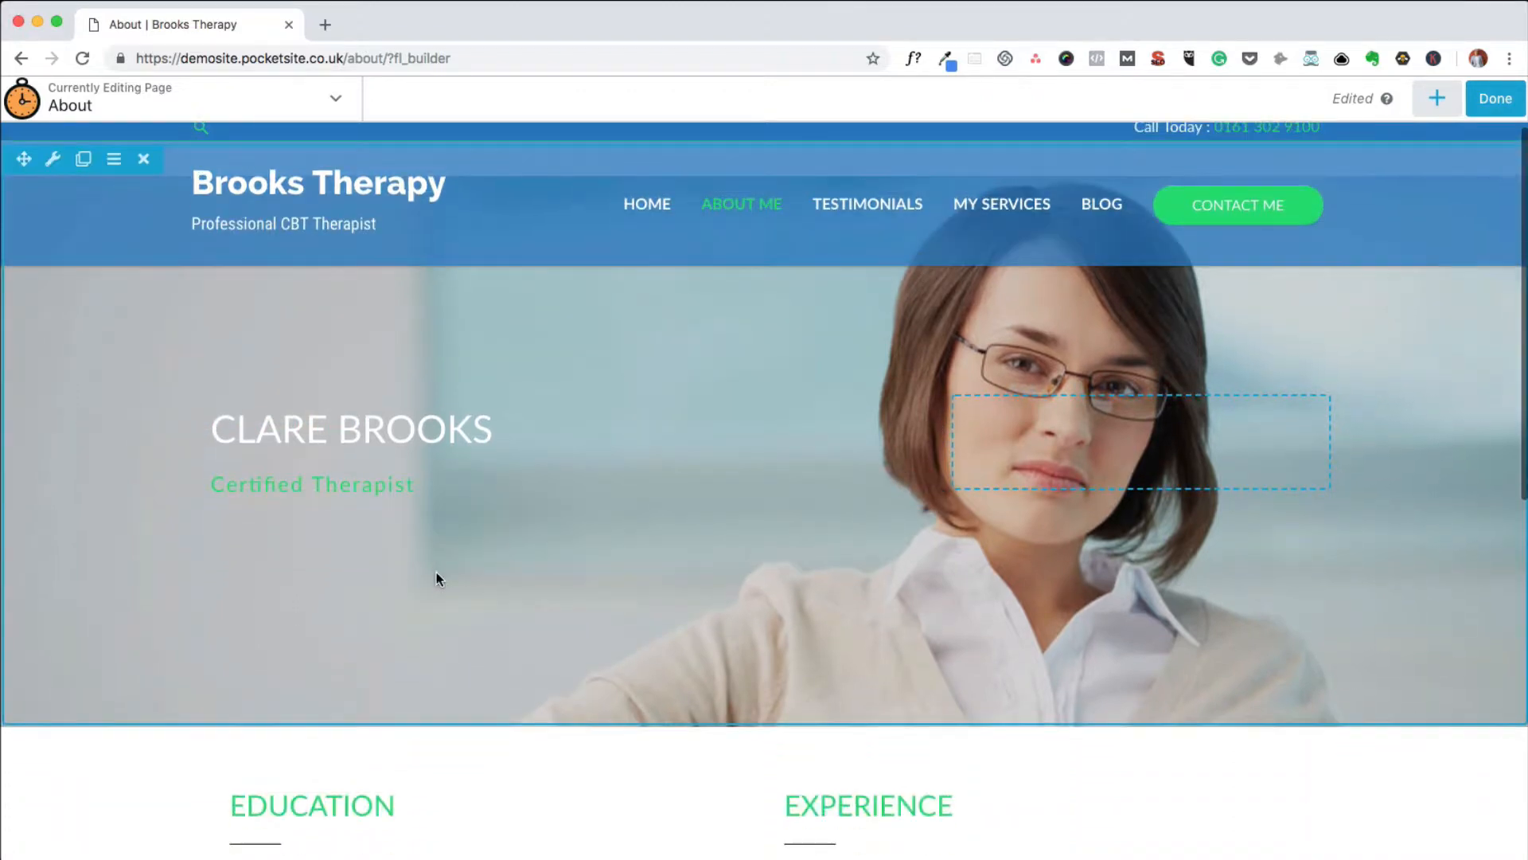
pyautogui.scroll(-1, 437, 571)
pyautogui.scroll(3, 436, 570)
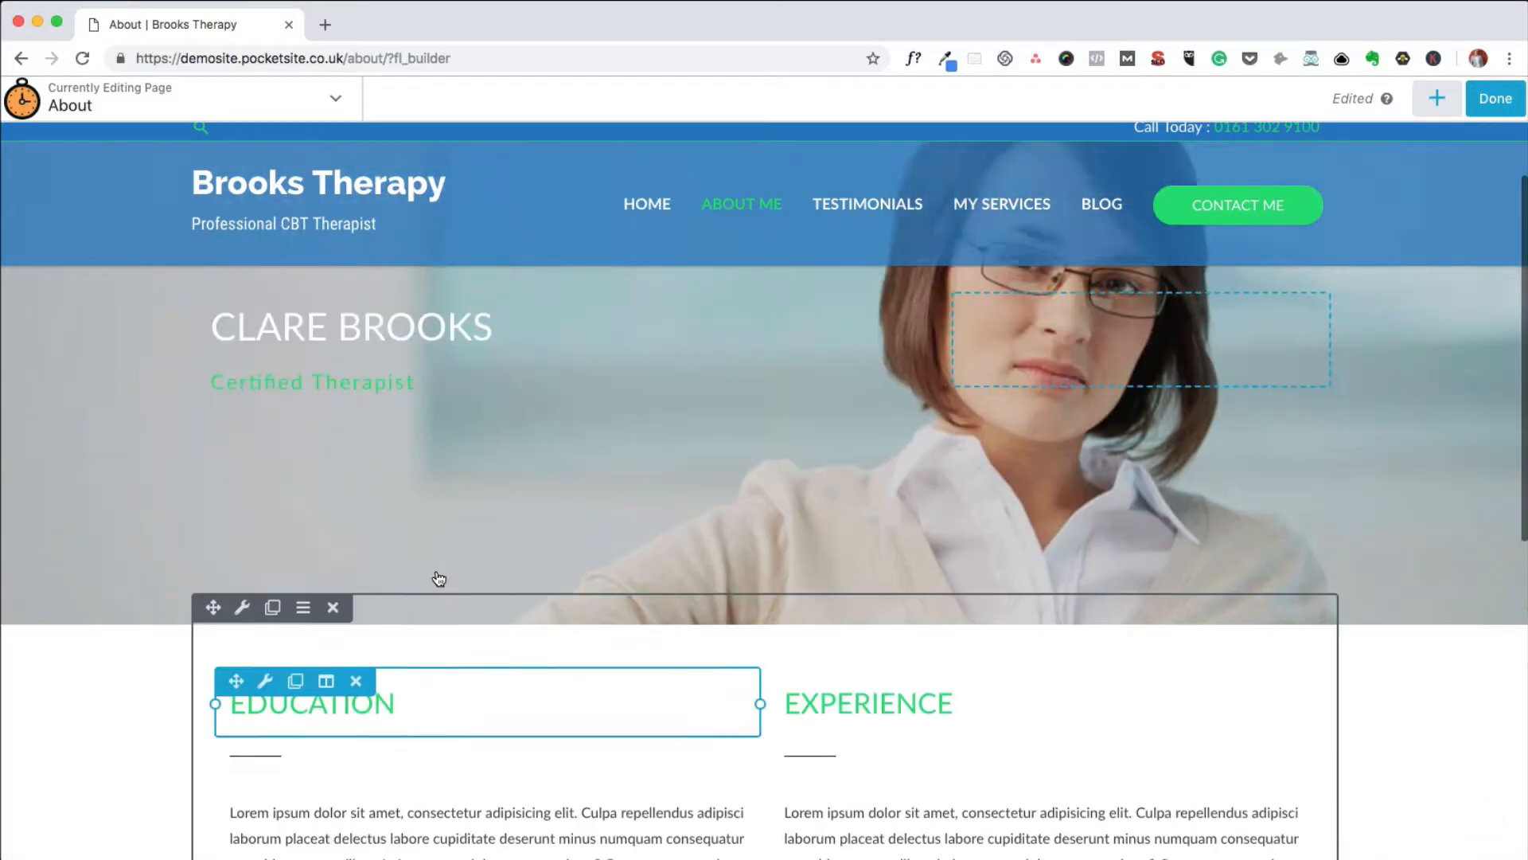
pyautogui.scroll(3, 322, 512)
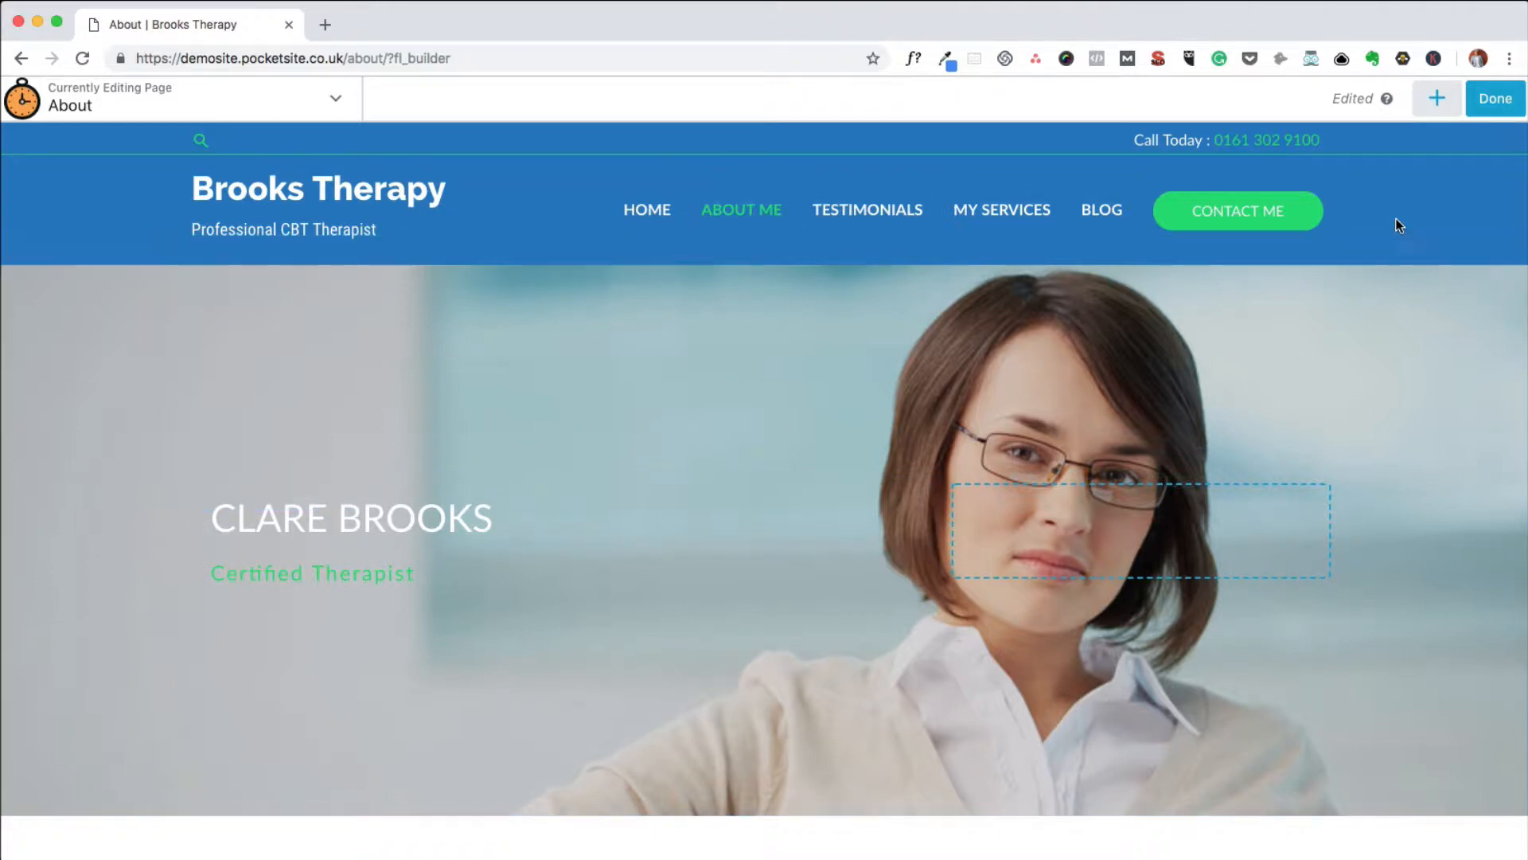
pyautogui.click(1436, 99)
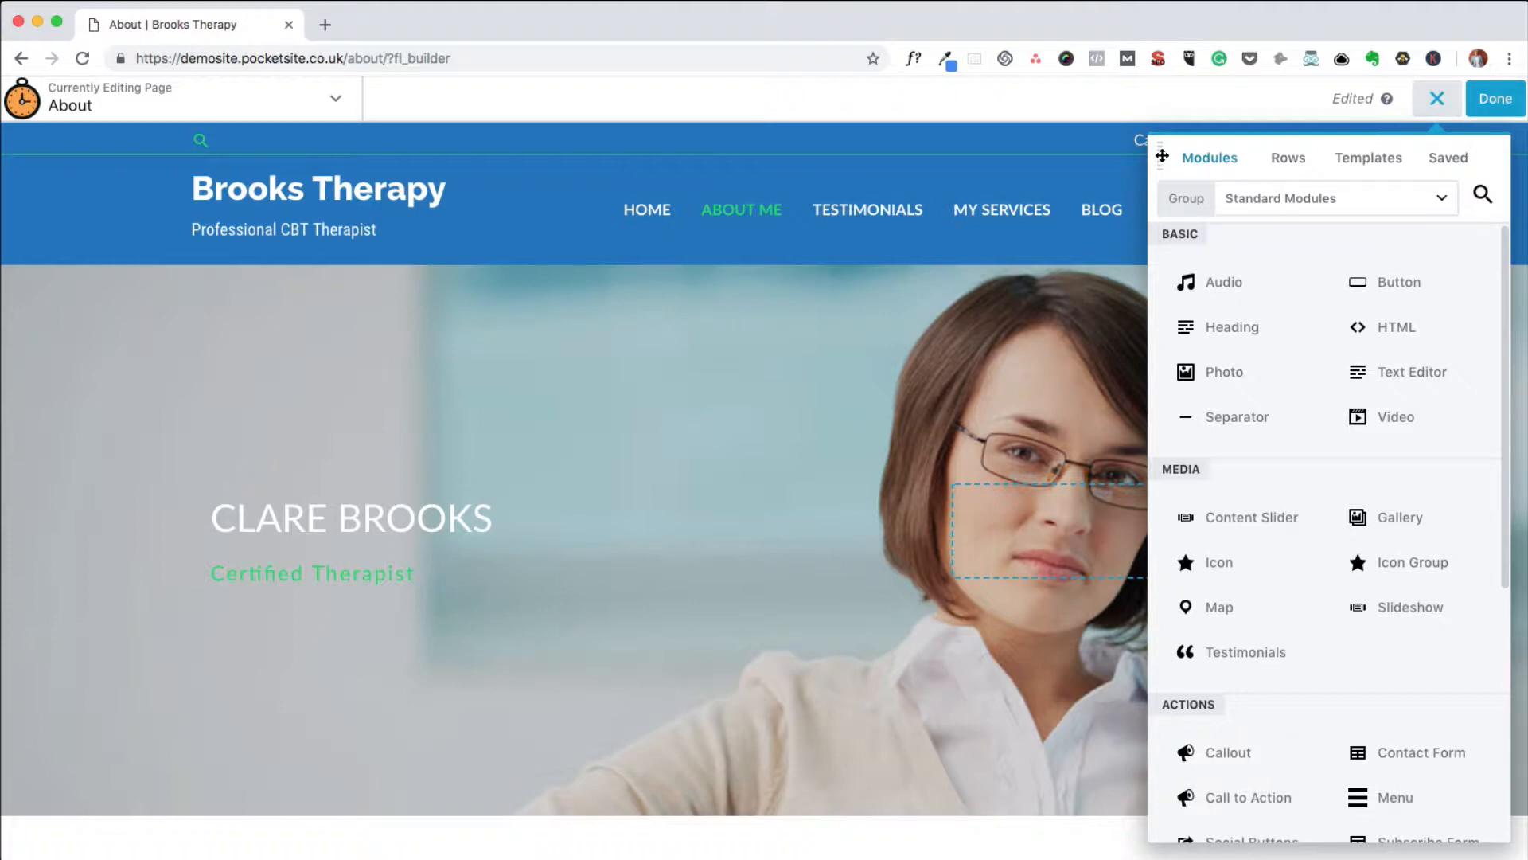
# Try docking the content modules list on each side of the page and make it float again
pyautogui.moveTo(1163, 155); pyautogui.dragTo(6, 170)
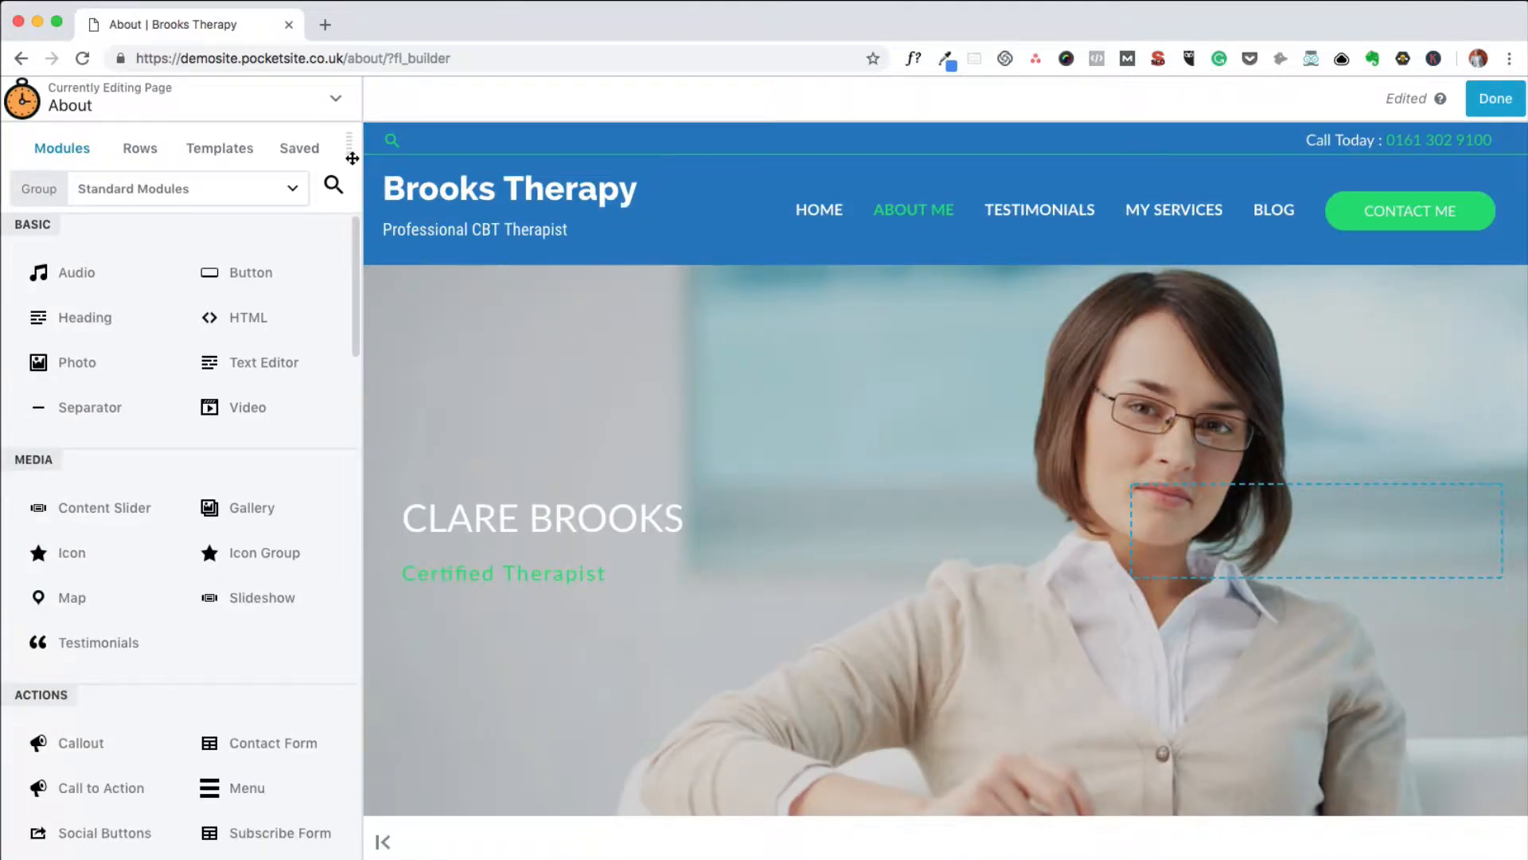
pyautogui.moveTo(352, 159); pyautogui.dragTo(1519, 228)
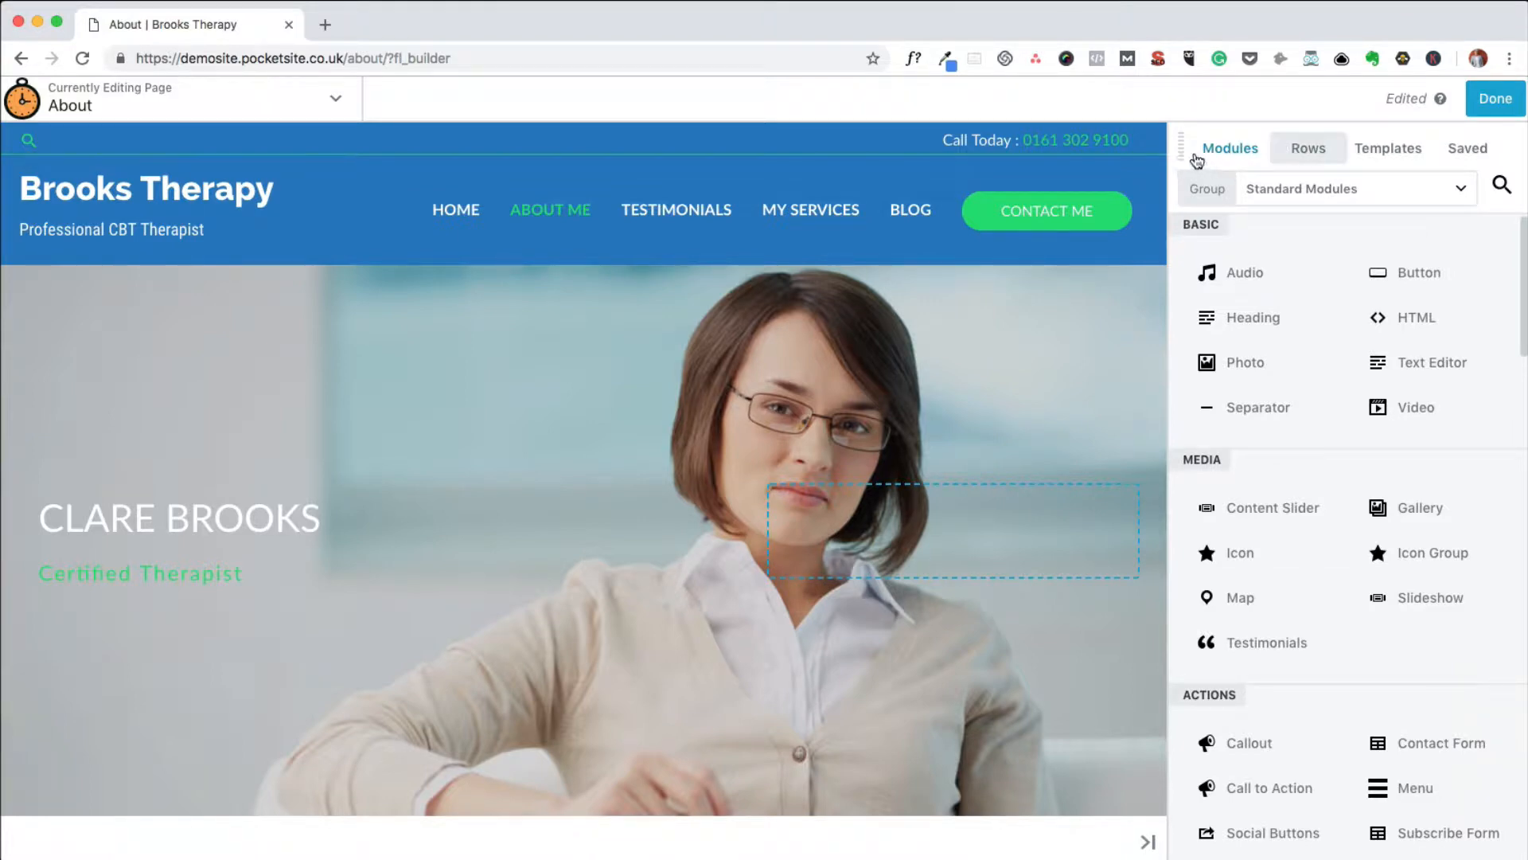
pyautogui.moveTo(1178, 144); pyautogui.dragTo(1151, 179)
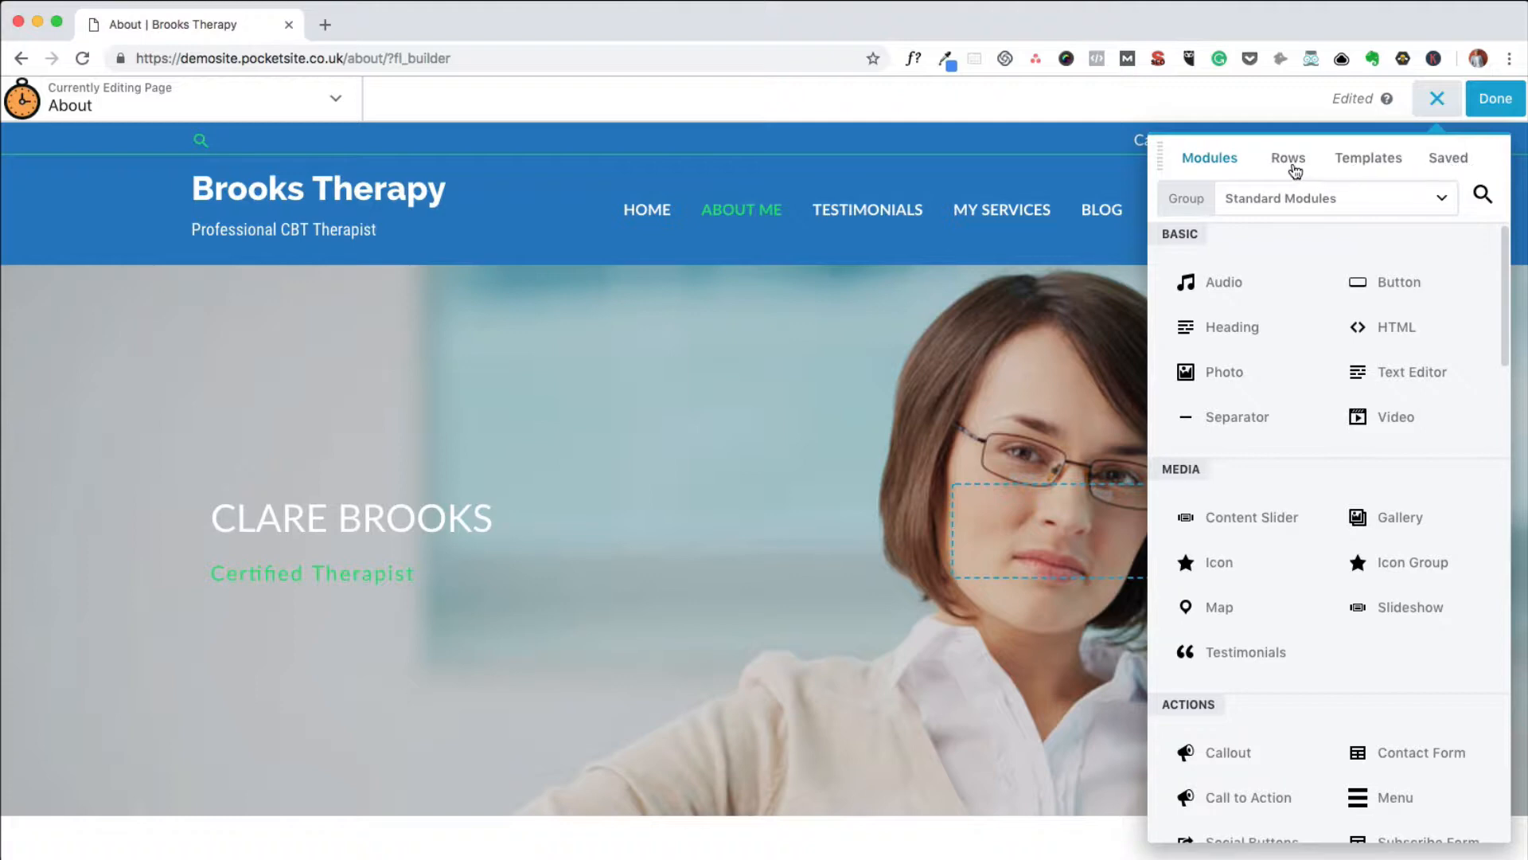
# Look through the Standard Modules, from the basic and media groups down to posts
pyautogui.click(1215, 163)
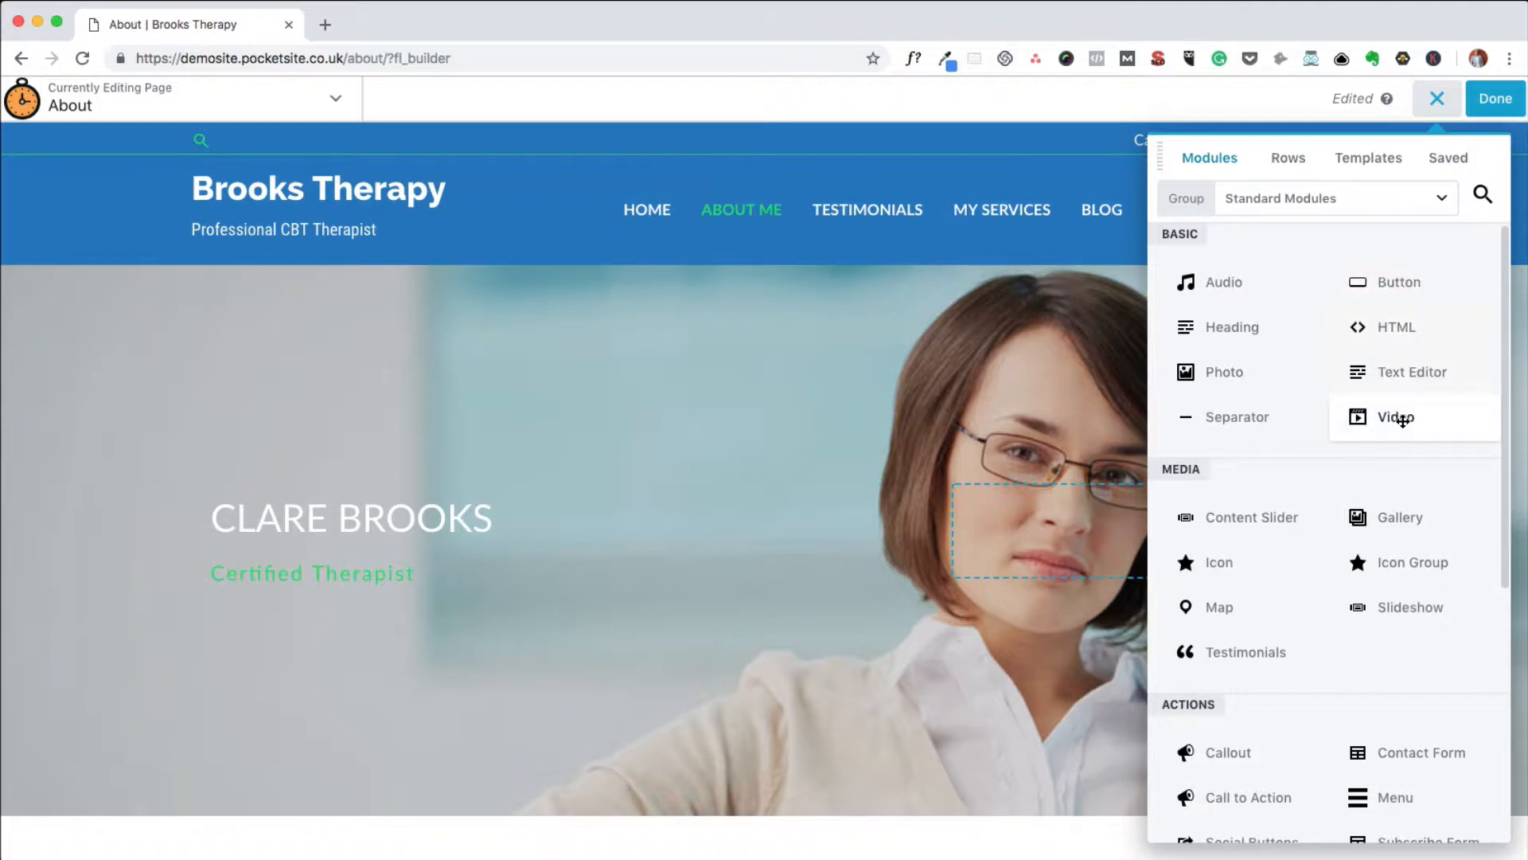
pyautogui.scroll(-3, 1291, 585)
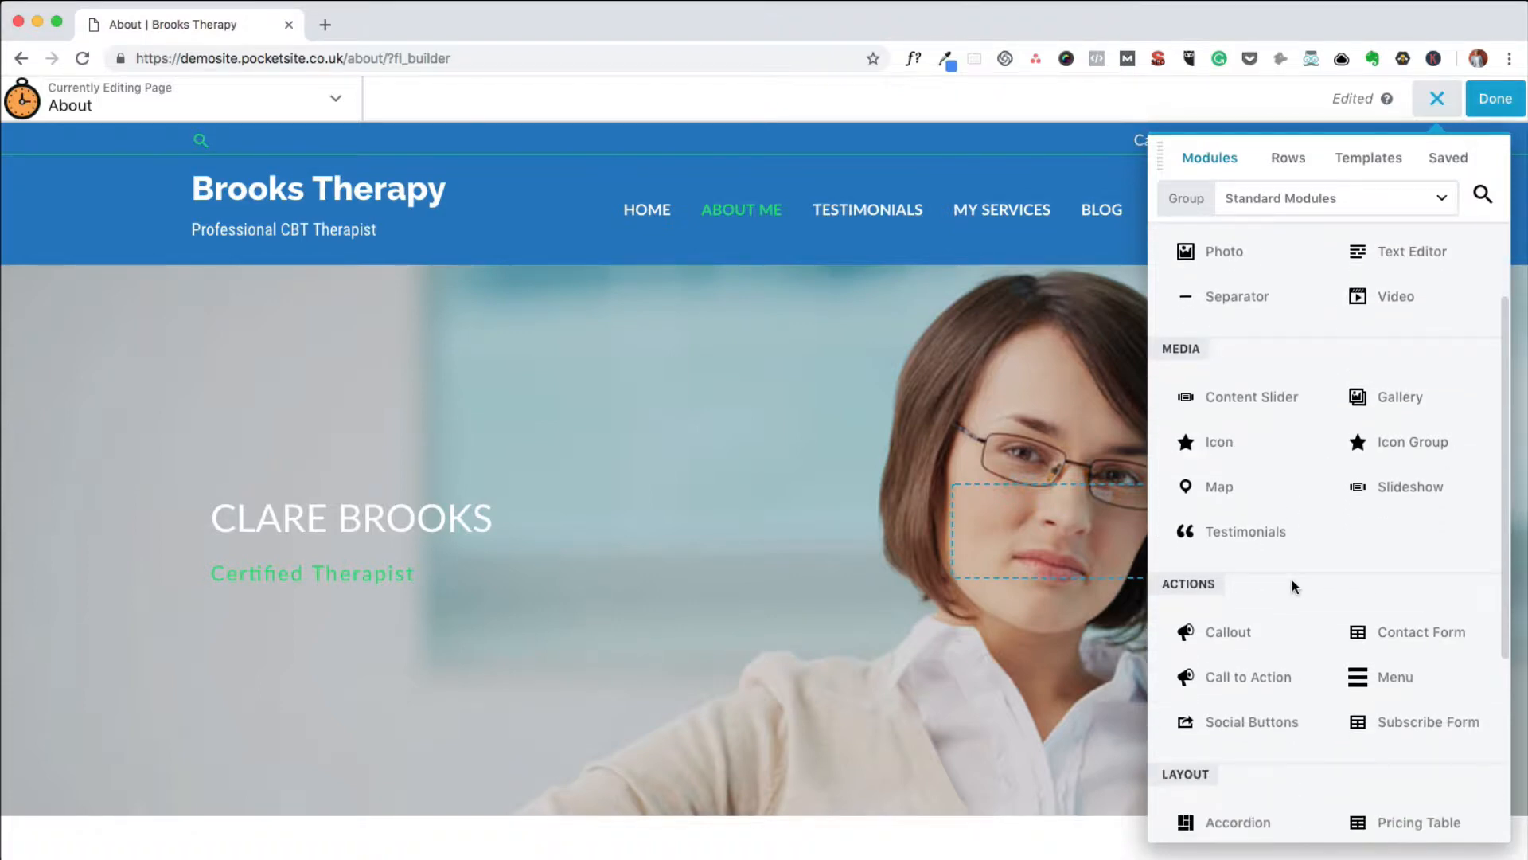
pyautogui.scroll(-8, 1292, 587)
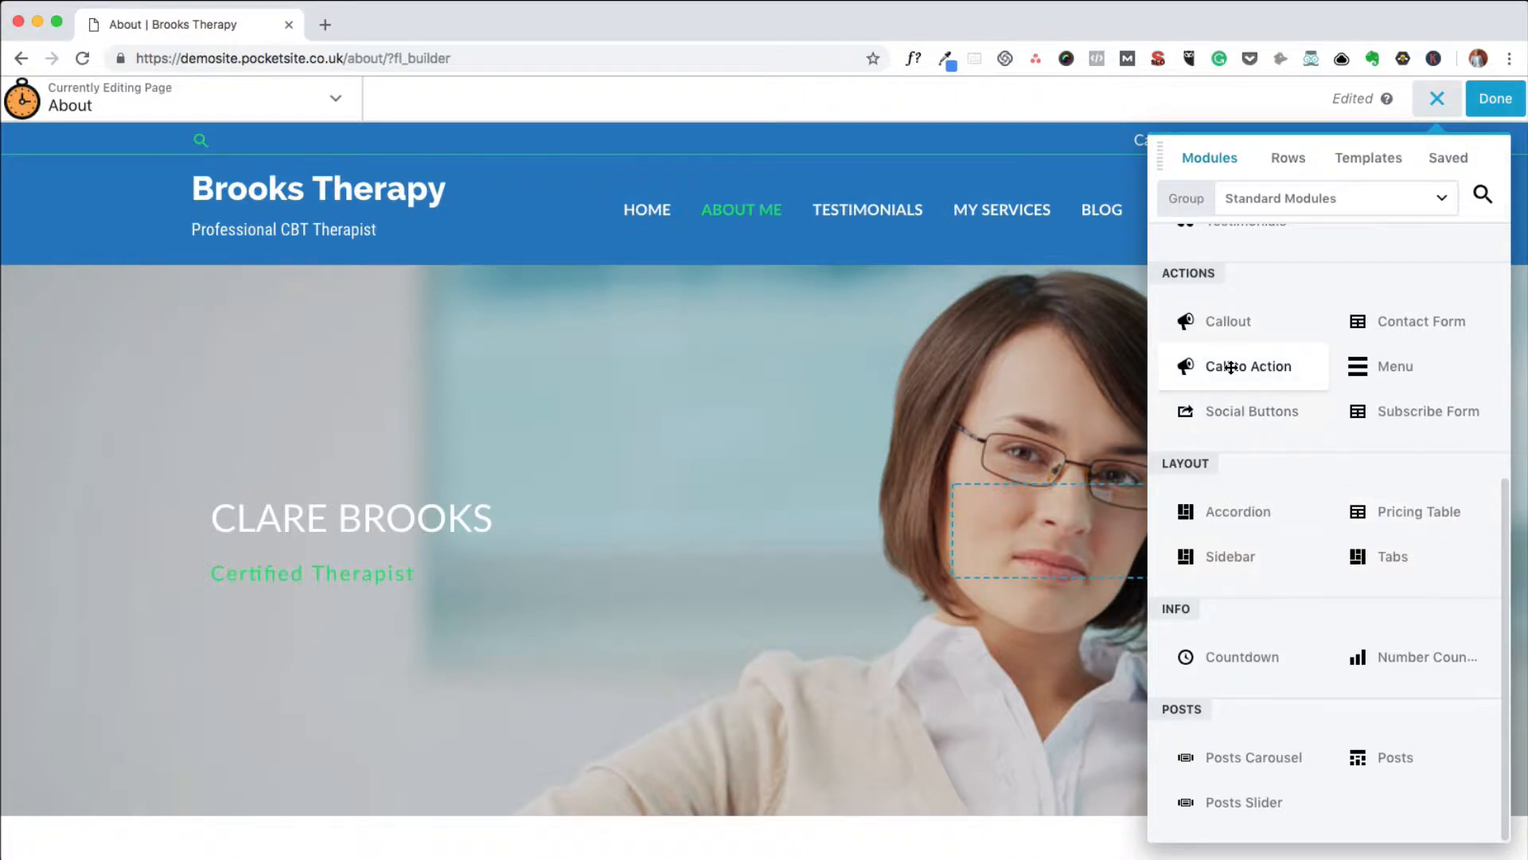
pyautogui.scroll(5, 1231, 367)
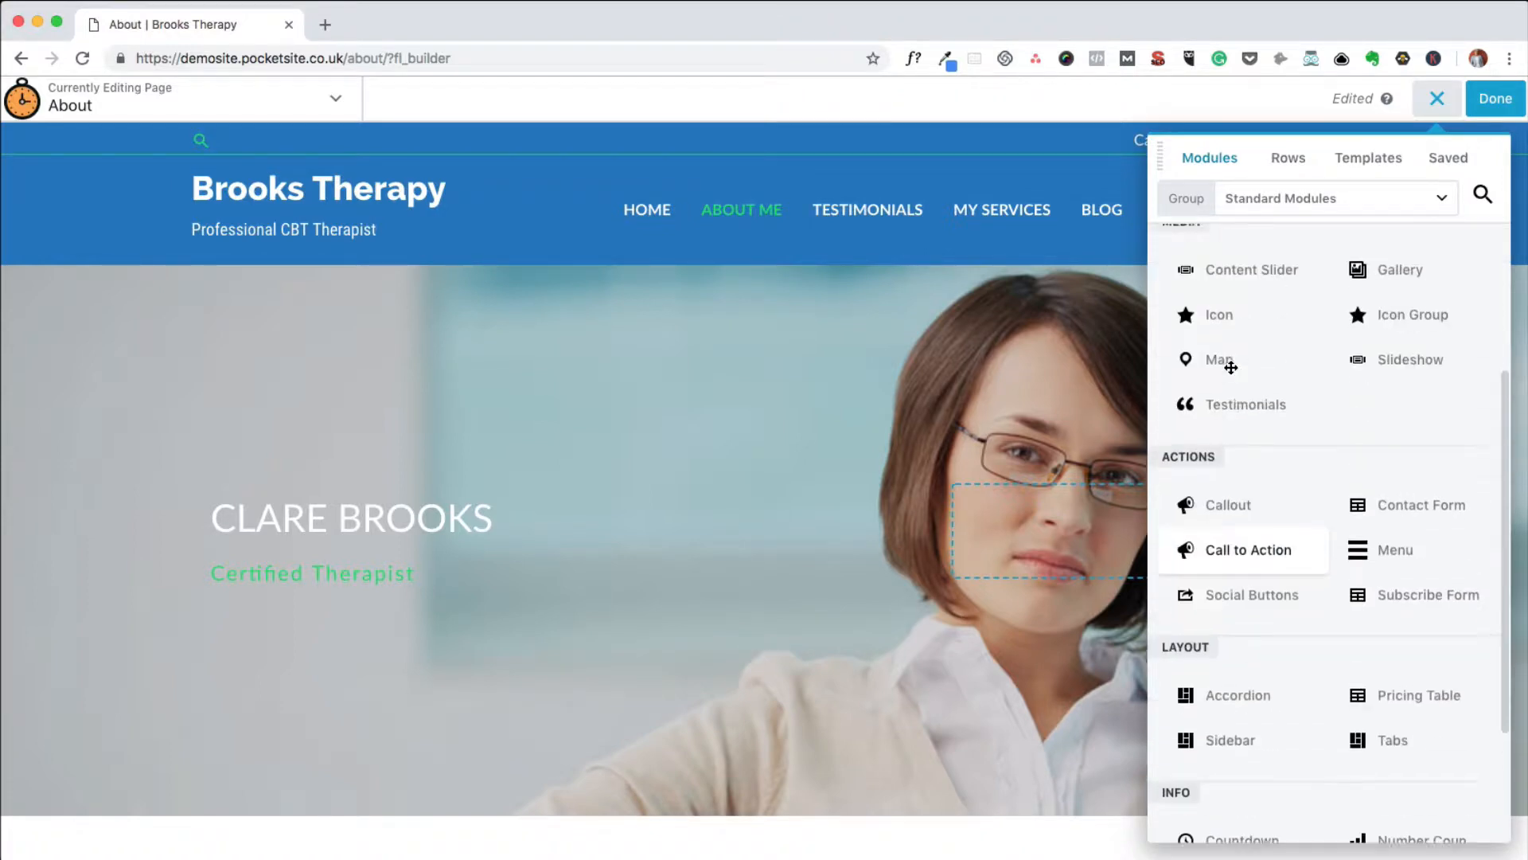
# Examine the Pocket Power Pack Modules group and return the module list to Standard Modules
pyautogui.click(1445, 206)
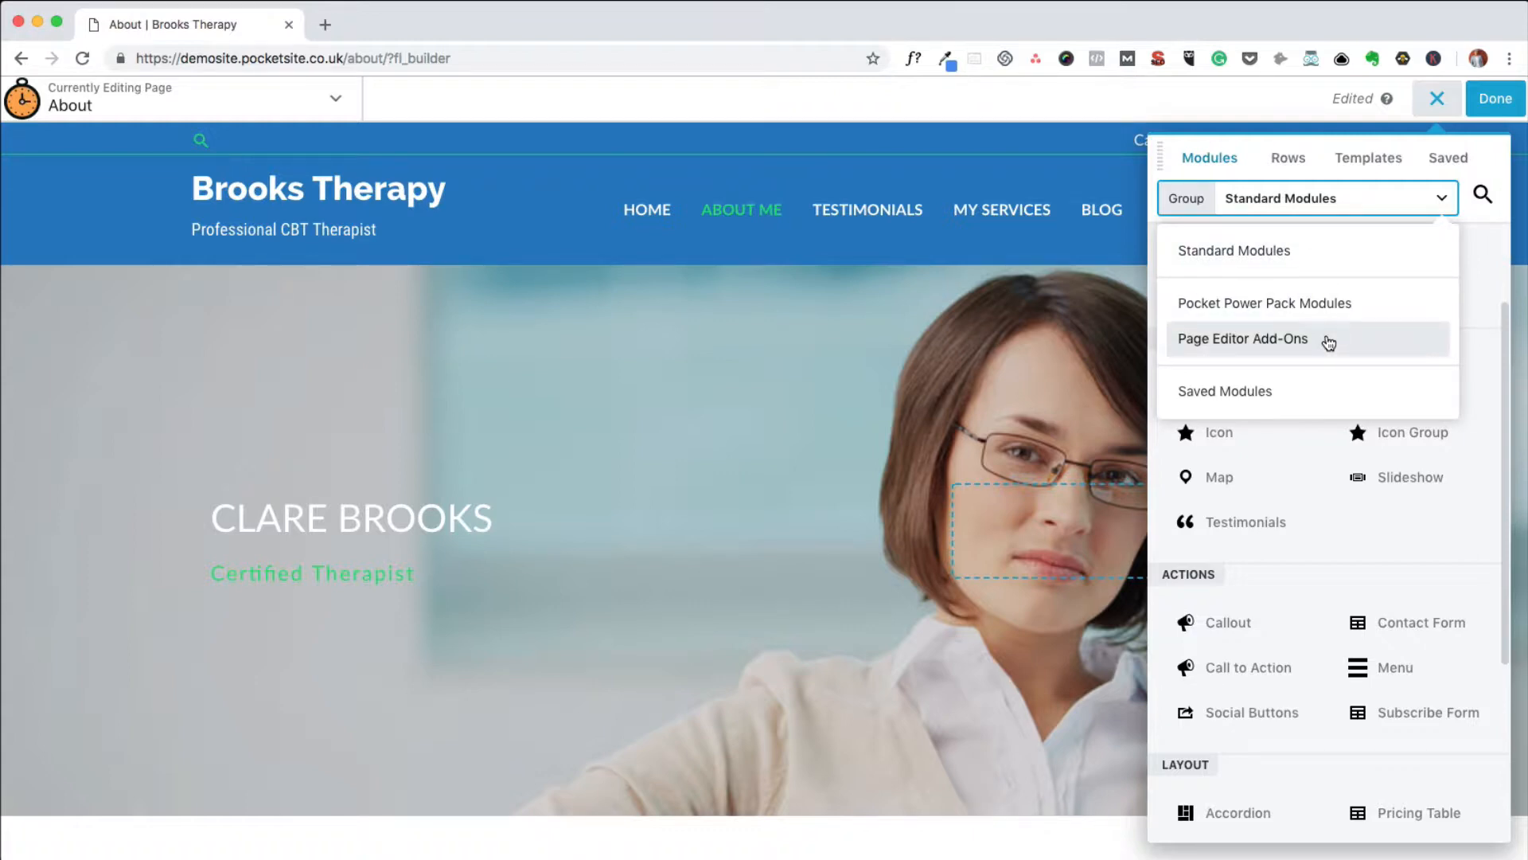
pyautogui.click(1334, 309)
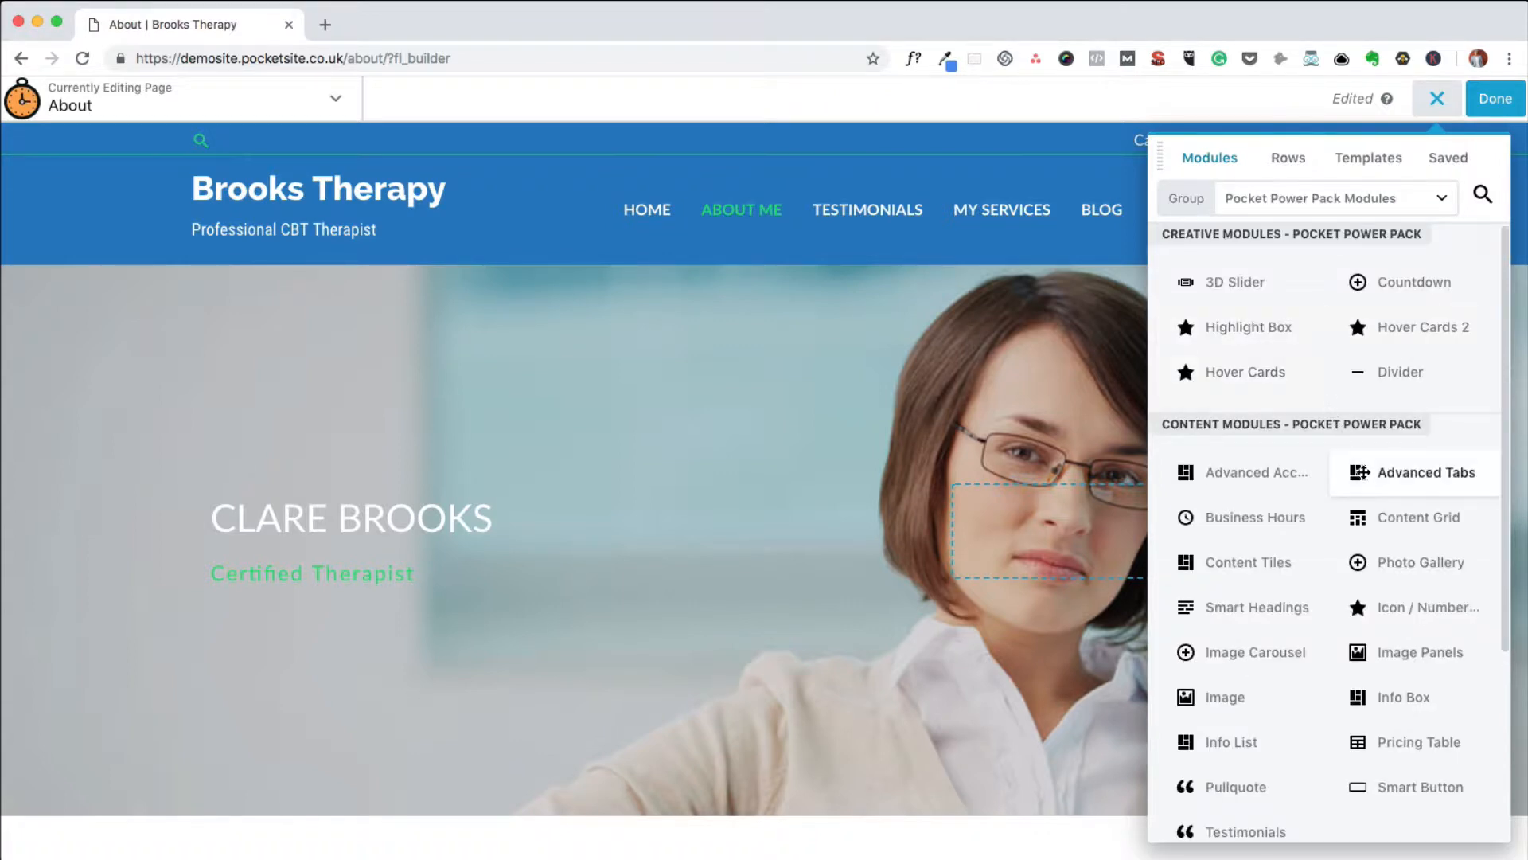
pyautogui.scroll(-3, 1366, 477)
pyautogui.scroll(-3, 1366, 477)
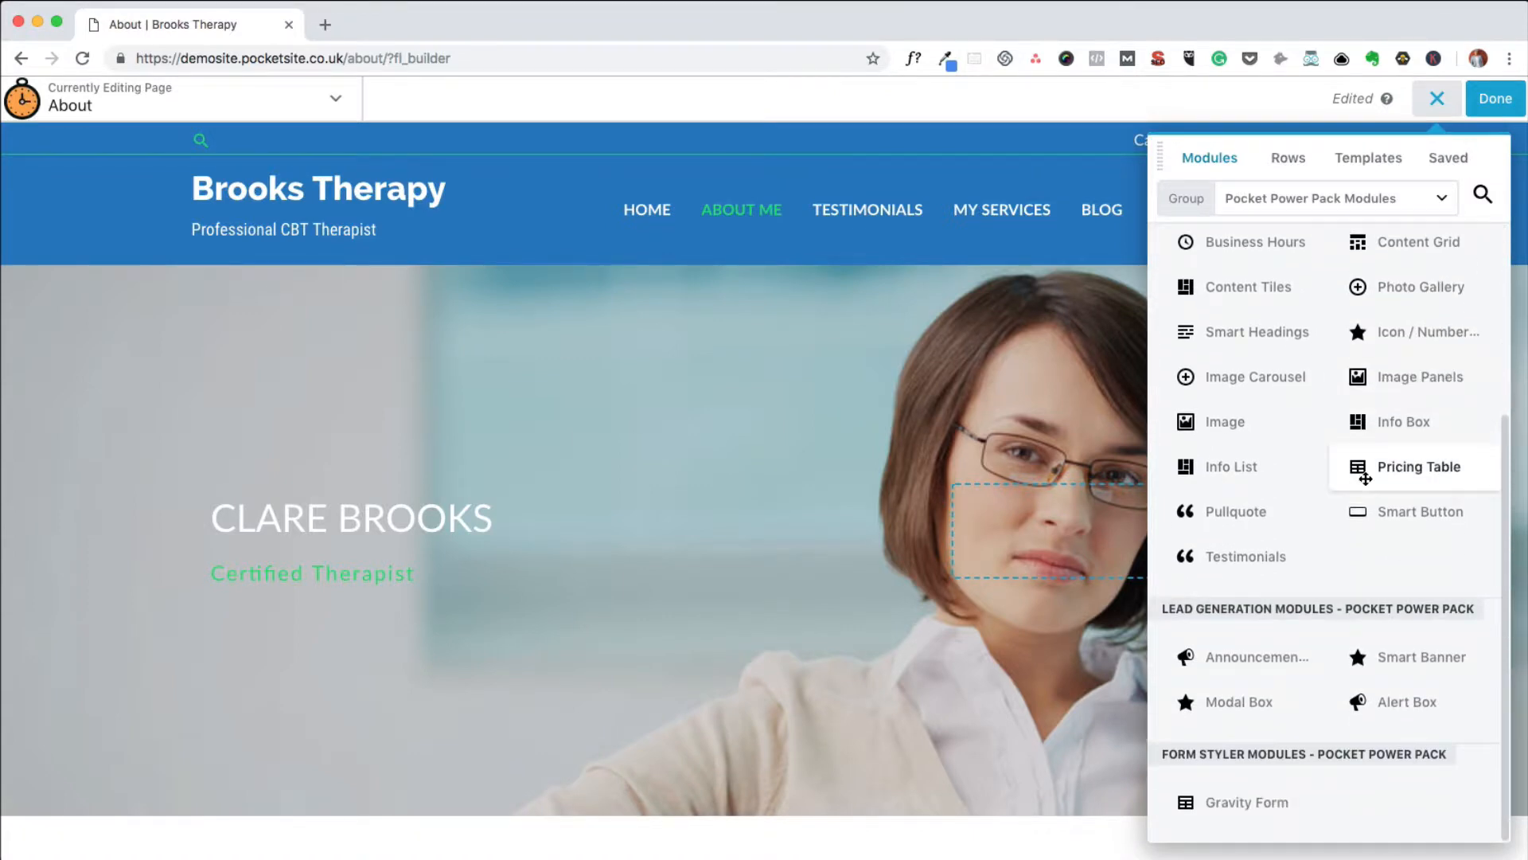
pyautogui.scroll(6, 1366, 478)
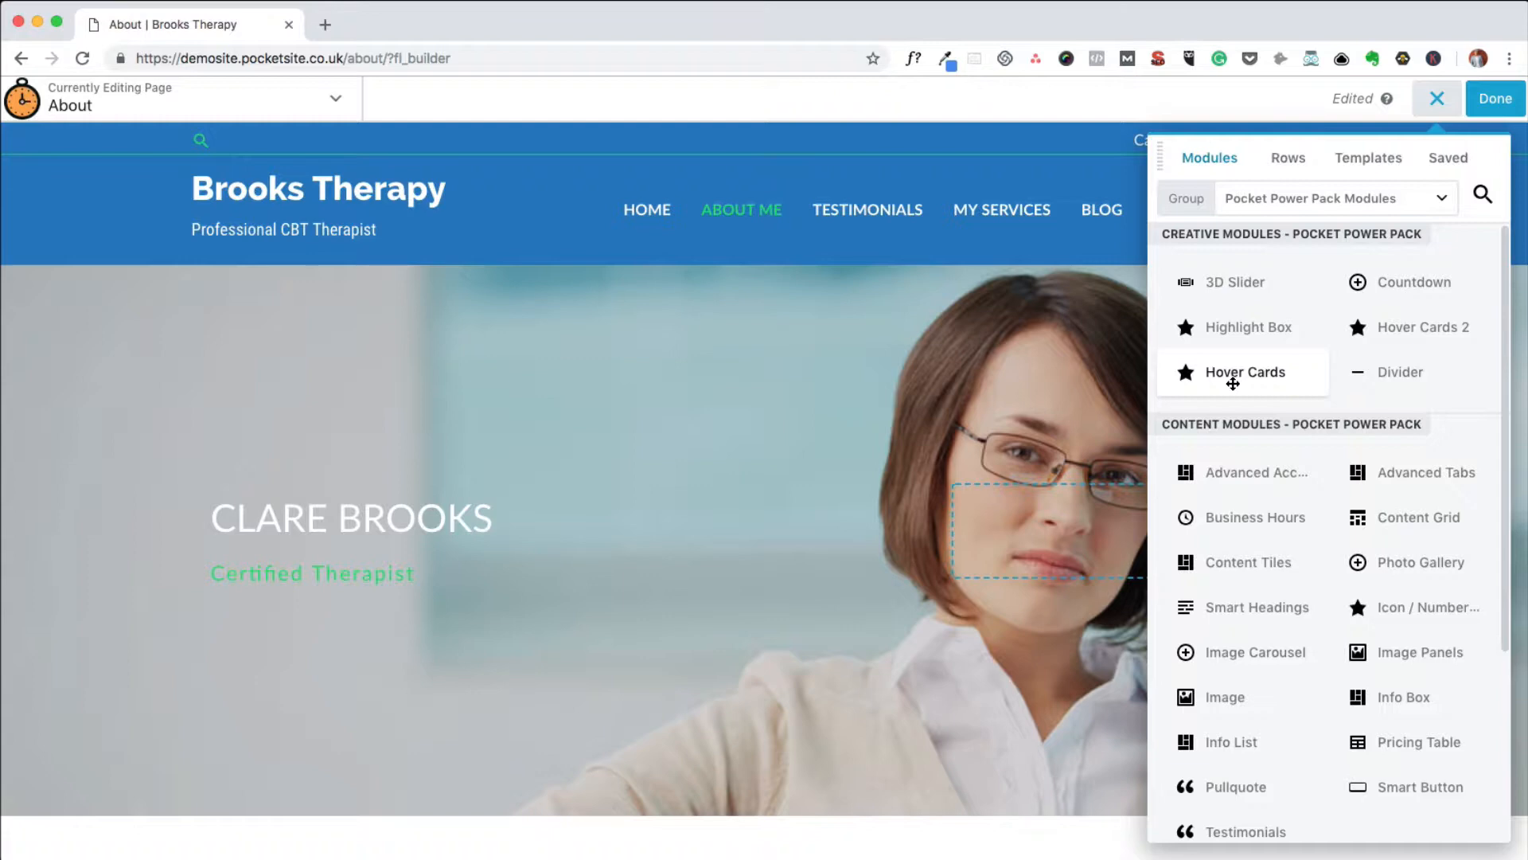
pyautogui.click(1341, 203)
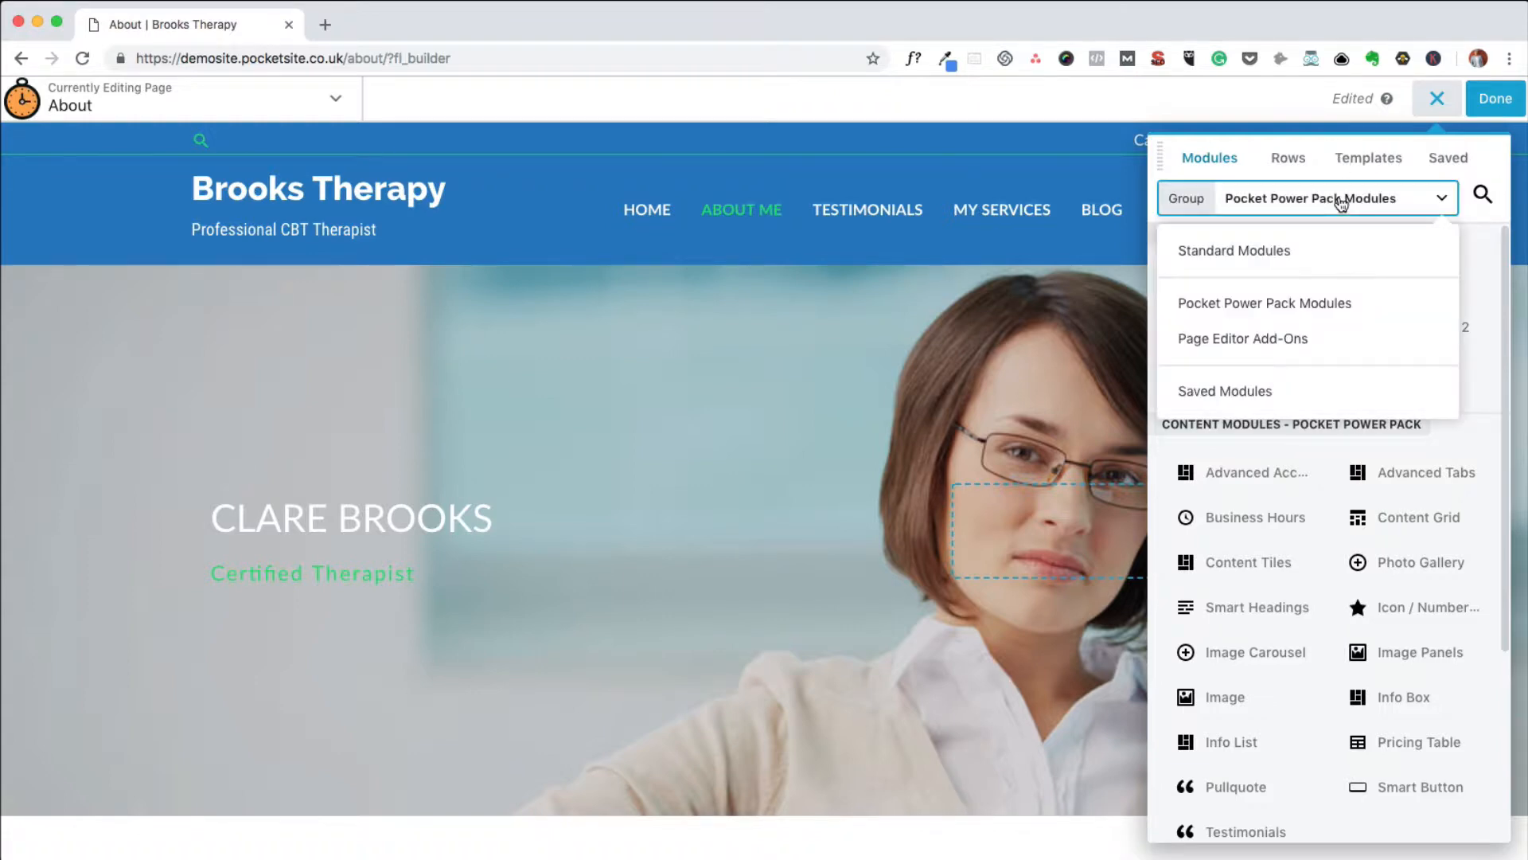
pyautogui.click(1279, 250)
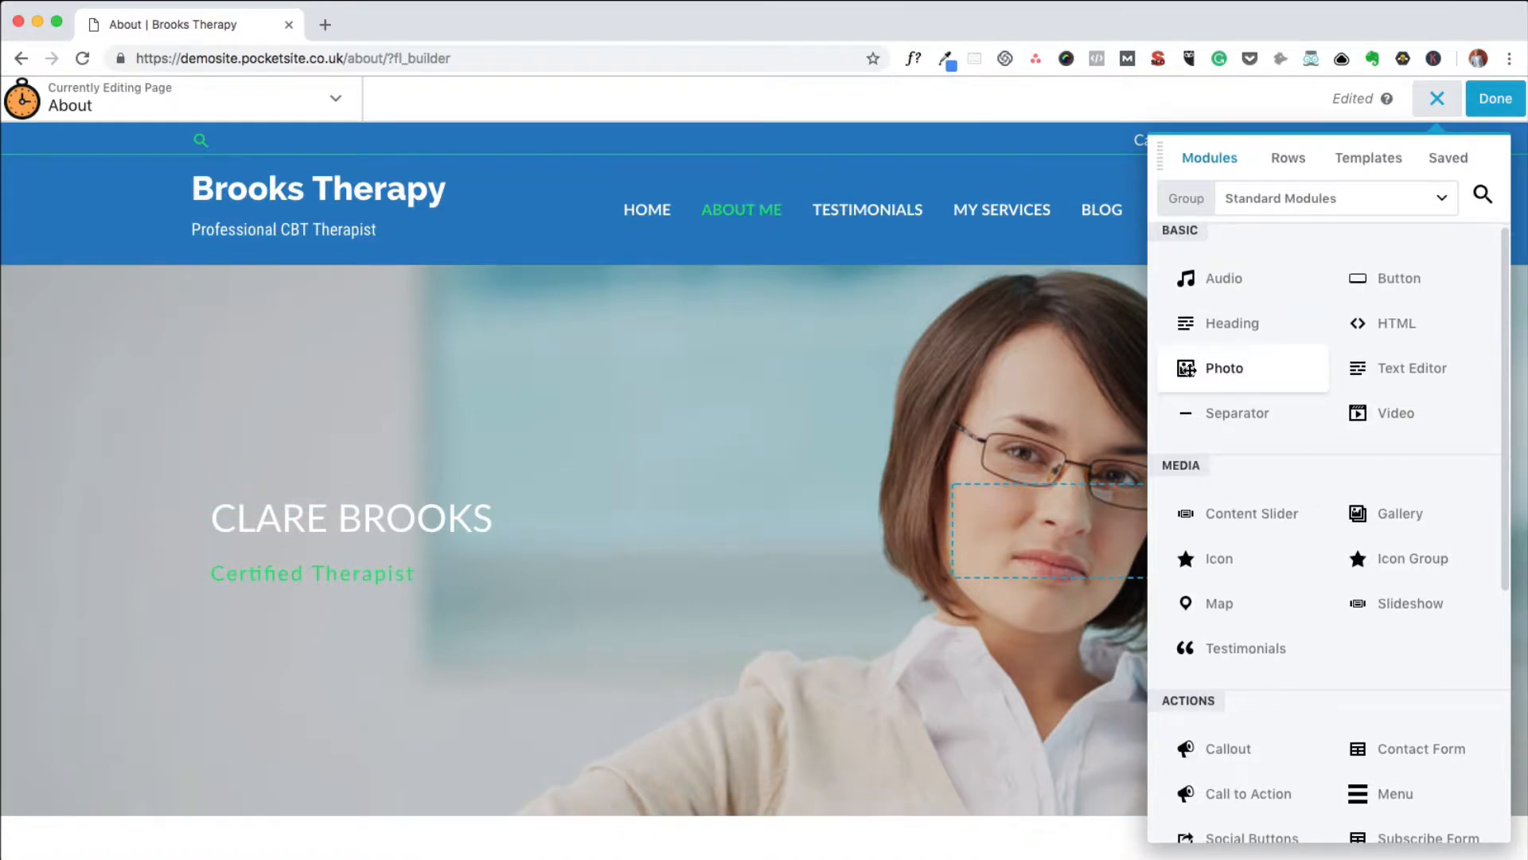
pyautogui.moveTo(1173, 389); pyautogui.dragTo(413, 579)
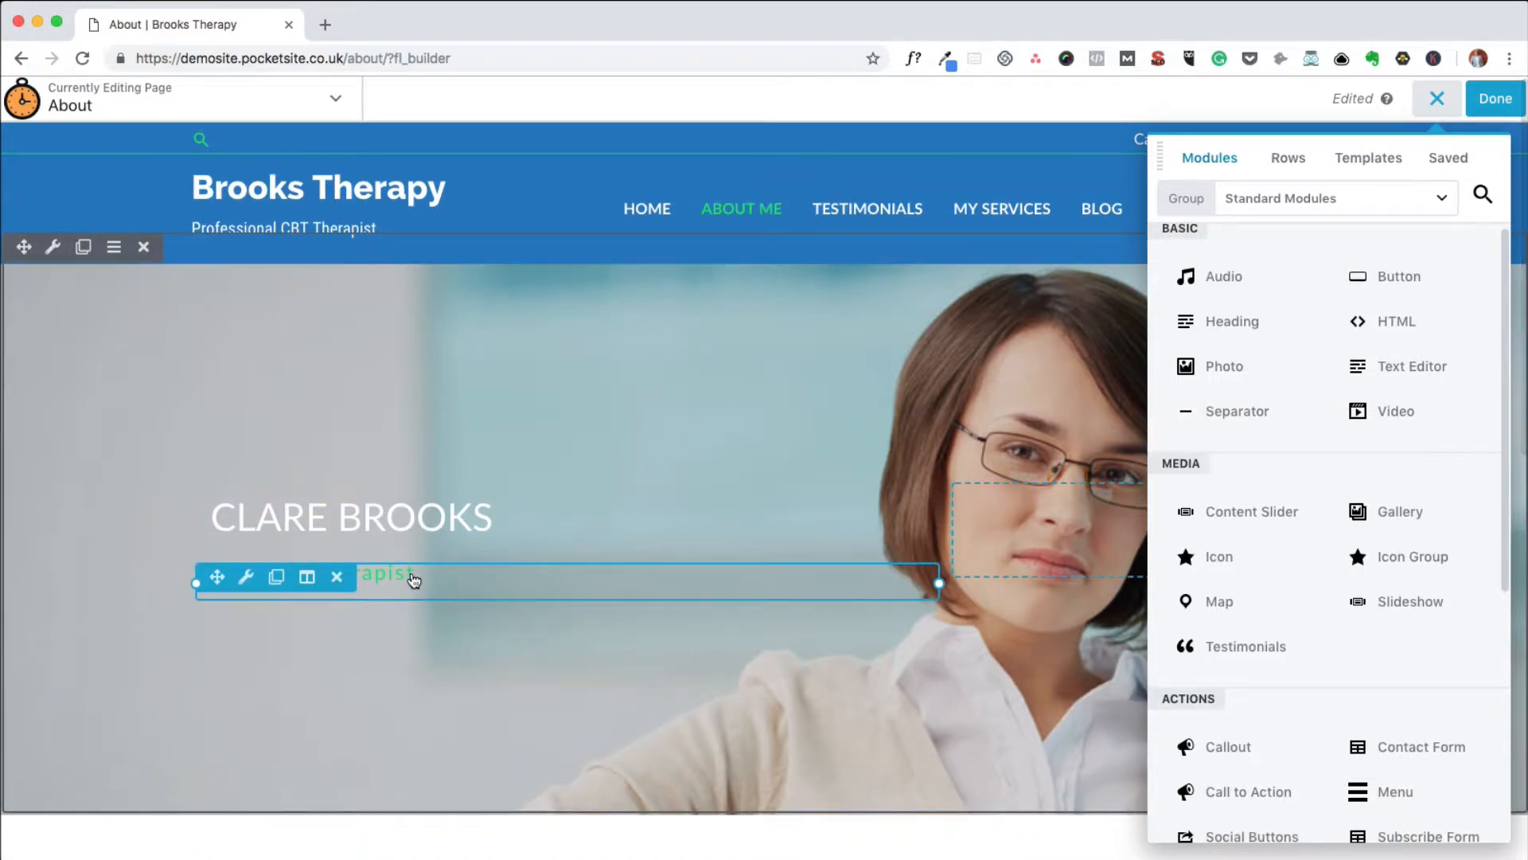
# Try the dark blue text colour #070293 on the "Certified Therapist" heading and discard the change
pyautogui.click(243, 581)
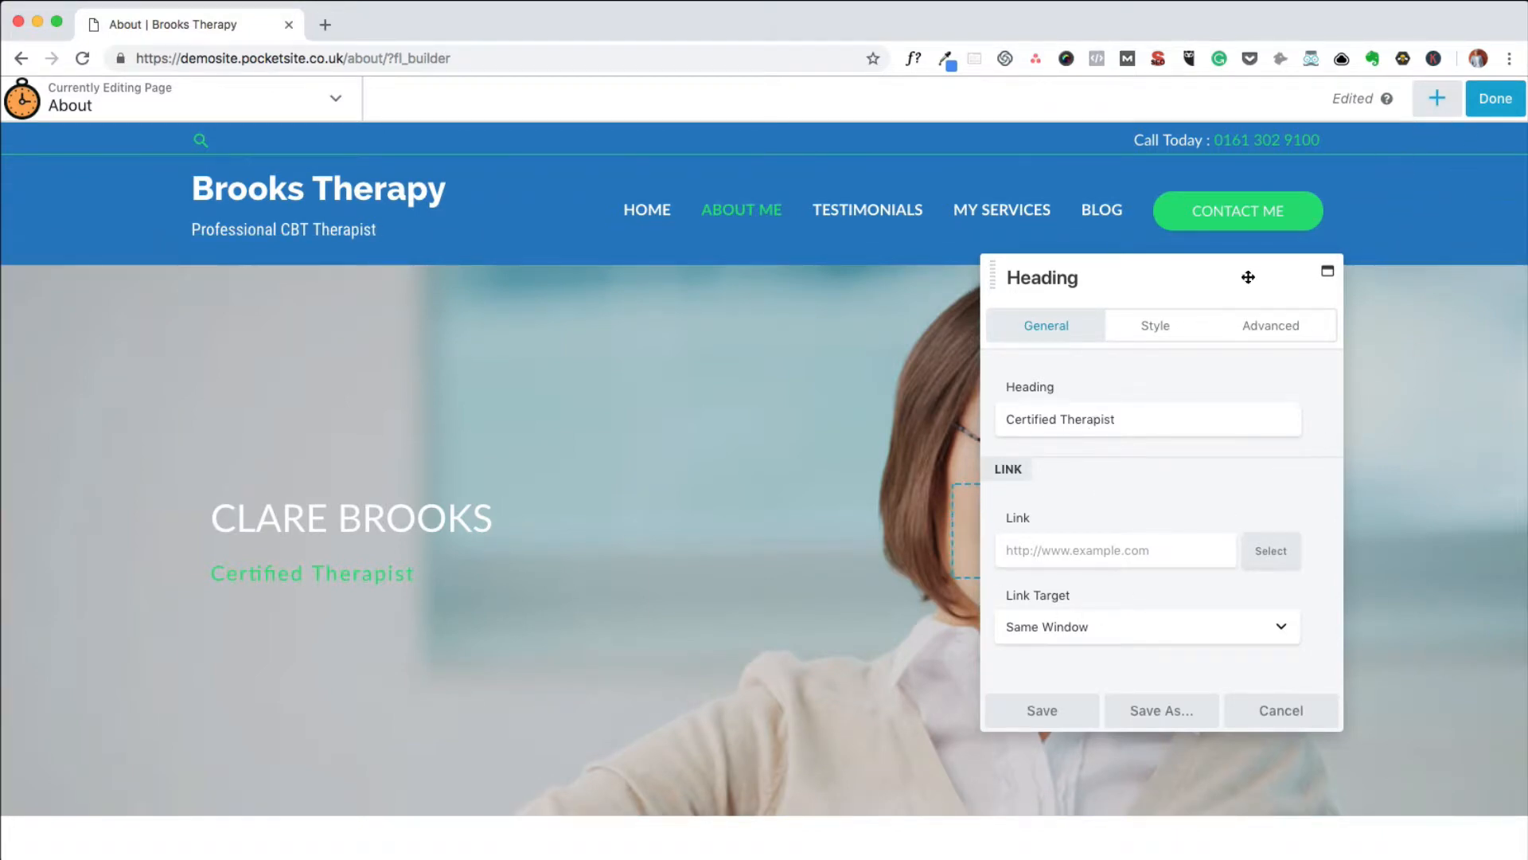
pyautogui.scroll(-4, 1063, 487)
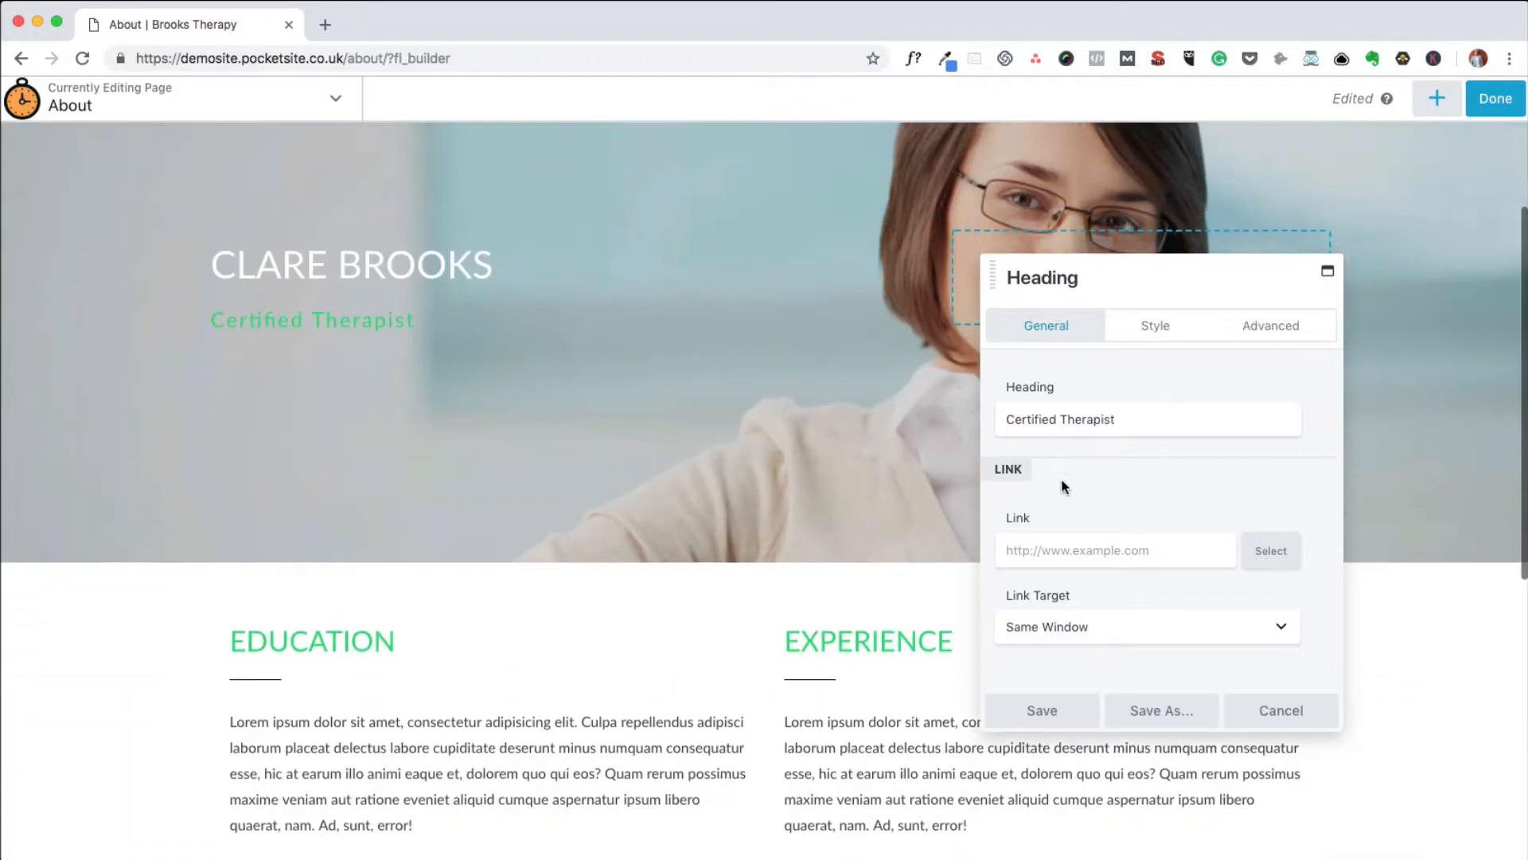
pyautogui.scroll(3, 1063, 487)
pyautogui.scroll(2, 1063, 487)
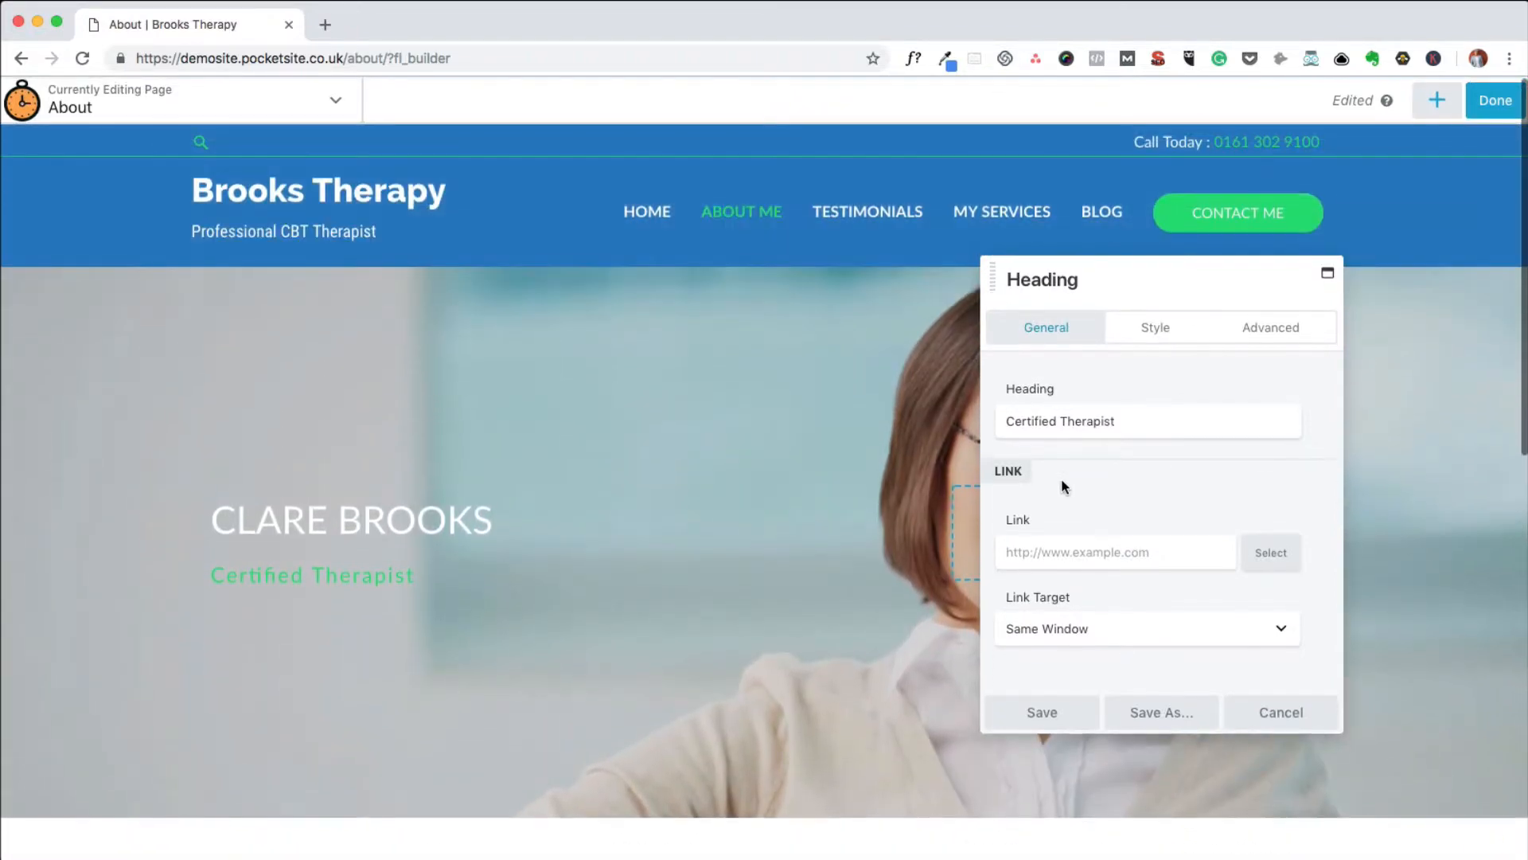
pyautogui.click(1157, 335)
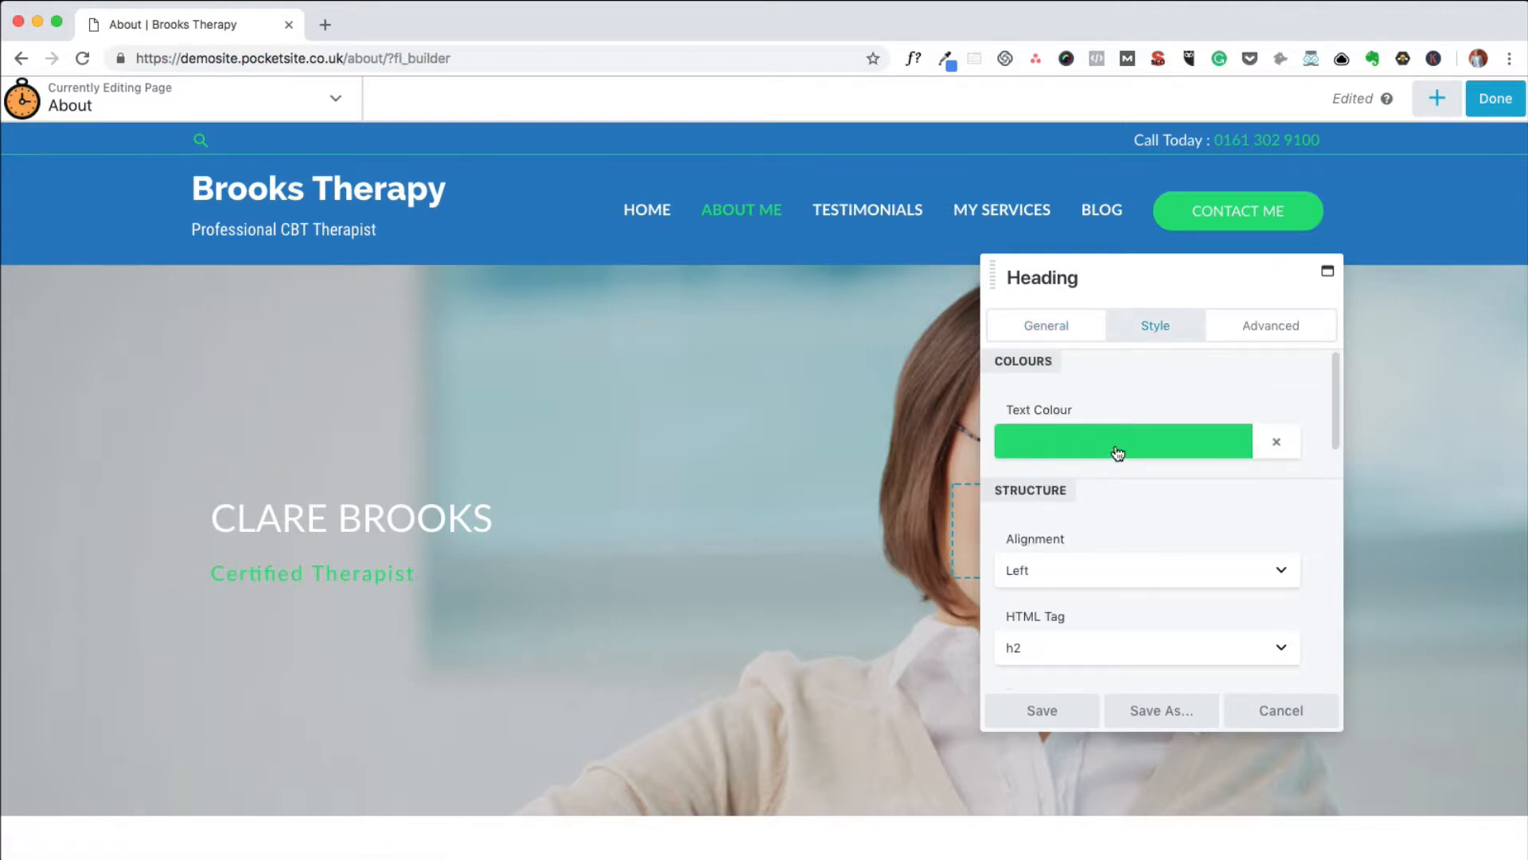
pyautogui.click(1155, 450)
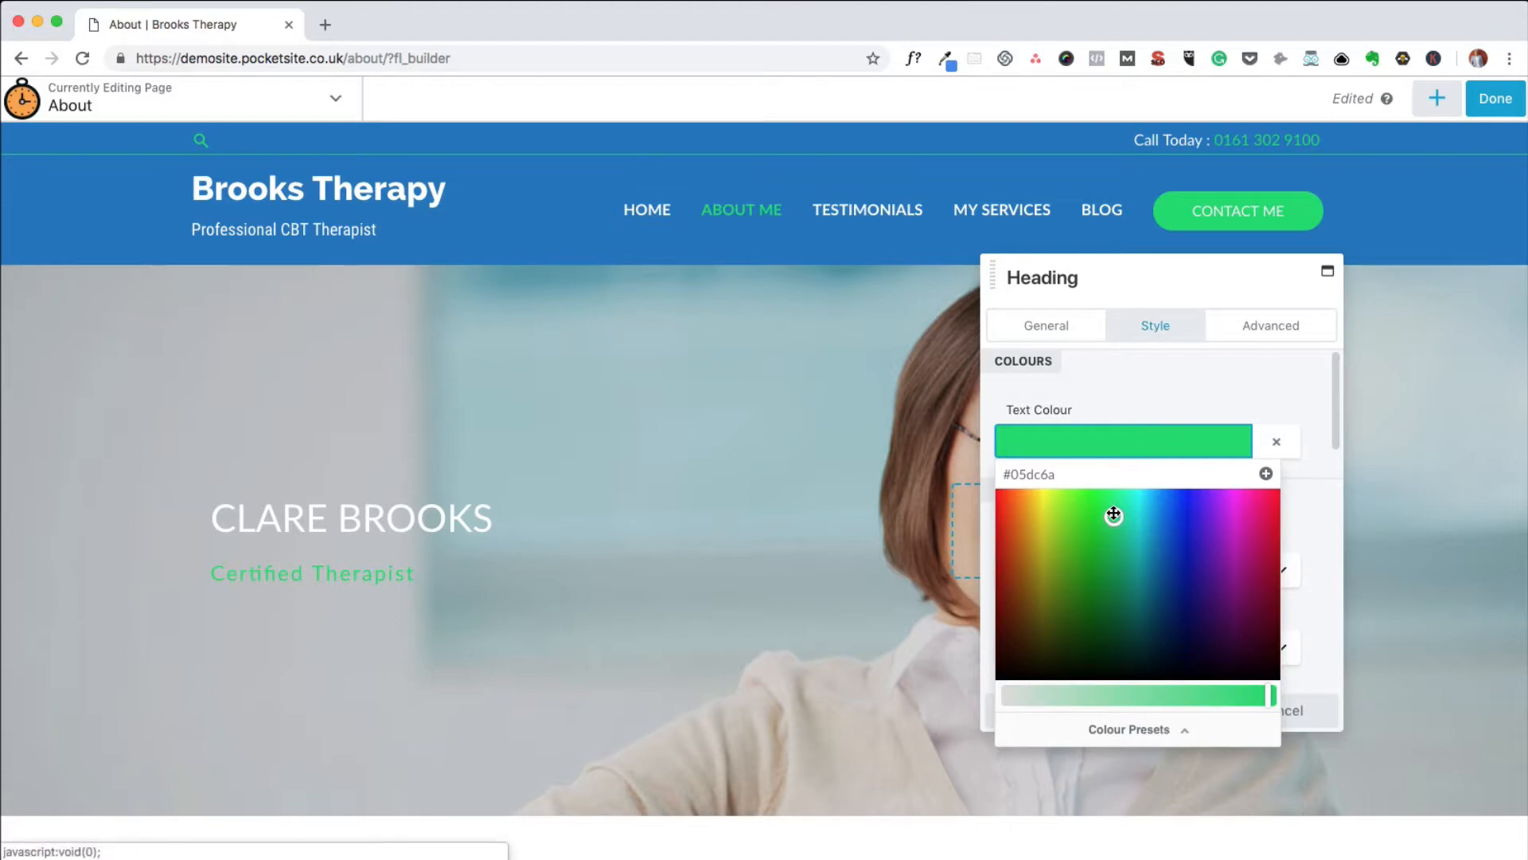
pyautogui.moveTo(1113, 515); pyautogui.dragTo(1186, 565)
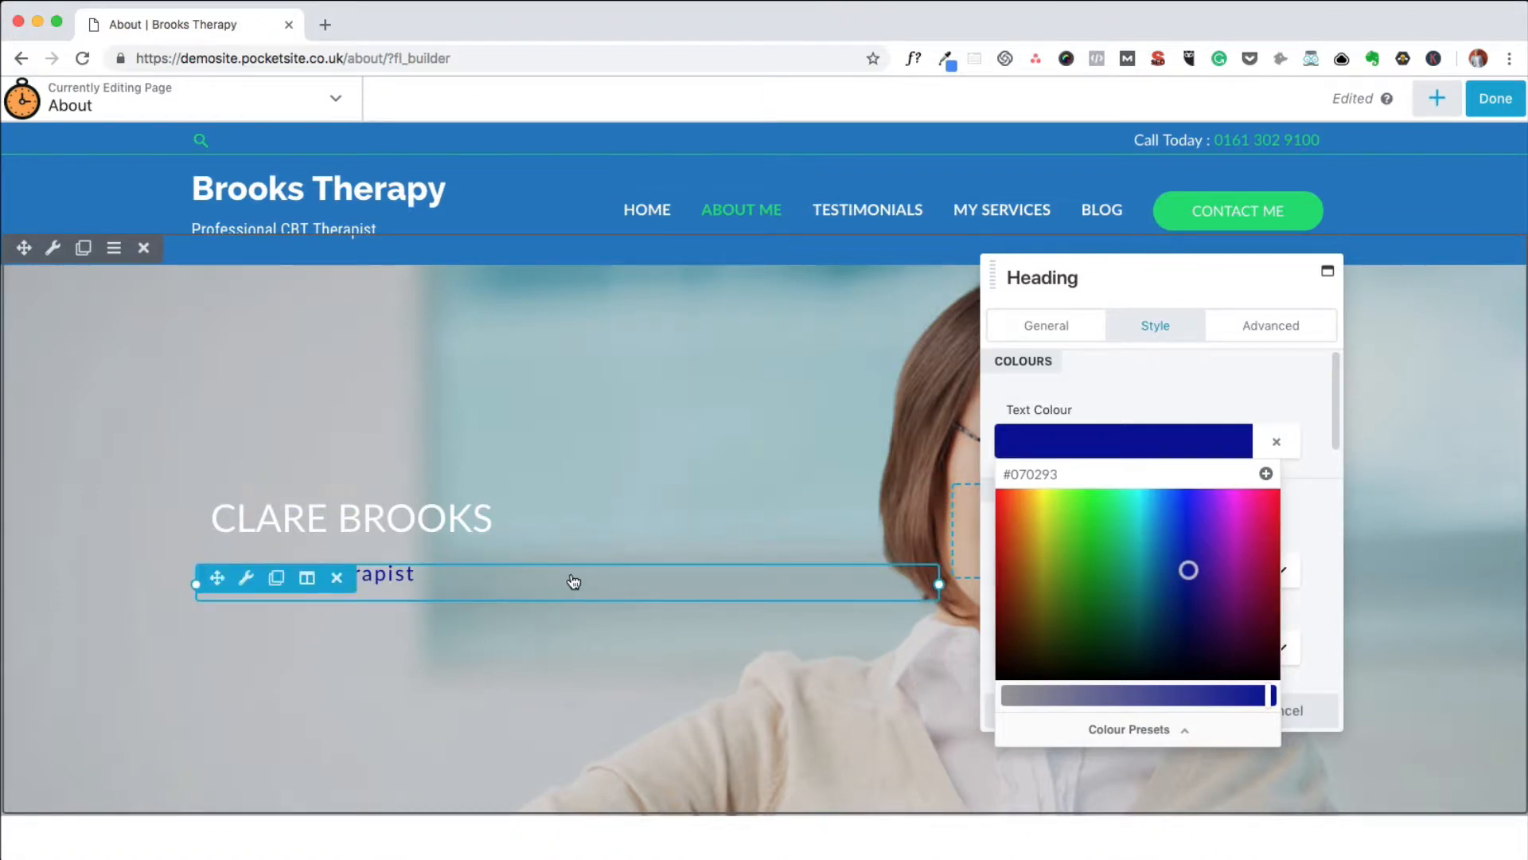
pyautogui.click(1309, 478)
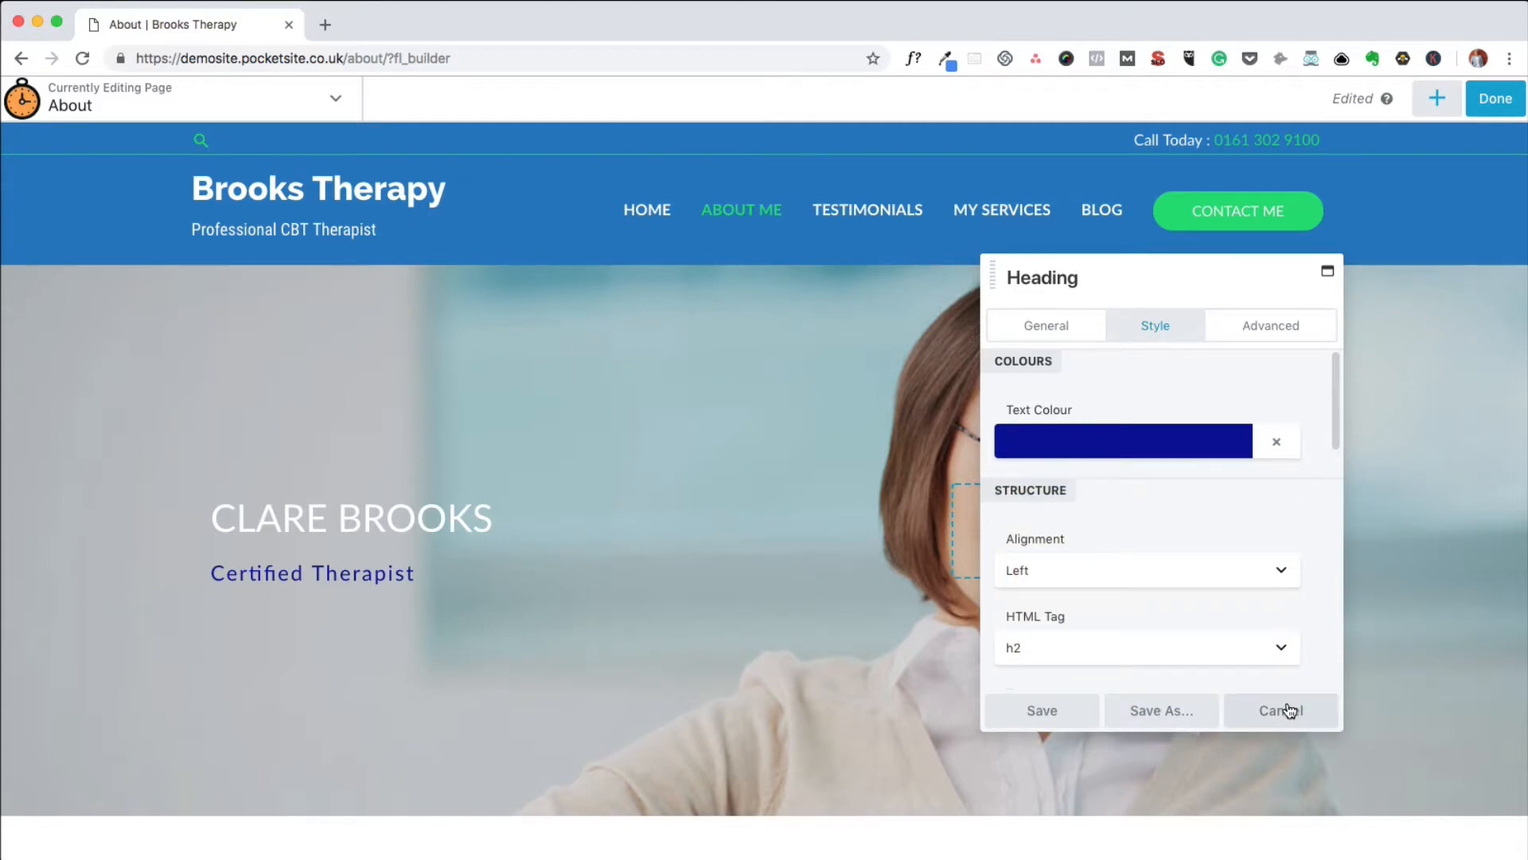
pyautogui.click(1286, 702)
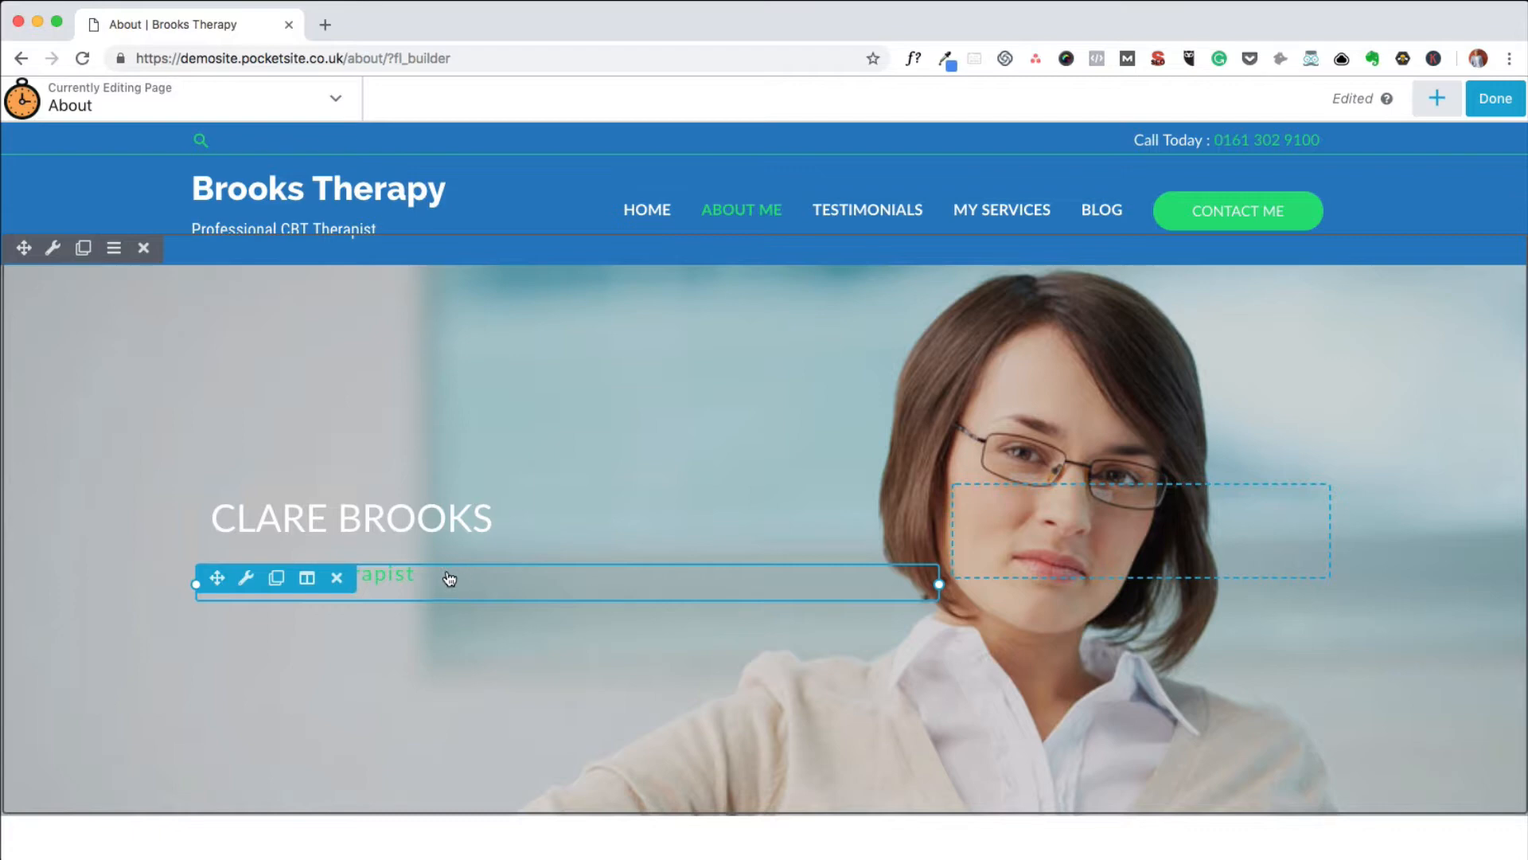
# Duplicate the "Certified Therapist" heading in the hero banner
pyautogui.click(279, 581)
pyautogui.scroll(-5, 283, 586)
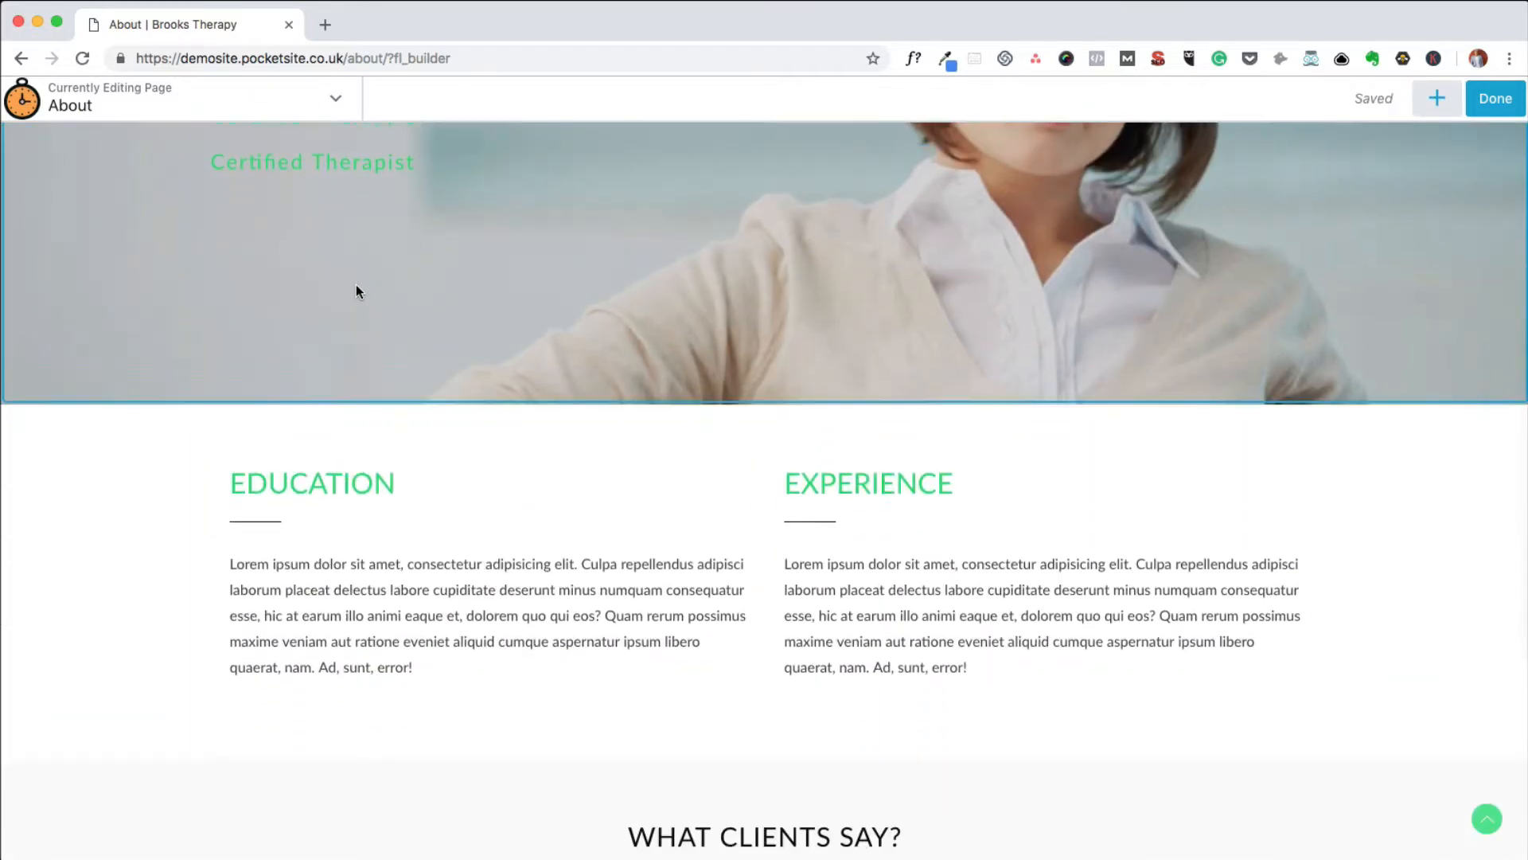
# Delete the lower, duplicated "Certified Therapist" heading from the hero banner
pyautogui.scroll(2, 355, 286)
pyautogui.scroll(-1, 318, 275)
pyautogui.scroll(3, 300, 232)
pyautogui.moveTo(281, 299)
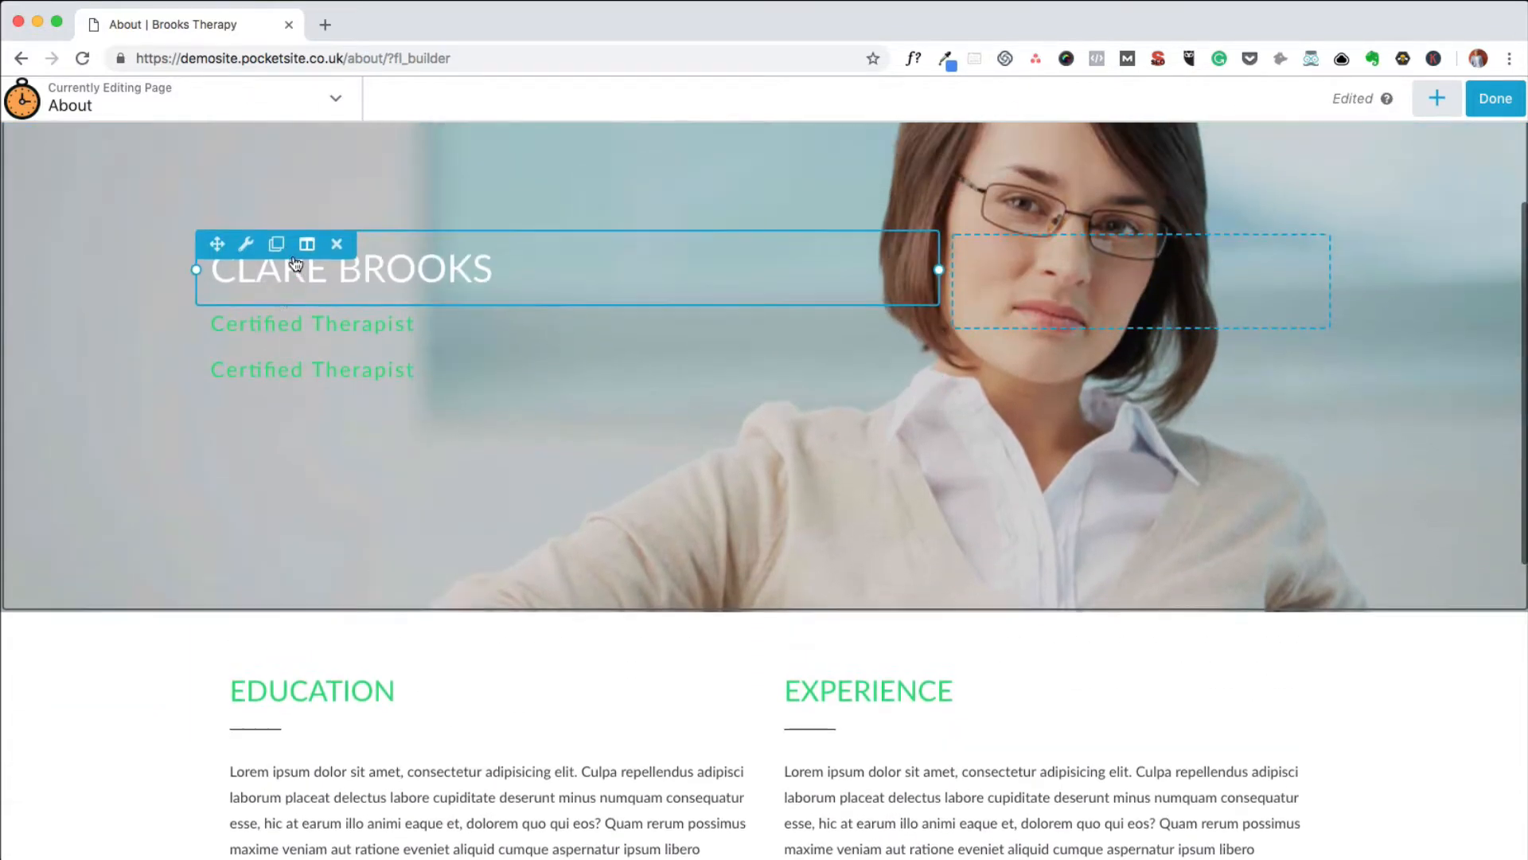
pyautogui.scroll(2, 281, 299)
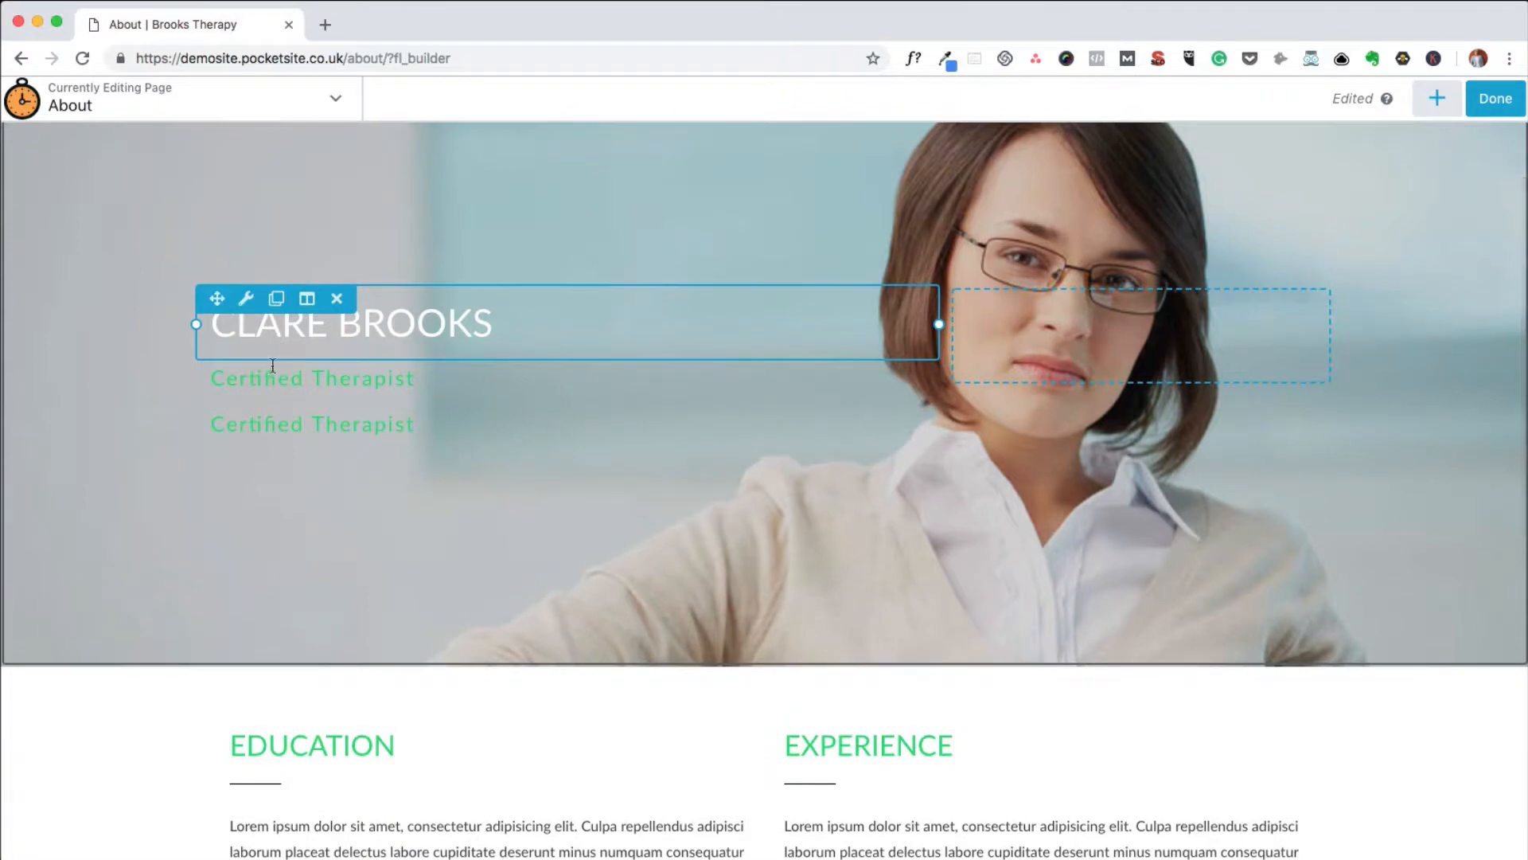
pyautogui.moveTo(270, 380)
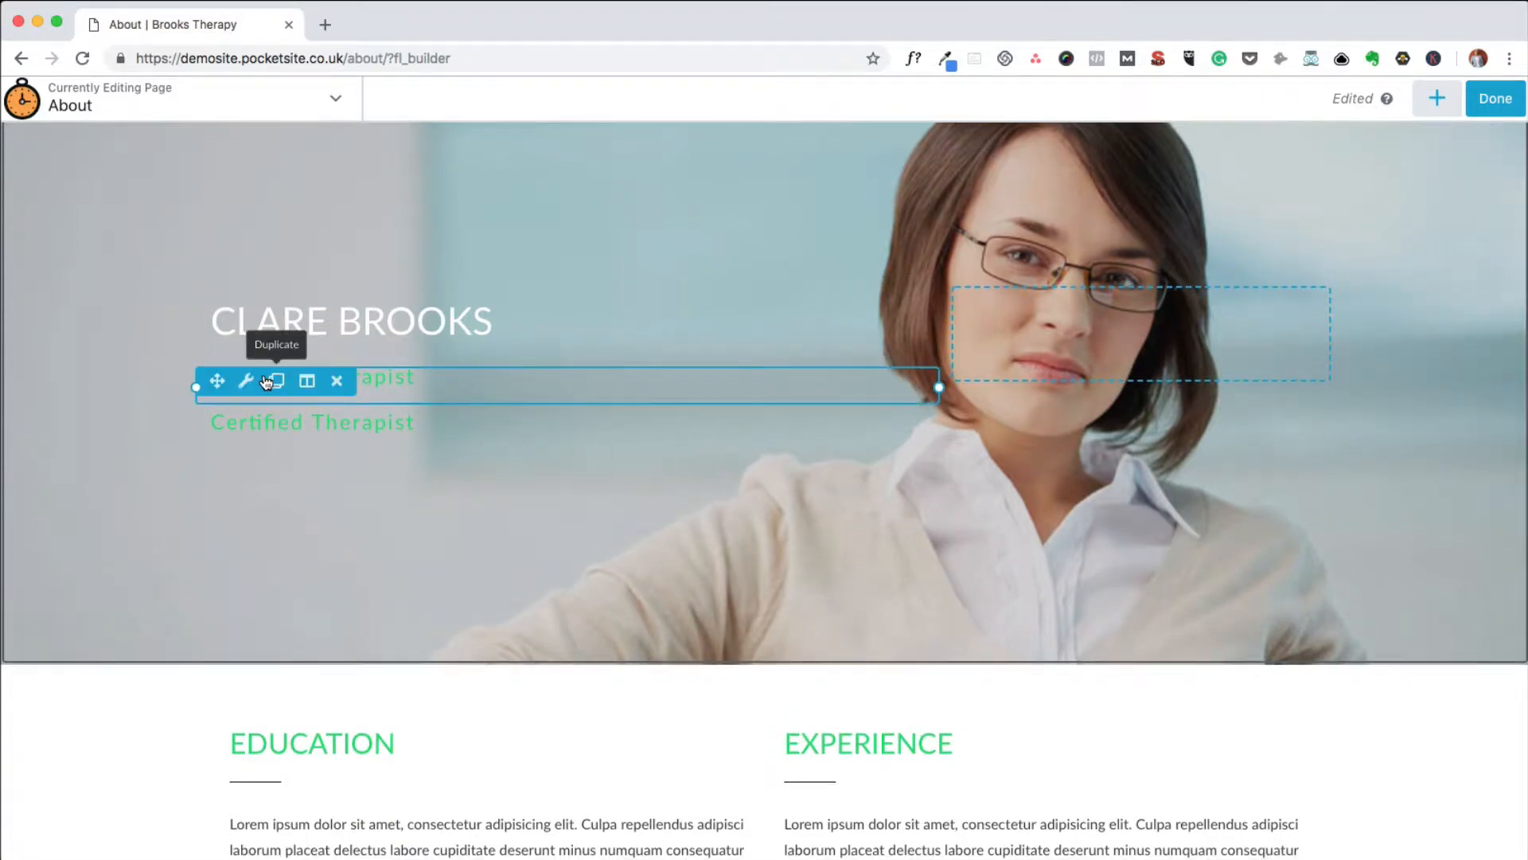
pyautogui.moveTo(255, 422)
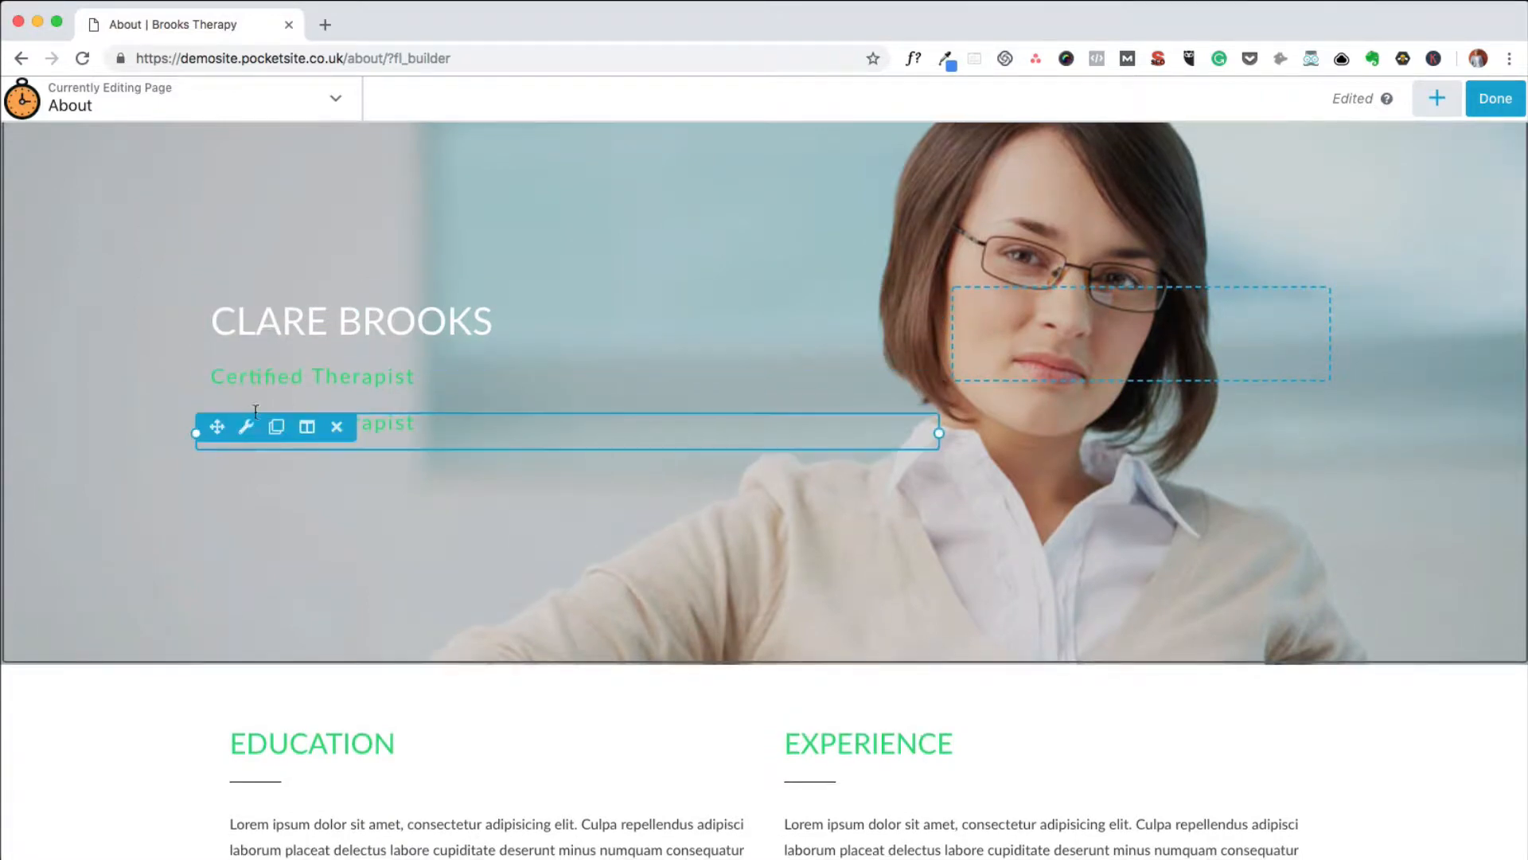
pyautogui.click(337, 427)
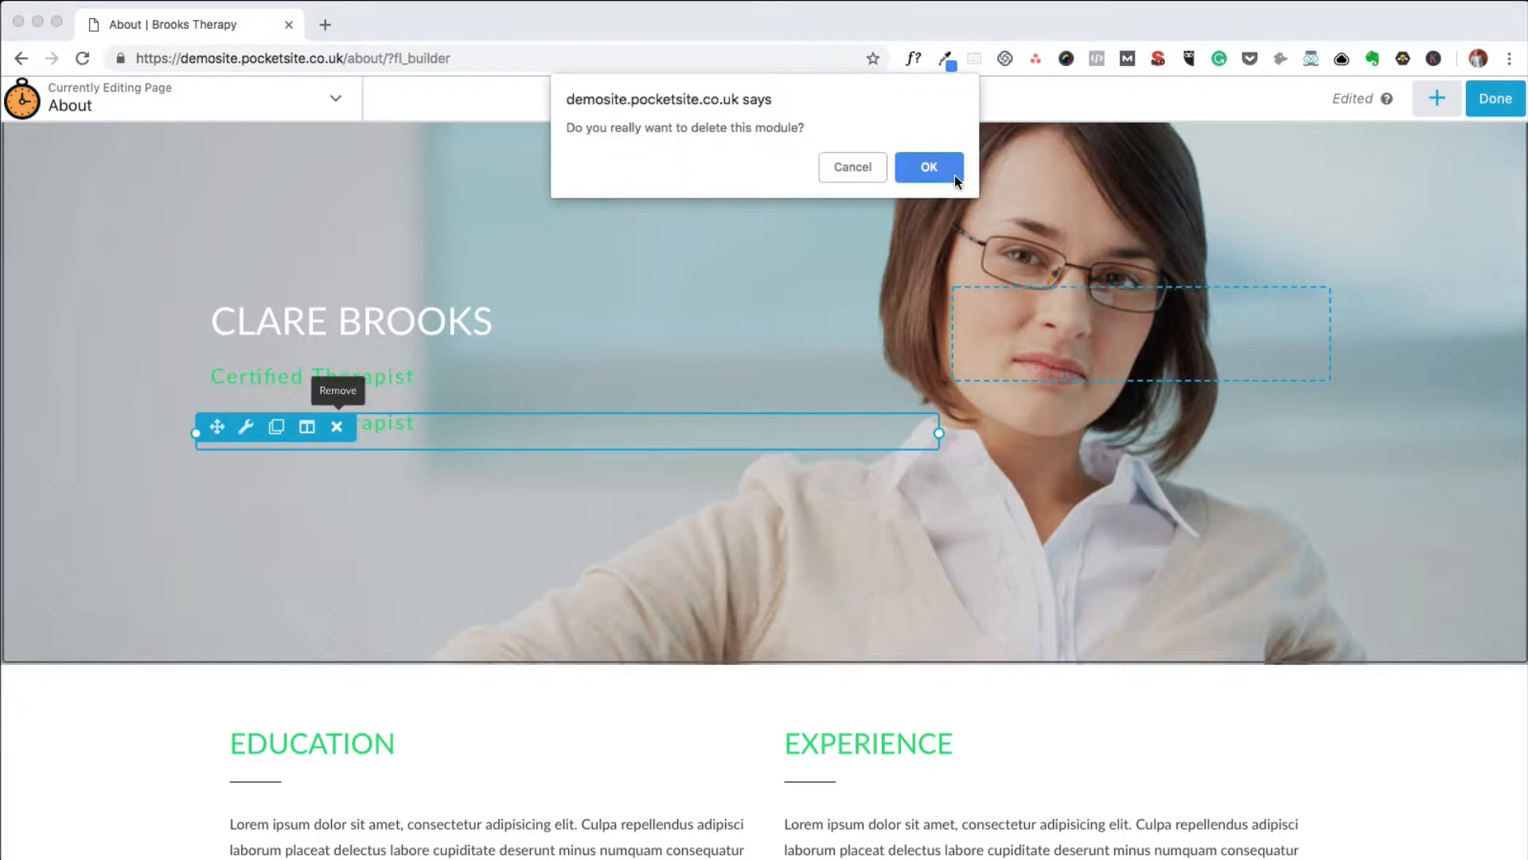
pyautogui.click(929, 167)
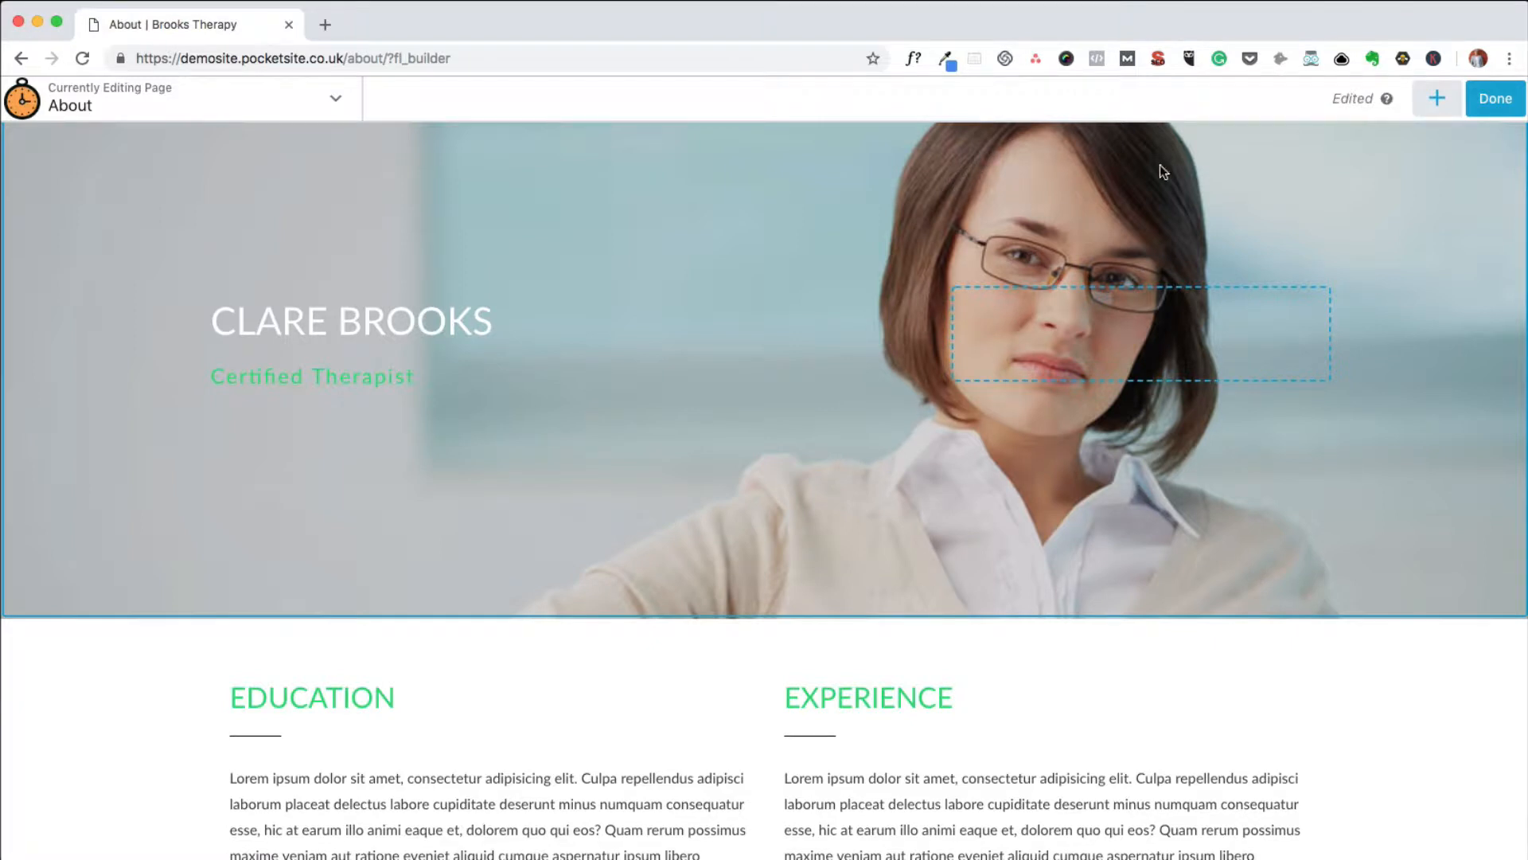
# Add a Button module from the Standard Modules below the "Certified Therapist" heading in the hero banner
pyautogui.click(1437, 99)
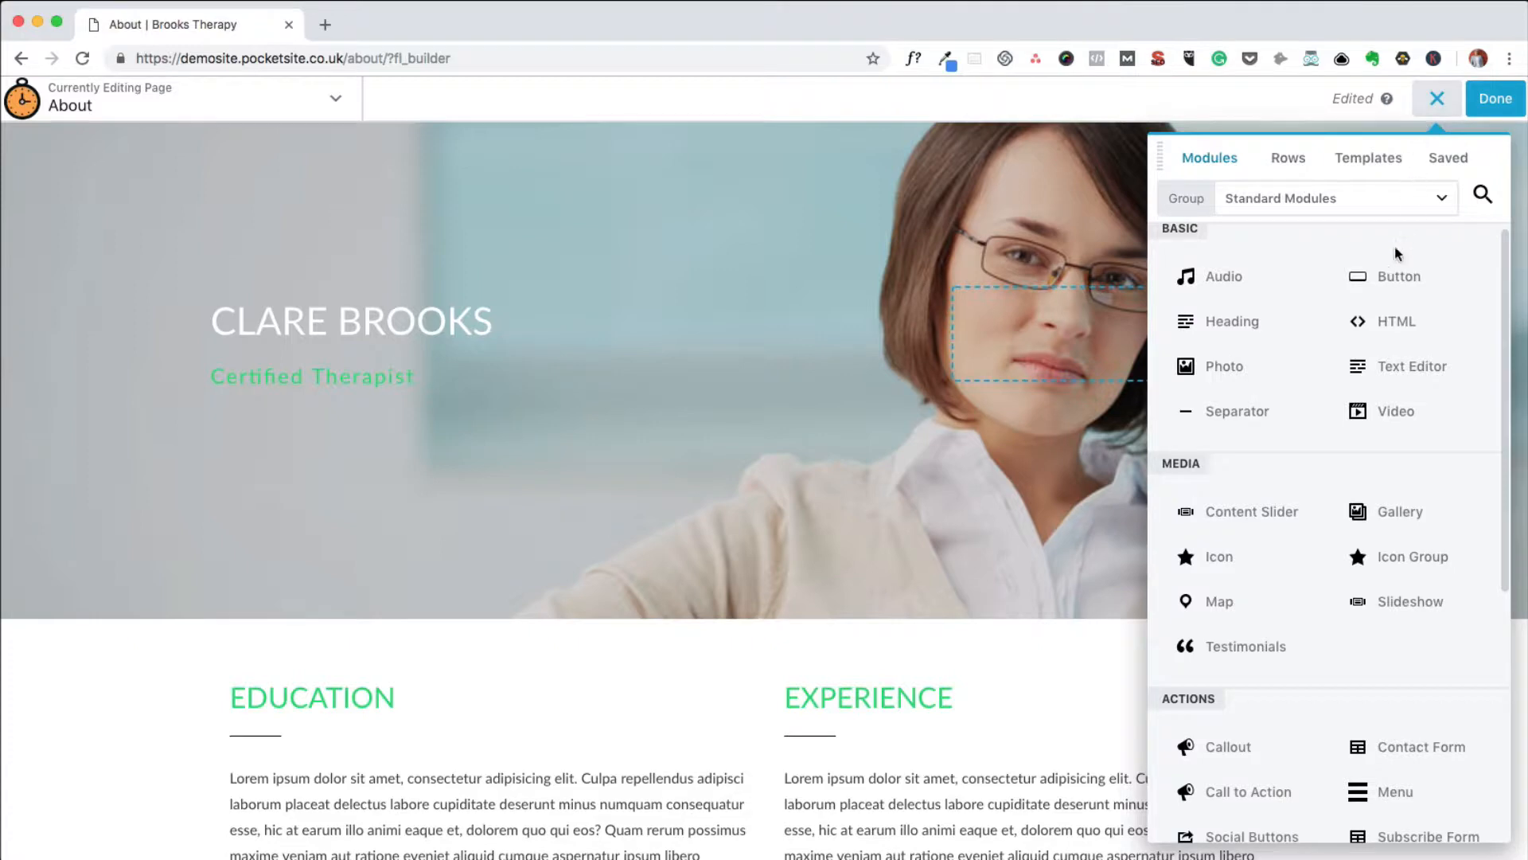
pyautogui.scroll(-3, 1290, 461)
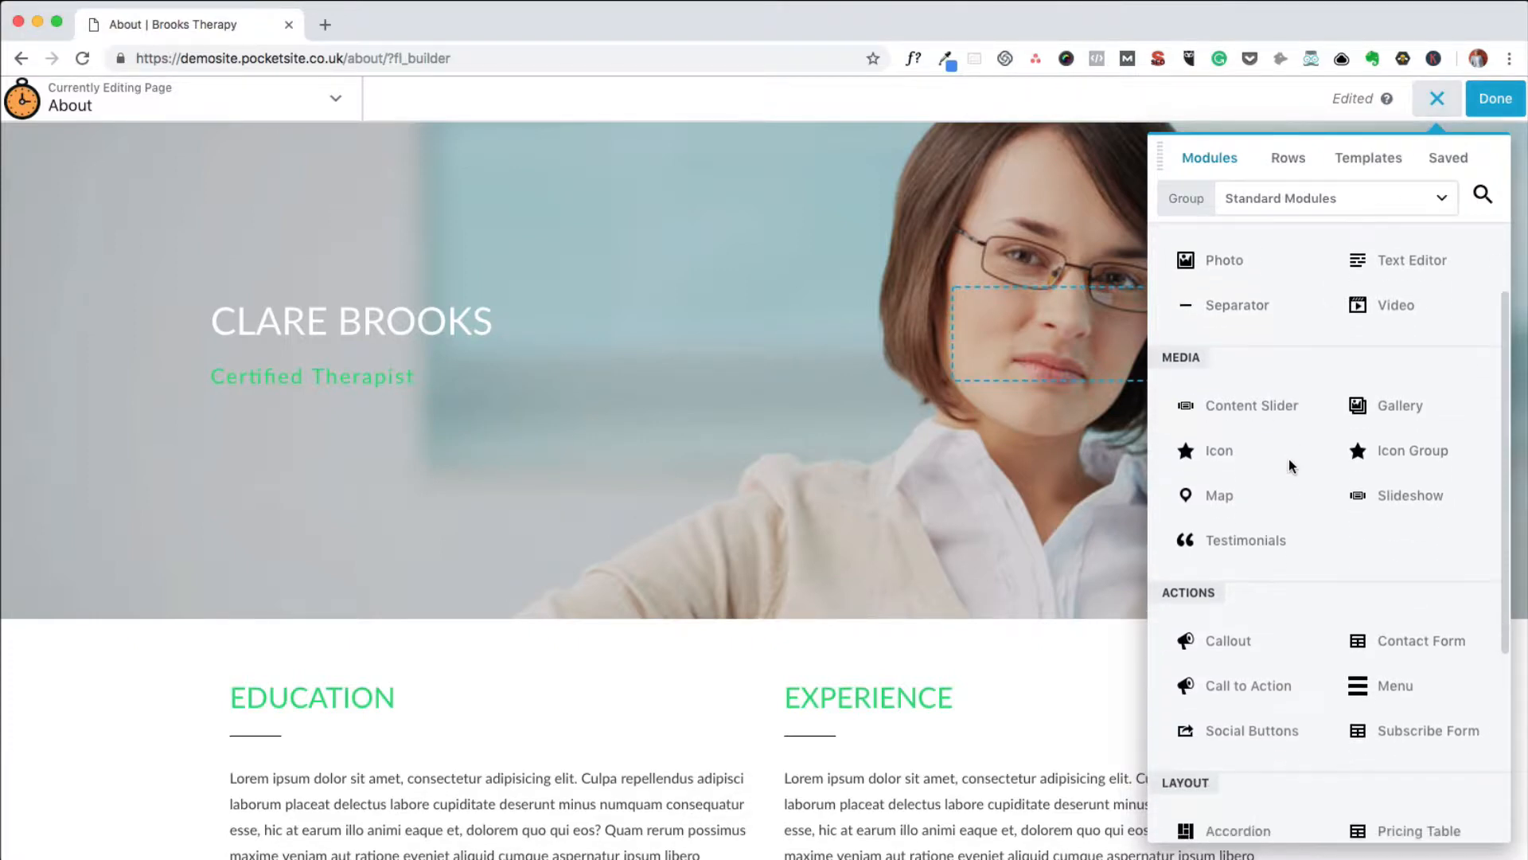
pyautogui.scroll(3, 1288, 459)
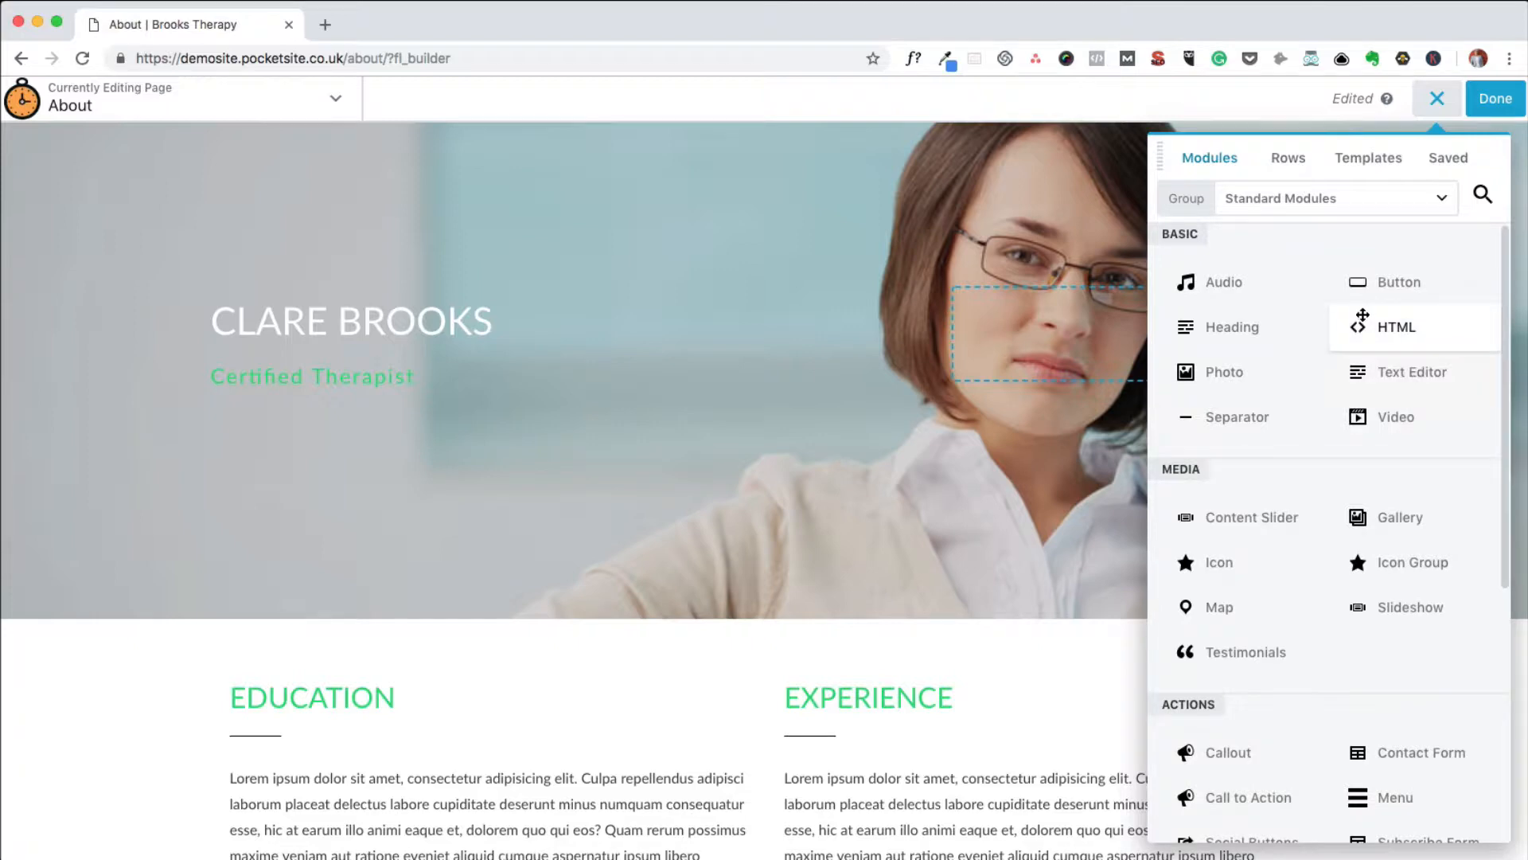
pyautogui.moveTo(1363, 282); pyautogui.dragTo(316, 359)
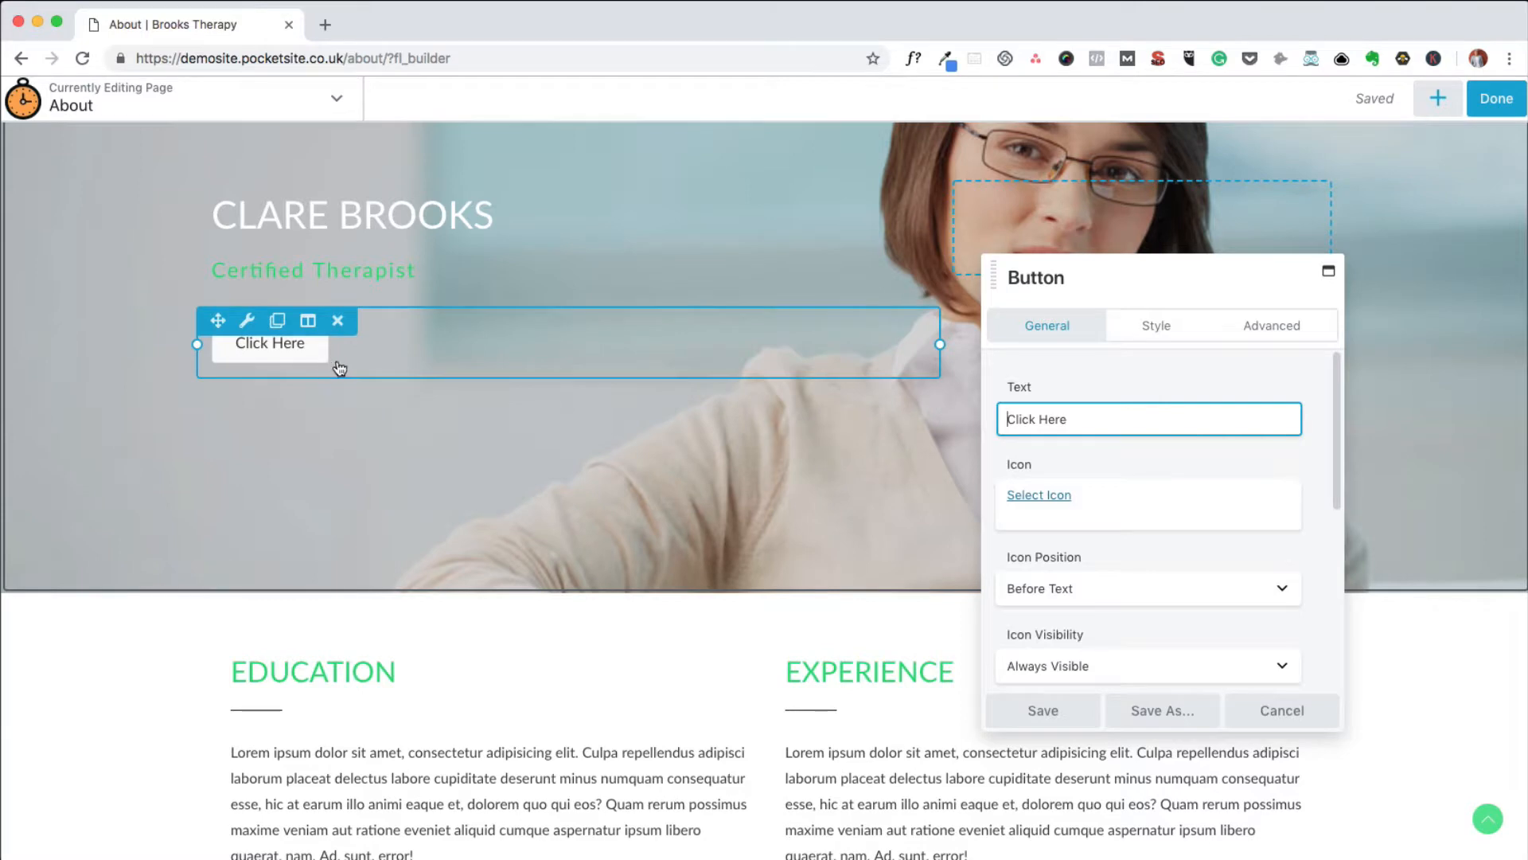
# Set the new button's text to "Learn More"
pyautogui.moveTo(1085, 419); pyautogui.dragTo(987, 421)
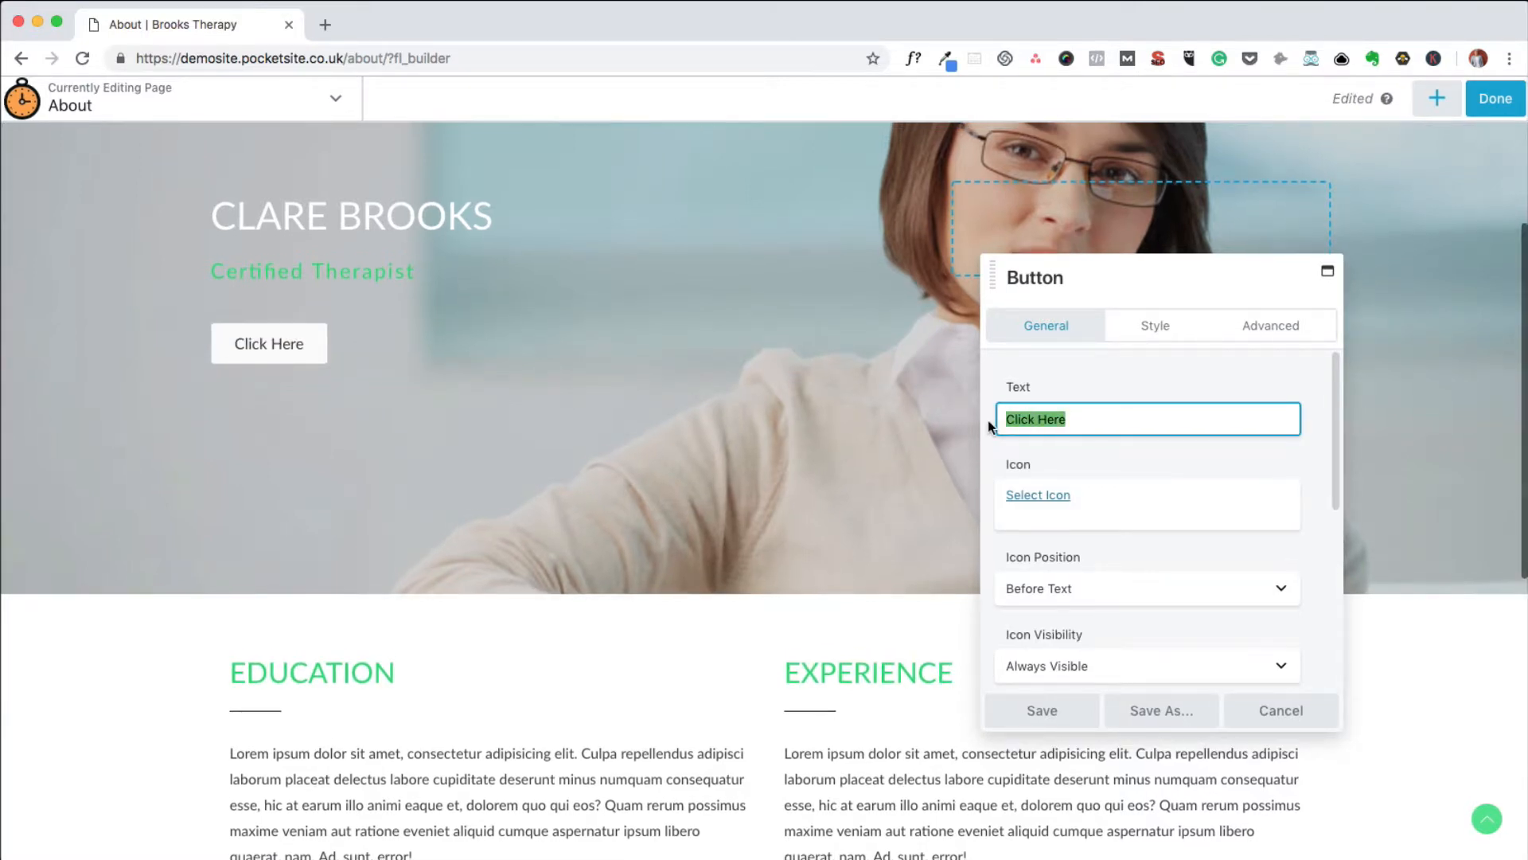
pyautogui.write('Learn ')
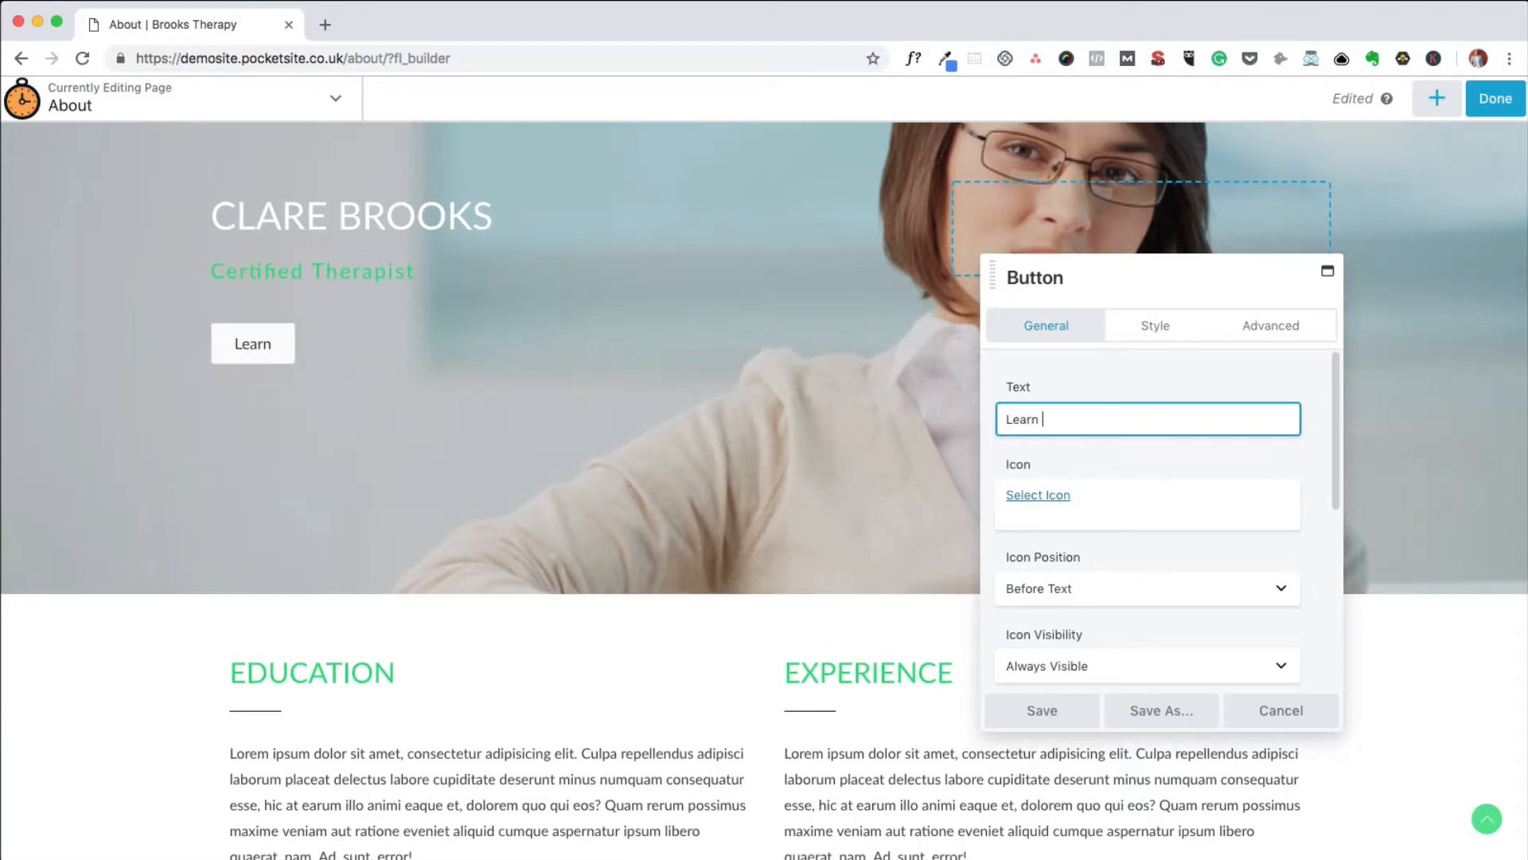
pyautogui.write('More')
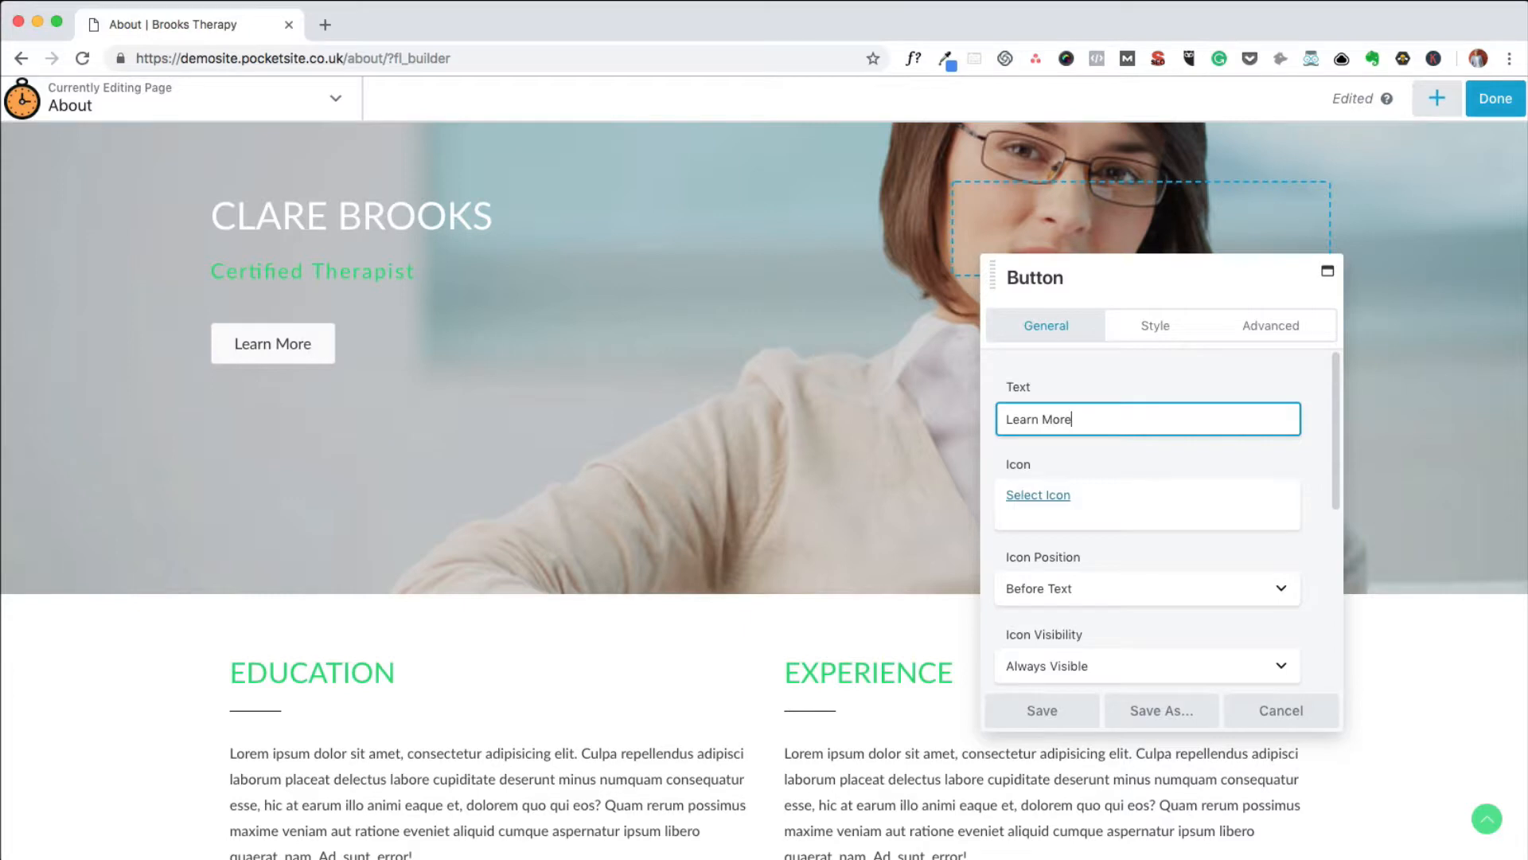
# Add the single right-pointing chevron icon to the Learn More button and position it after the text
pyautogui.click(1031, 497)
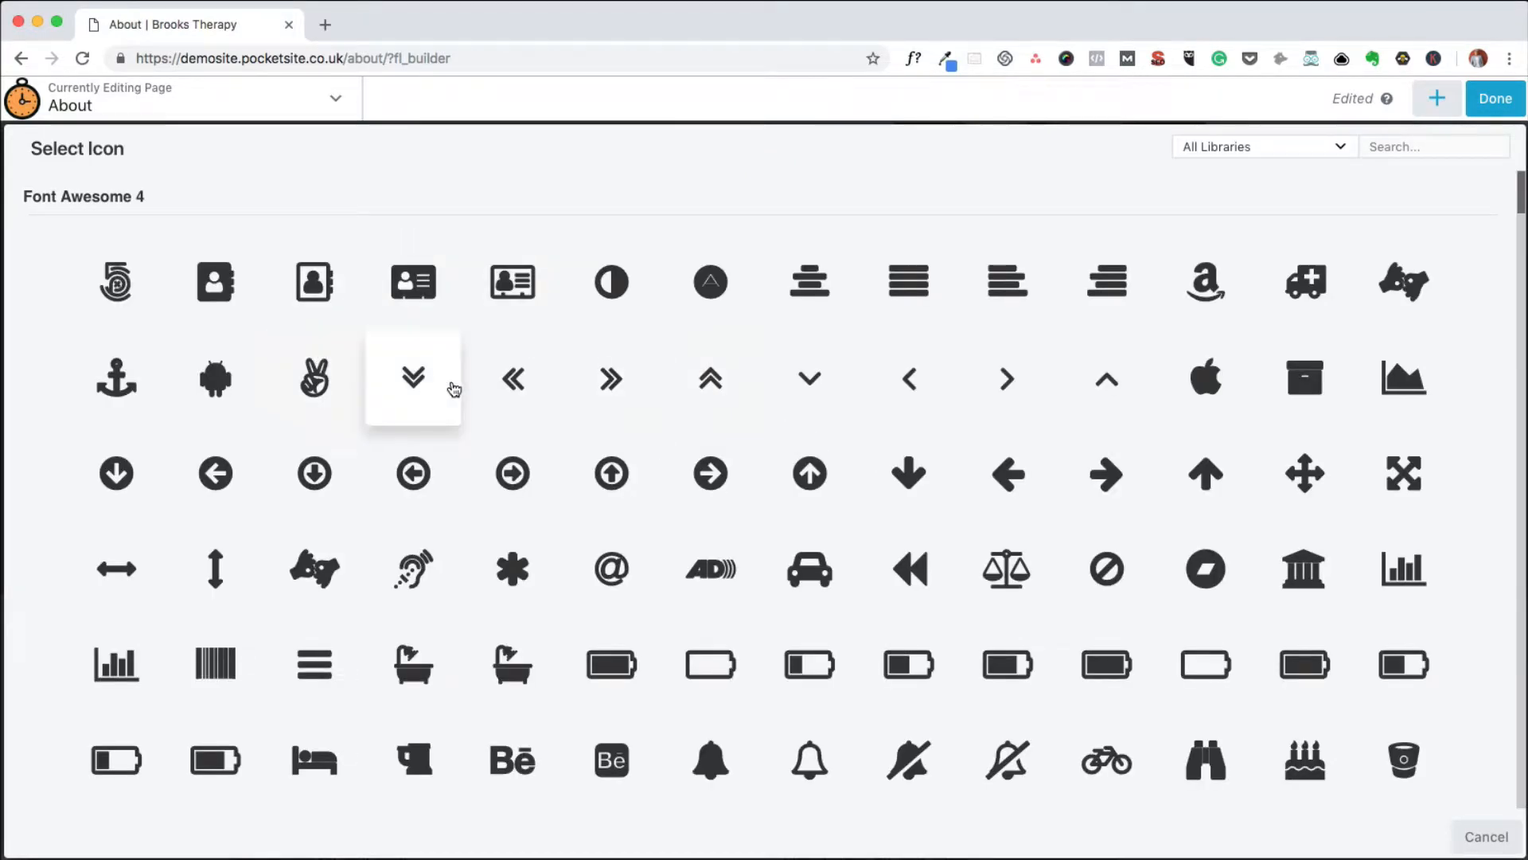
pyautogui.click(1008, 381)
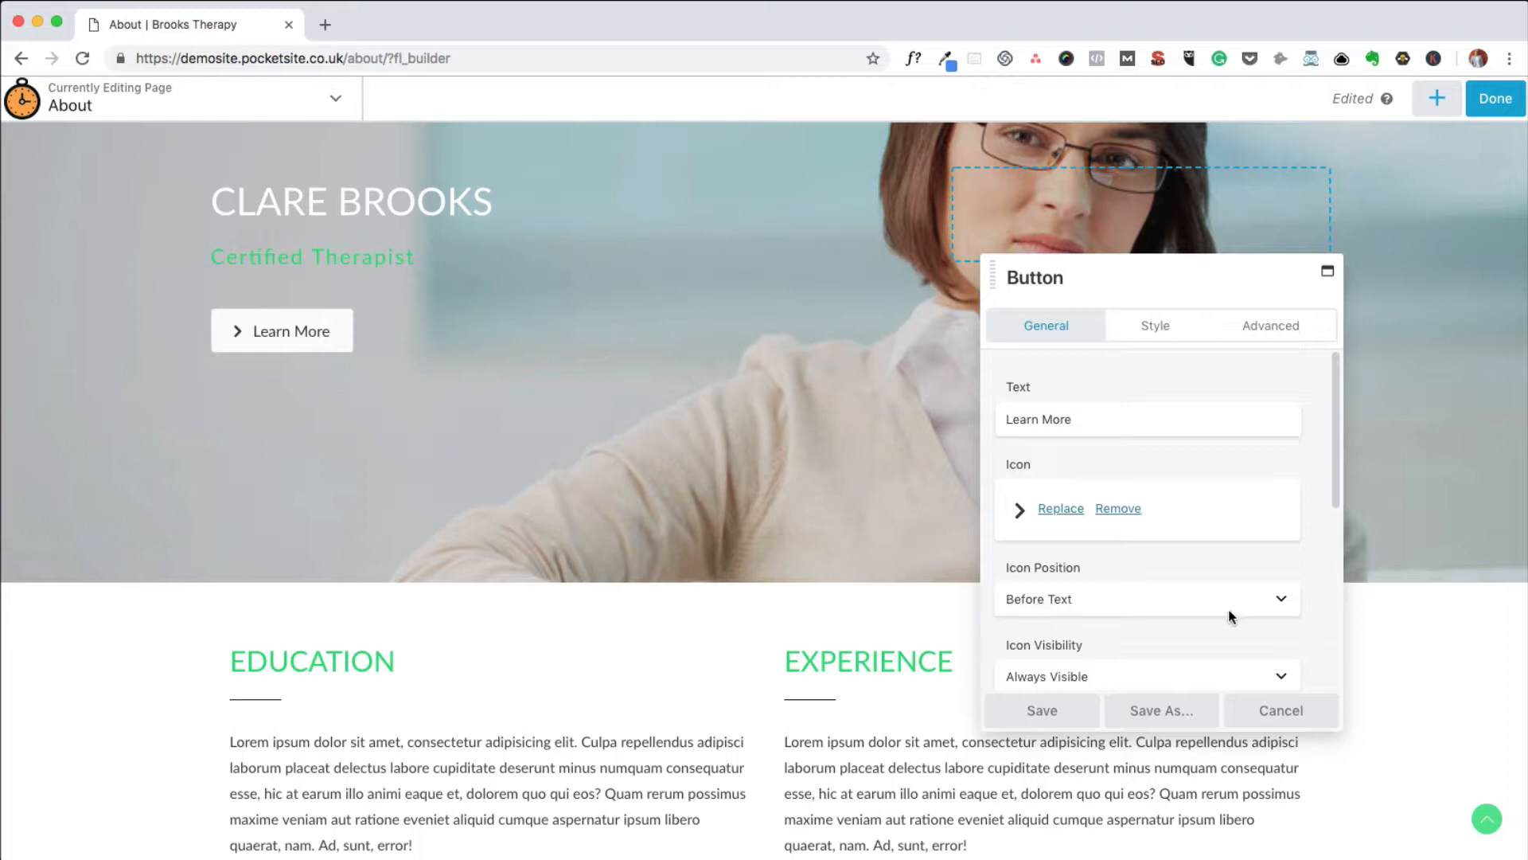
pyautogui.click(1282, 596)
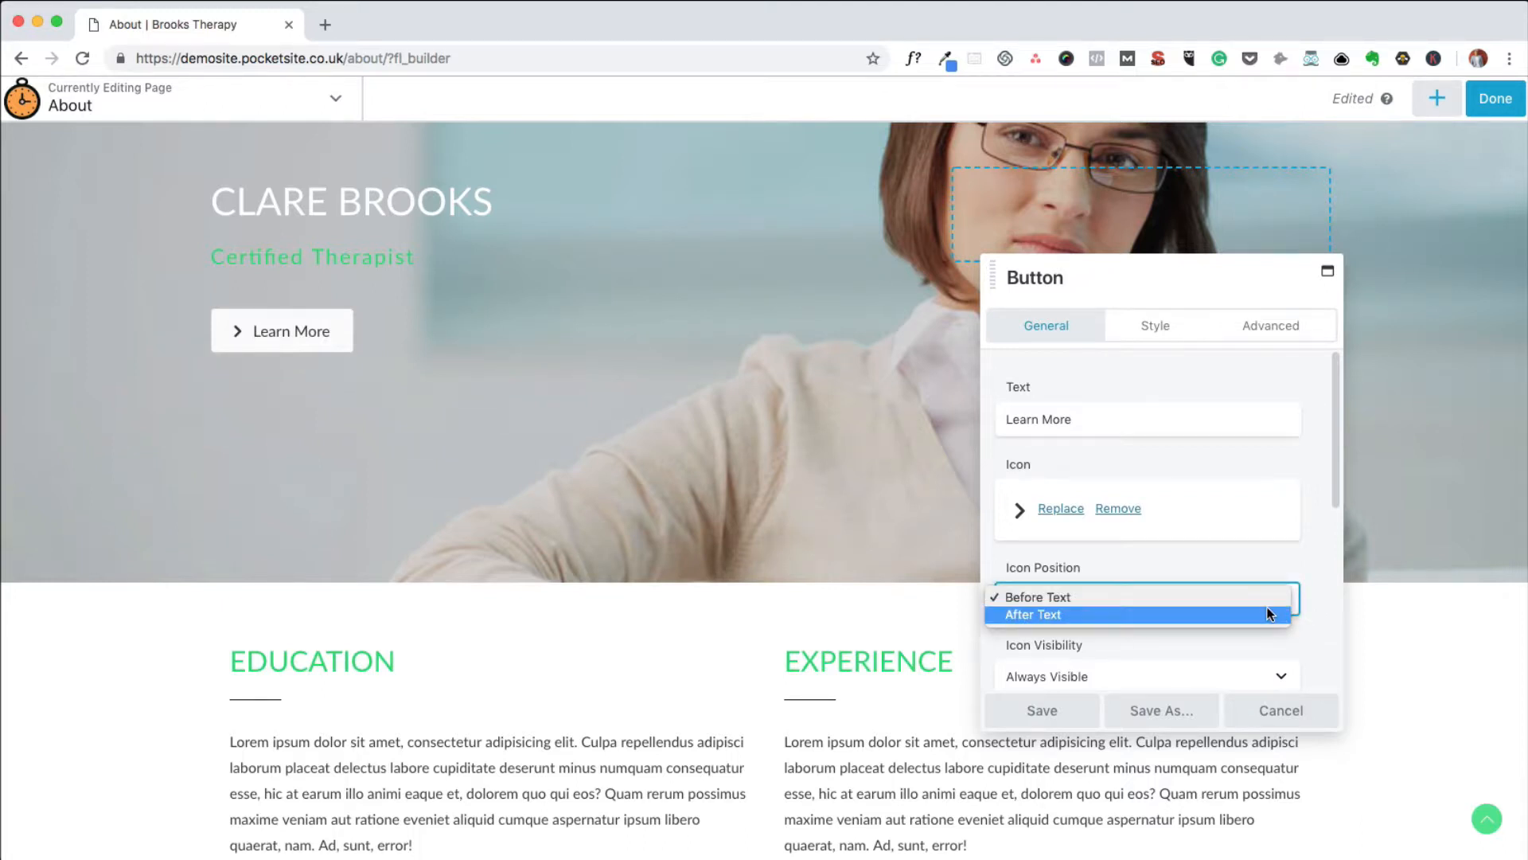
pyautogui.click(1268, 613)
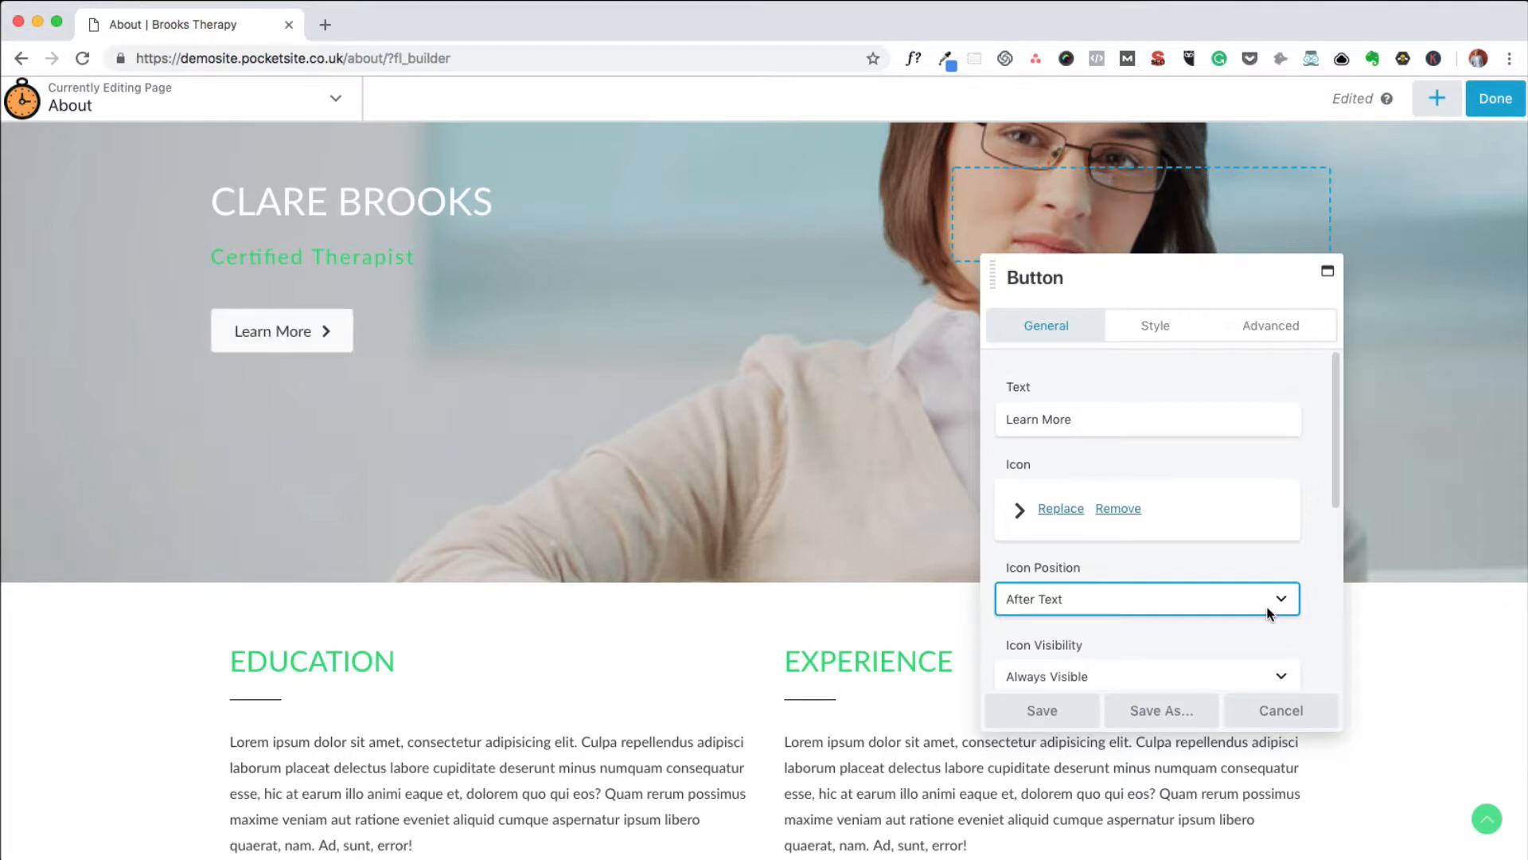
# Open the post title search for the Learn More button's link
pyautogui.scroll(-5, 1267, 613)
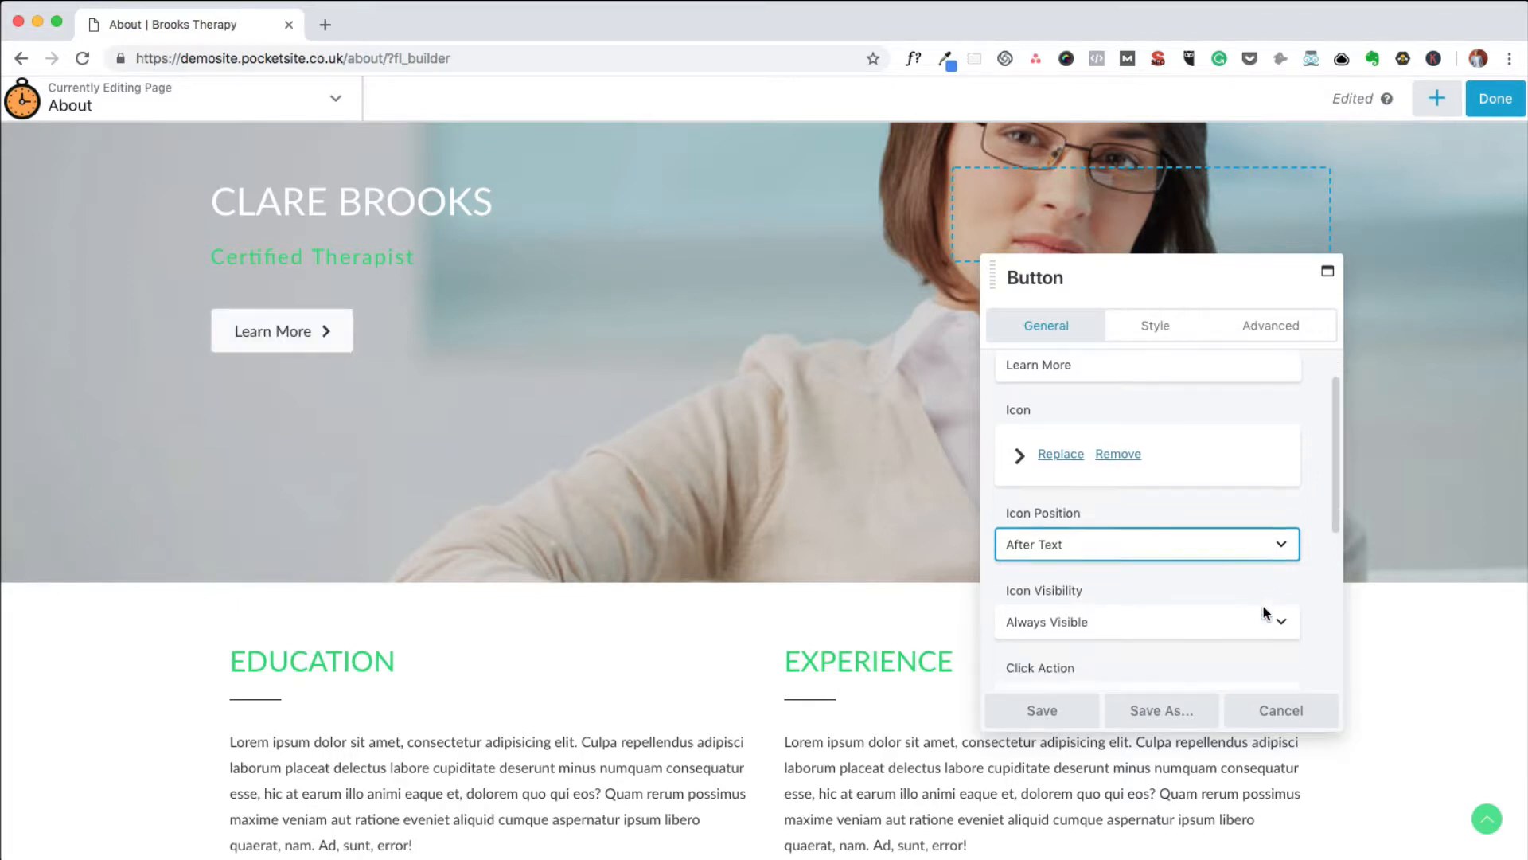
pyautogui.scroll(-3, 1263, 610)
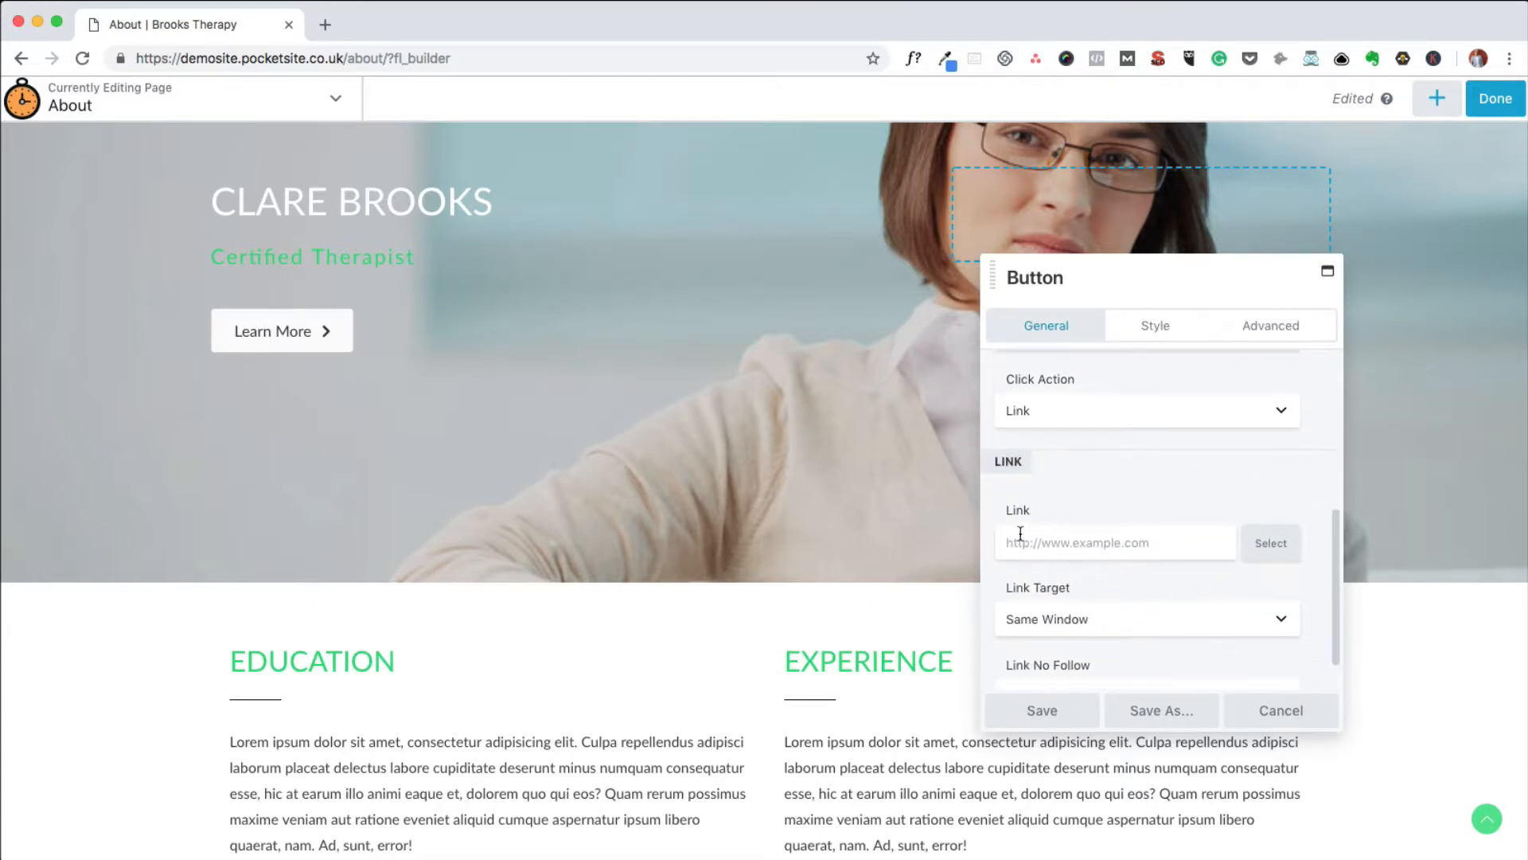
pyautogui.scroll(-1, 1021, 532)
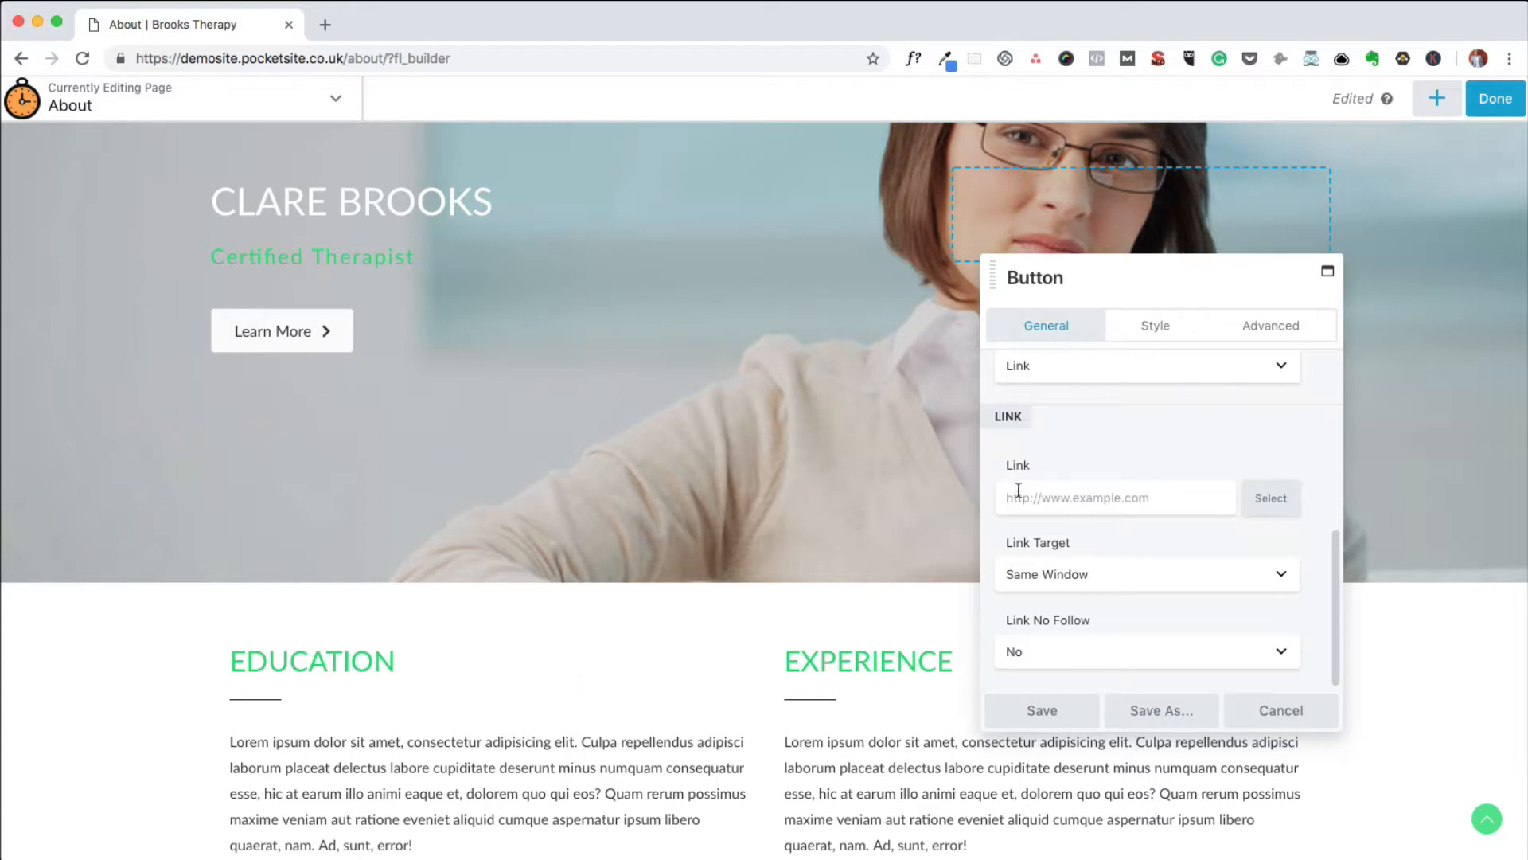
pyautogui.scroll(4, 892, 451)
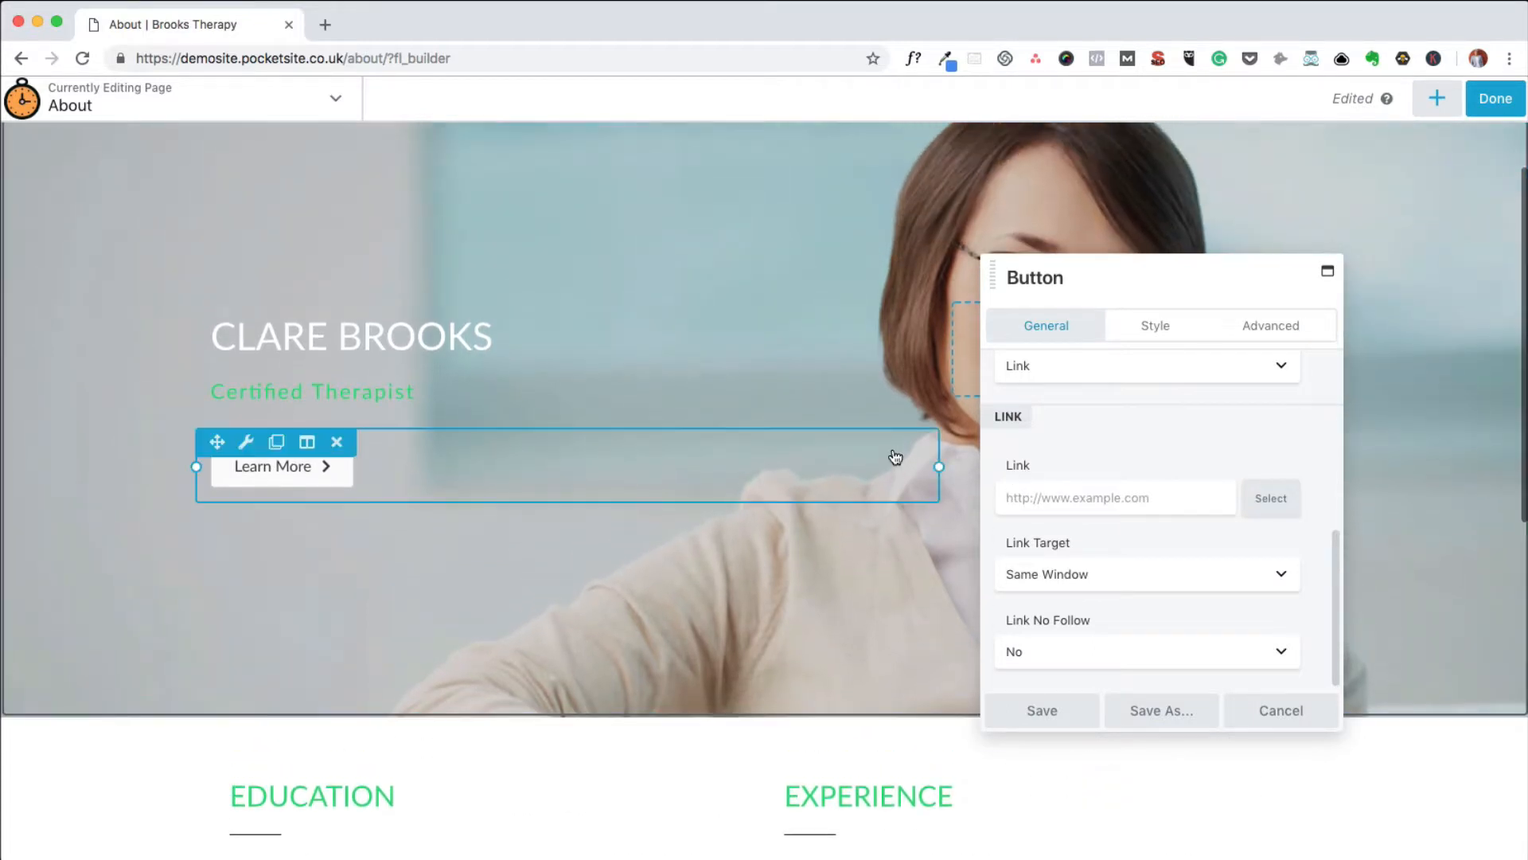
pyautogui.scroll(4, 894, 455)
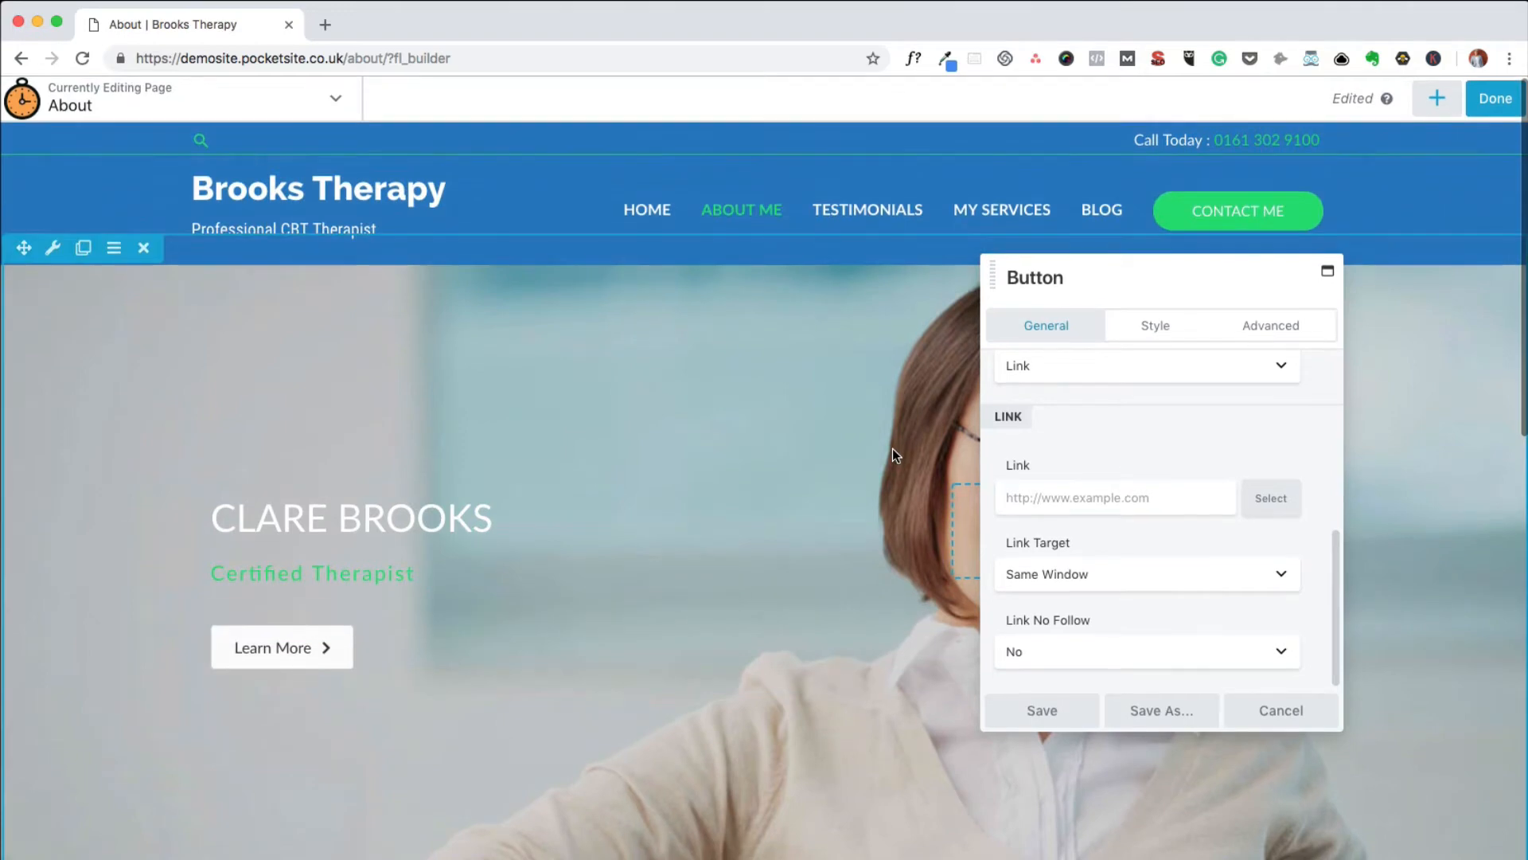
pyautogui.scroll(-2, 892, 447)
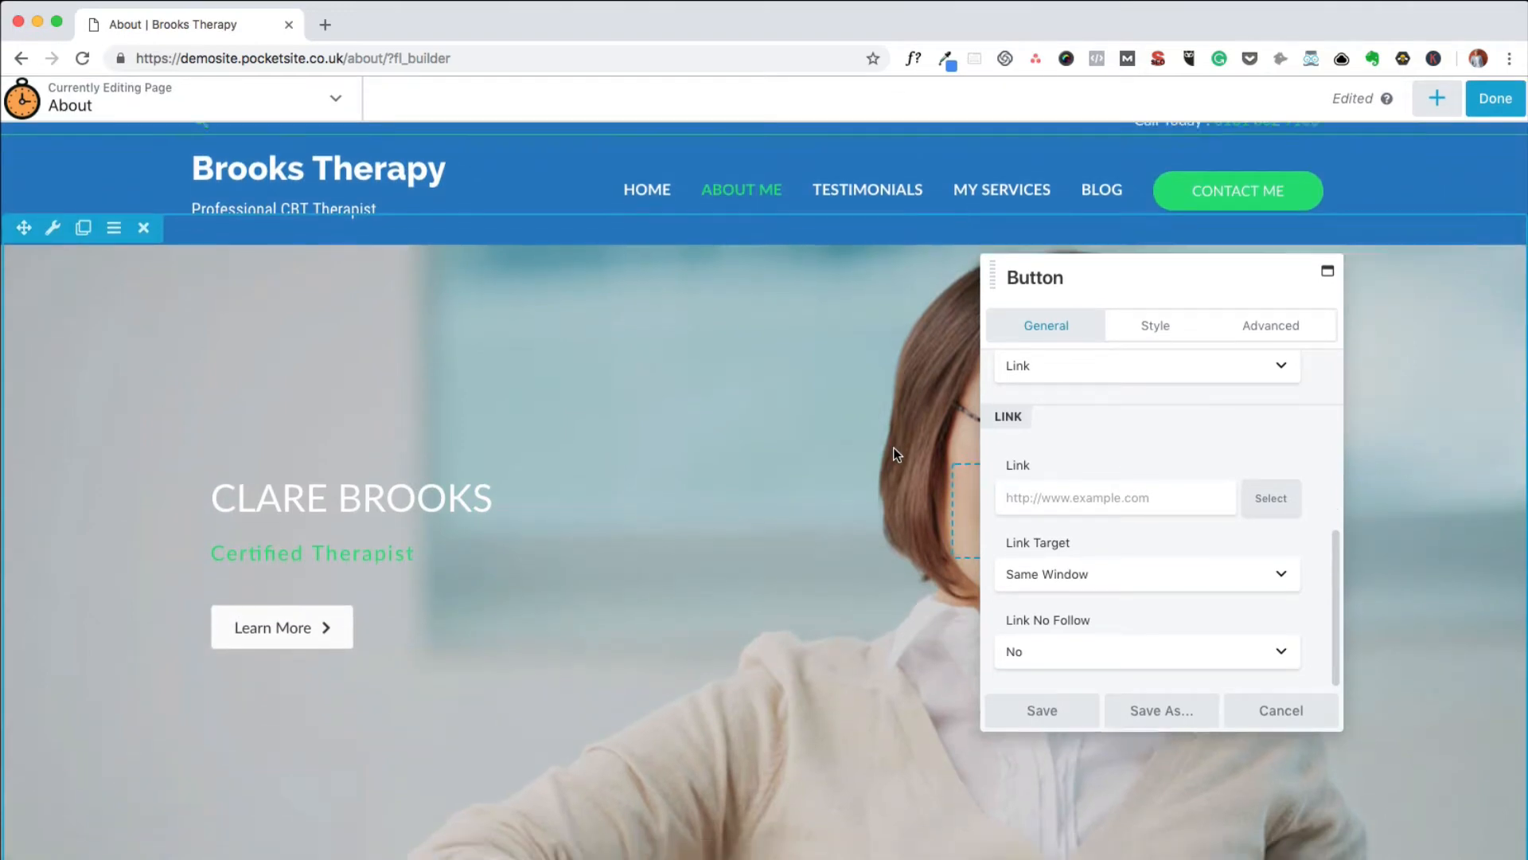
pyautogui.click(1045, 495)
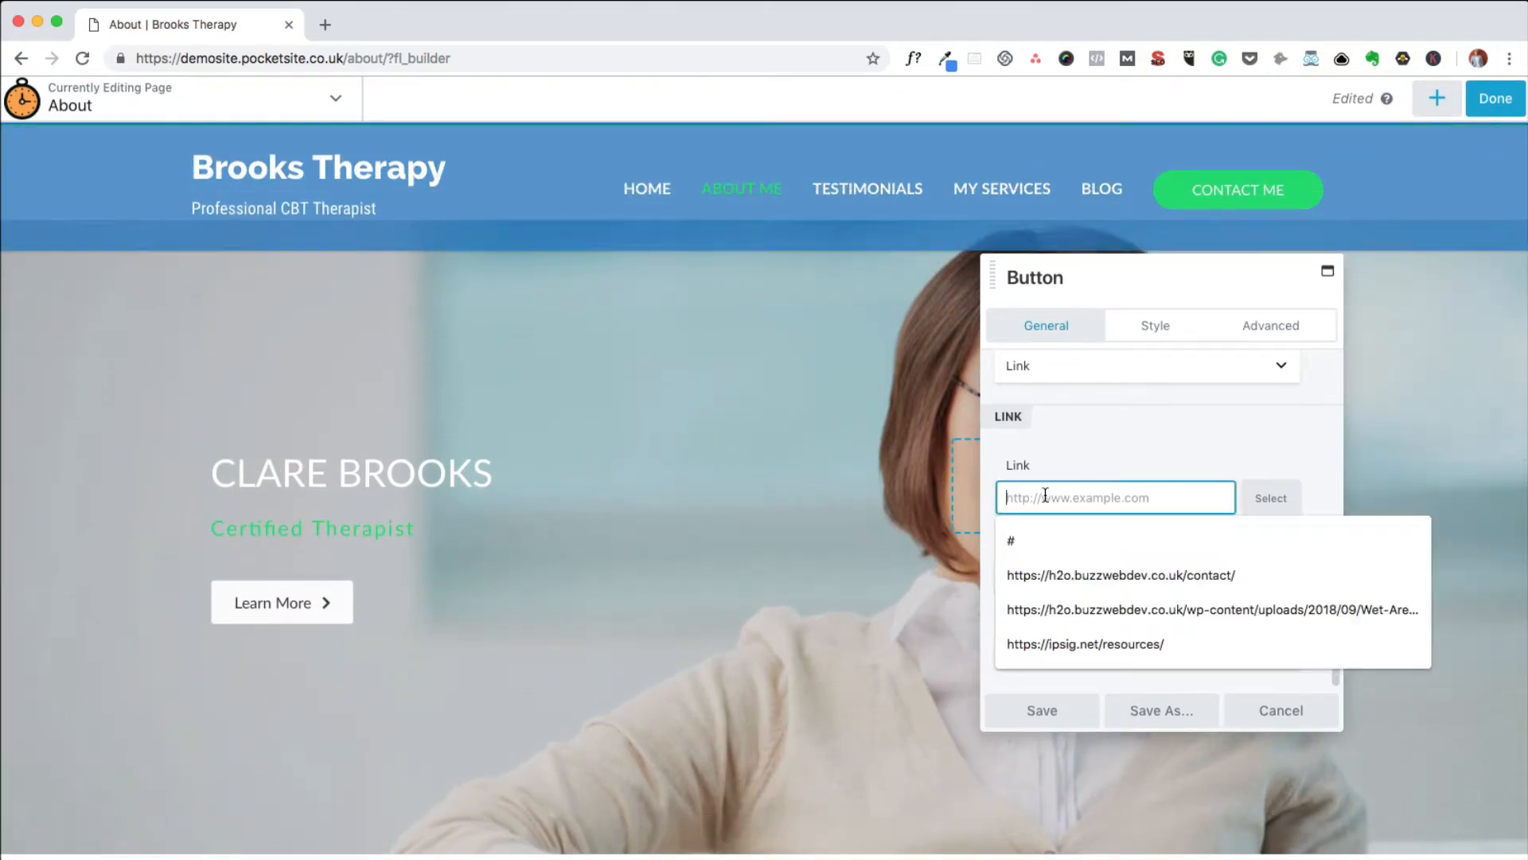
pyautogui.click(1272, 501)
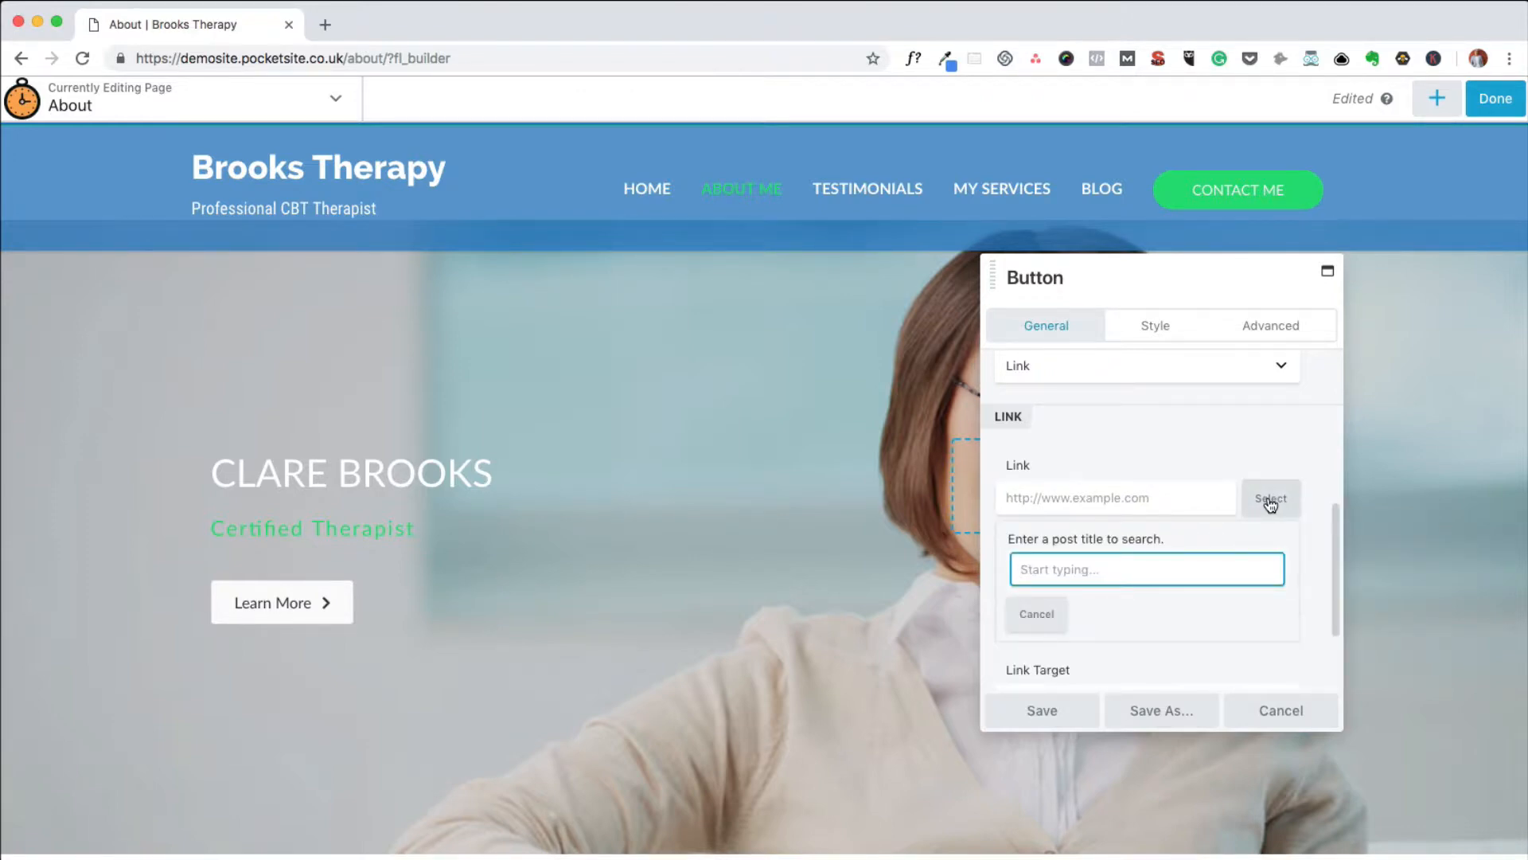
# Try to find a page titled "Get In Touch" for the button's link, and clear the search text
pyautogui.write('Get In Touch')
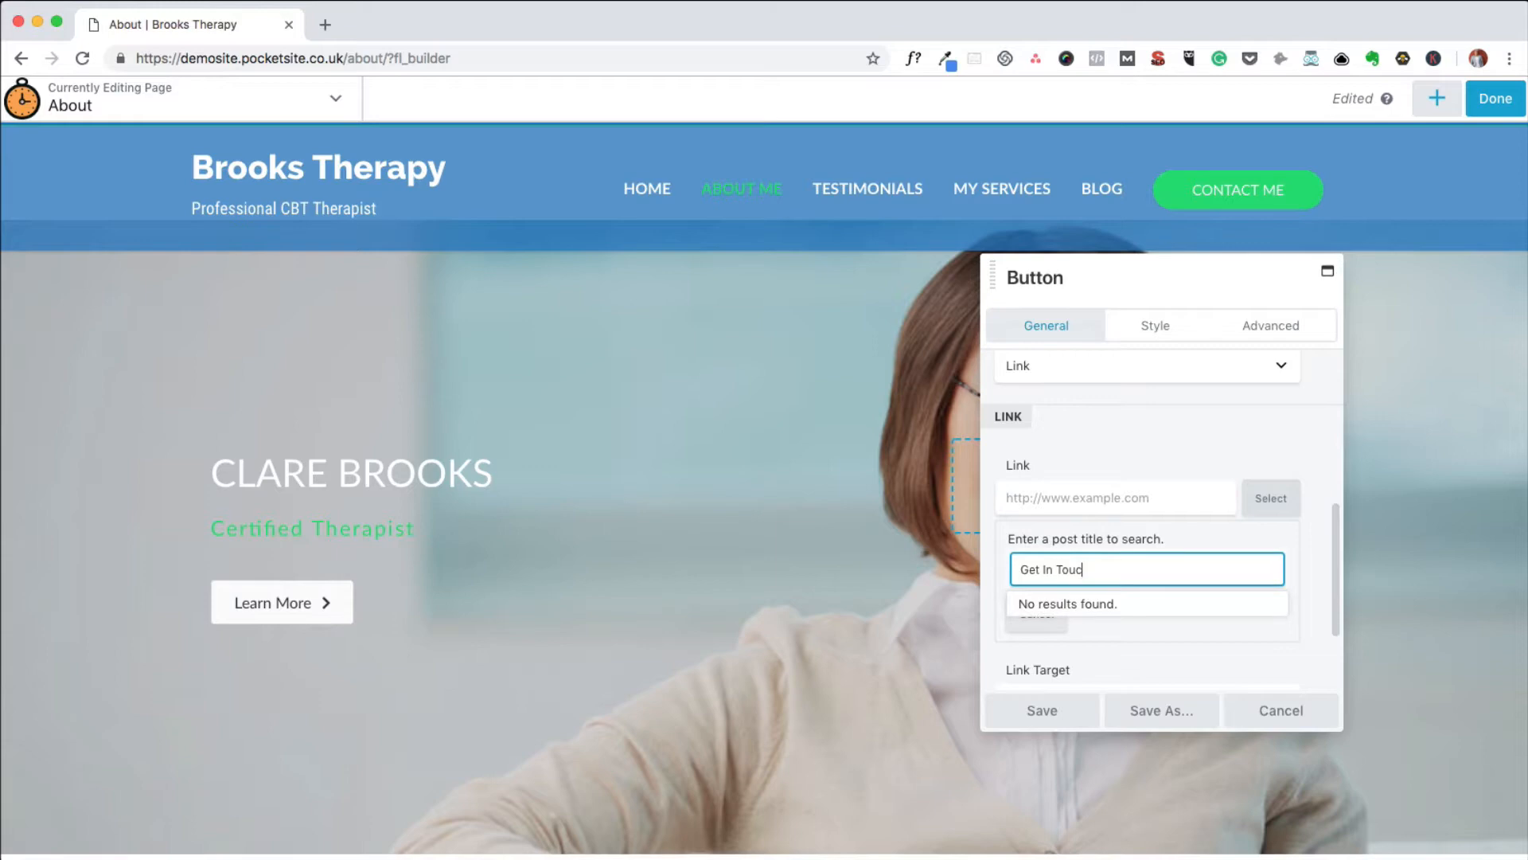
pyautogui.press('BackSpace')
pyautogui.press('BackSpace')
pyautogui.press('BackSpace')
pyautogui.press('BackSpace')
pyautogui.press('BackSpace')
pyautogui.press('BackSpace')
pyautogui.press('BackSpace')
pyautogui.press('BackSpace')
pyautogui.press('BackSpace')
pyautogui.press('BackSpace')
pyautogui.press('BackSpace')
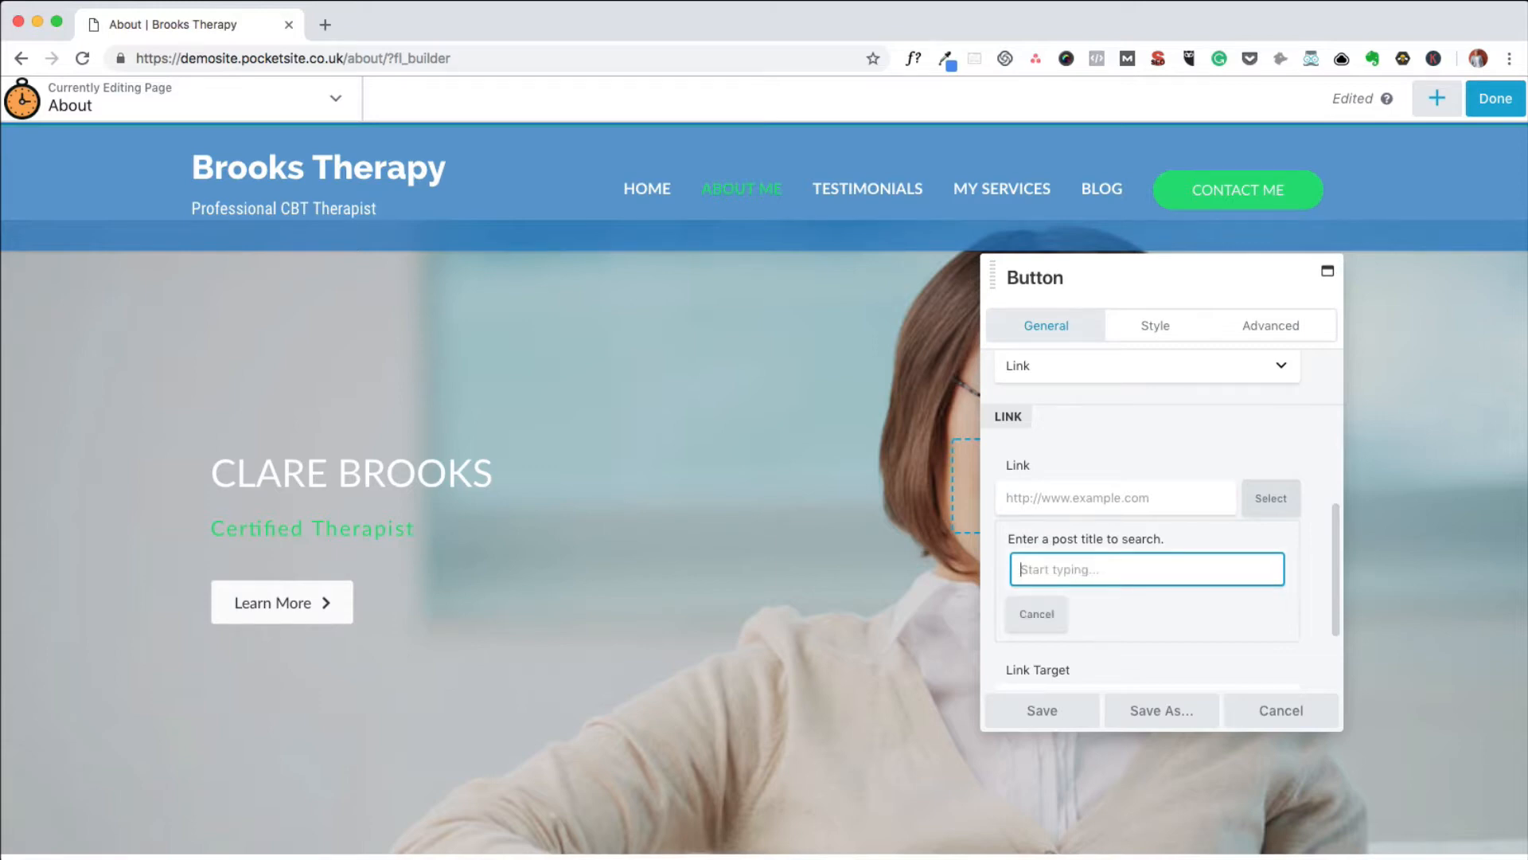
# Search for "Contact Me" and link the Learn More button to that page
pyautogui.write('Contact Me')
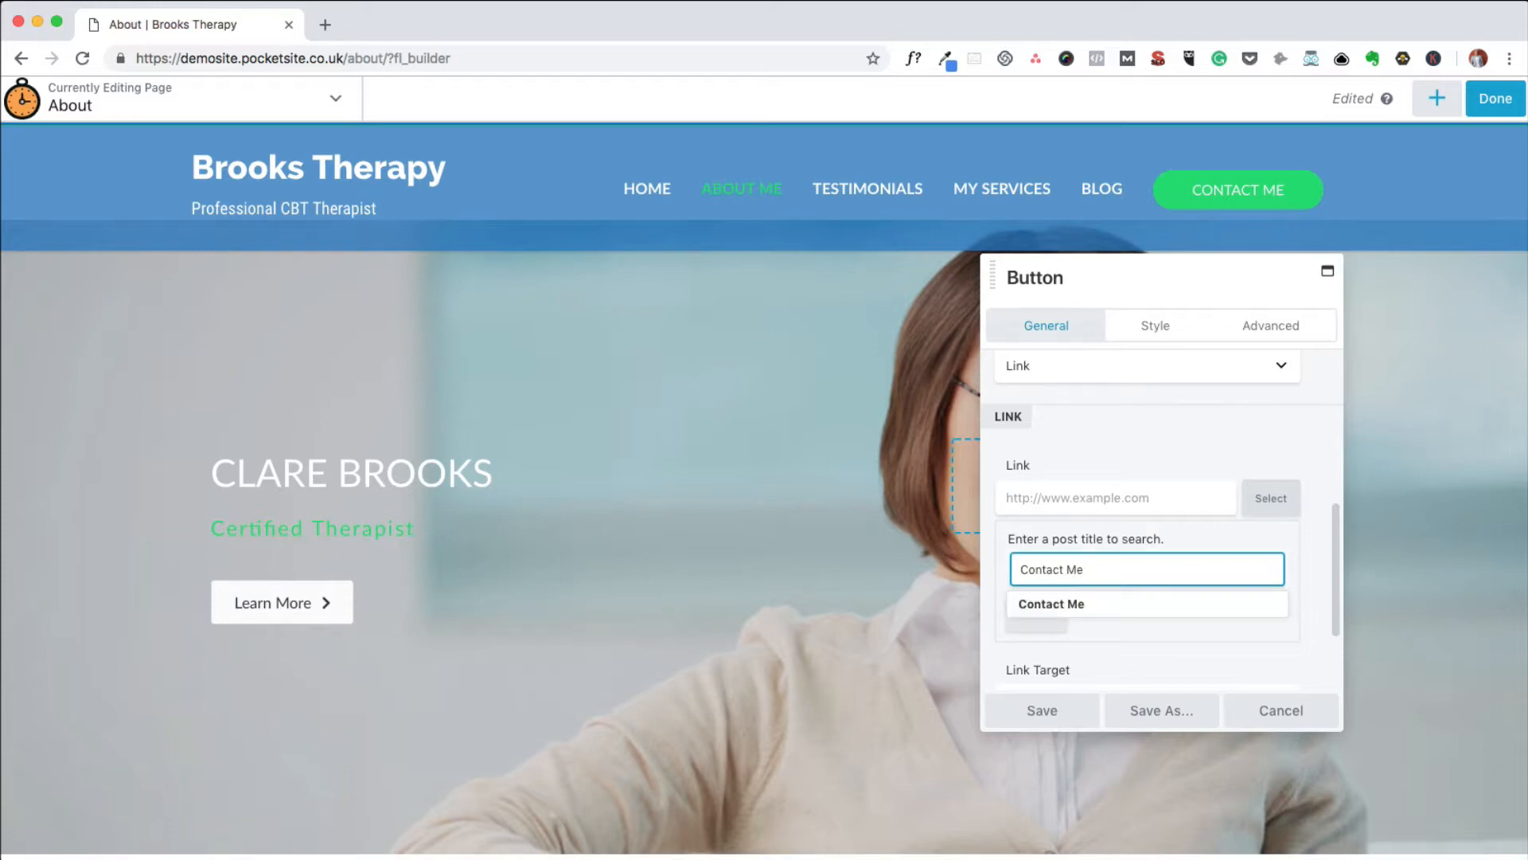
pyautogui.click(1084, 605)
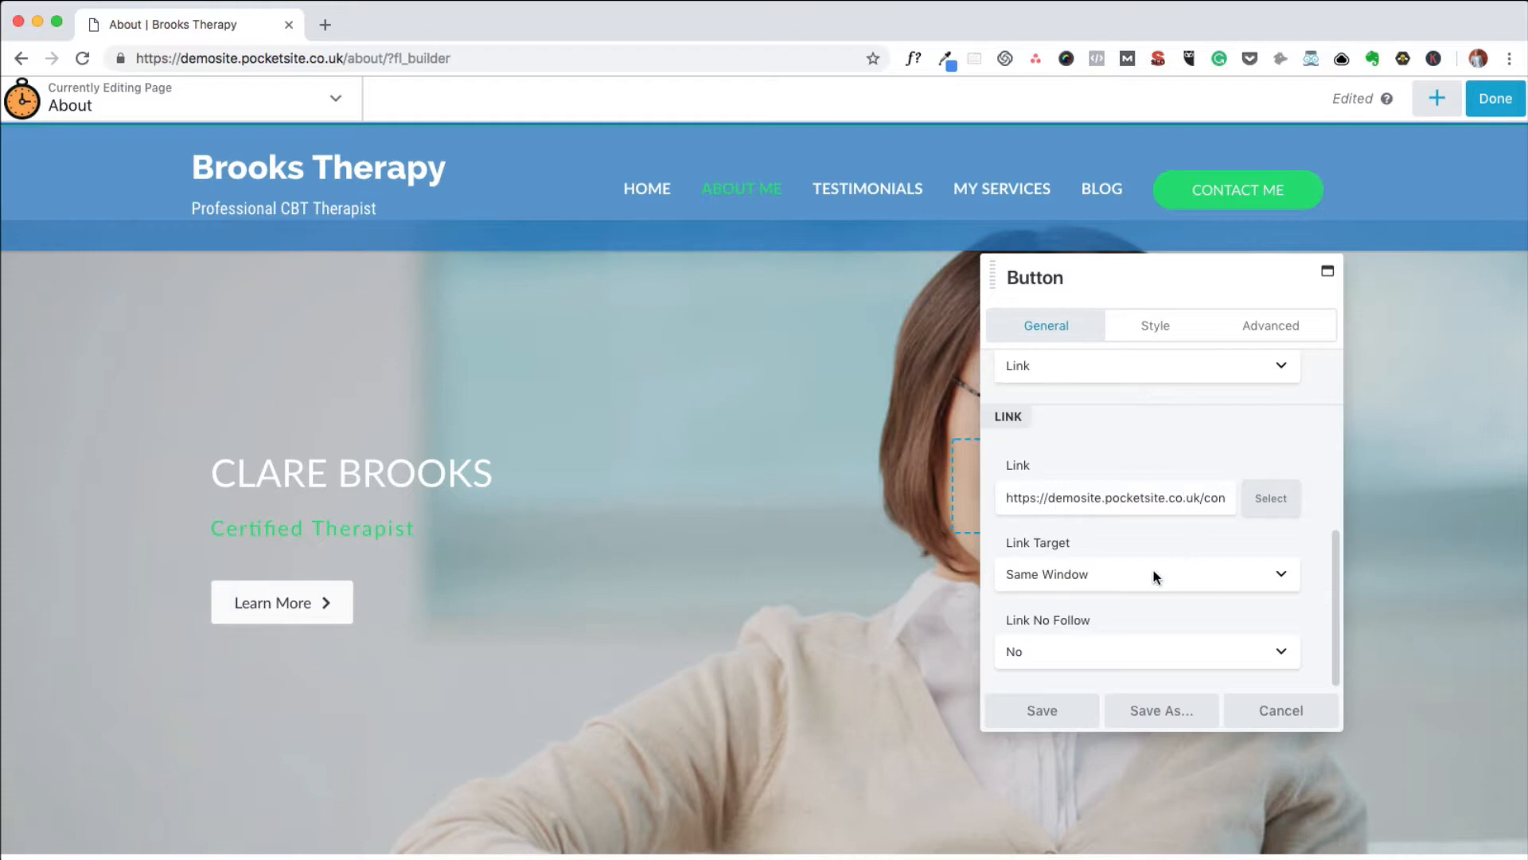
# Set the Learn More button's background colour to bright green #58e800
pyautogui.click(1155, 333)
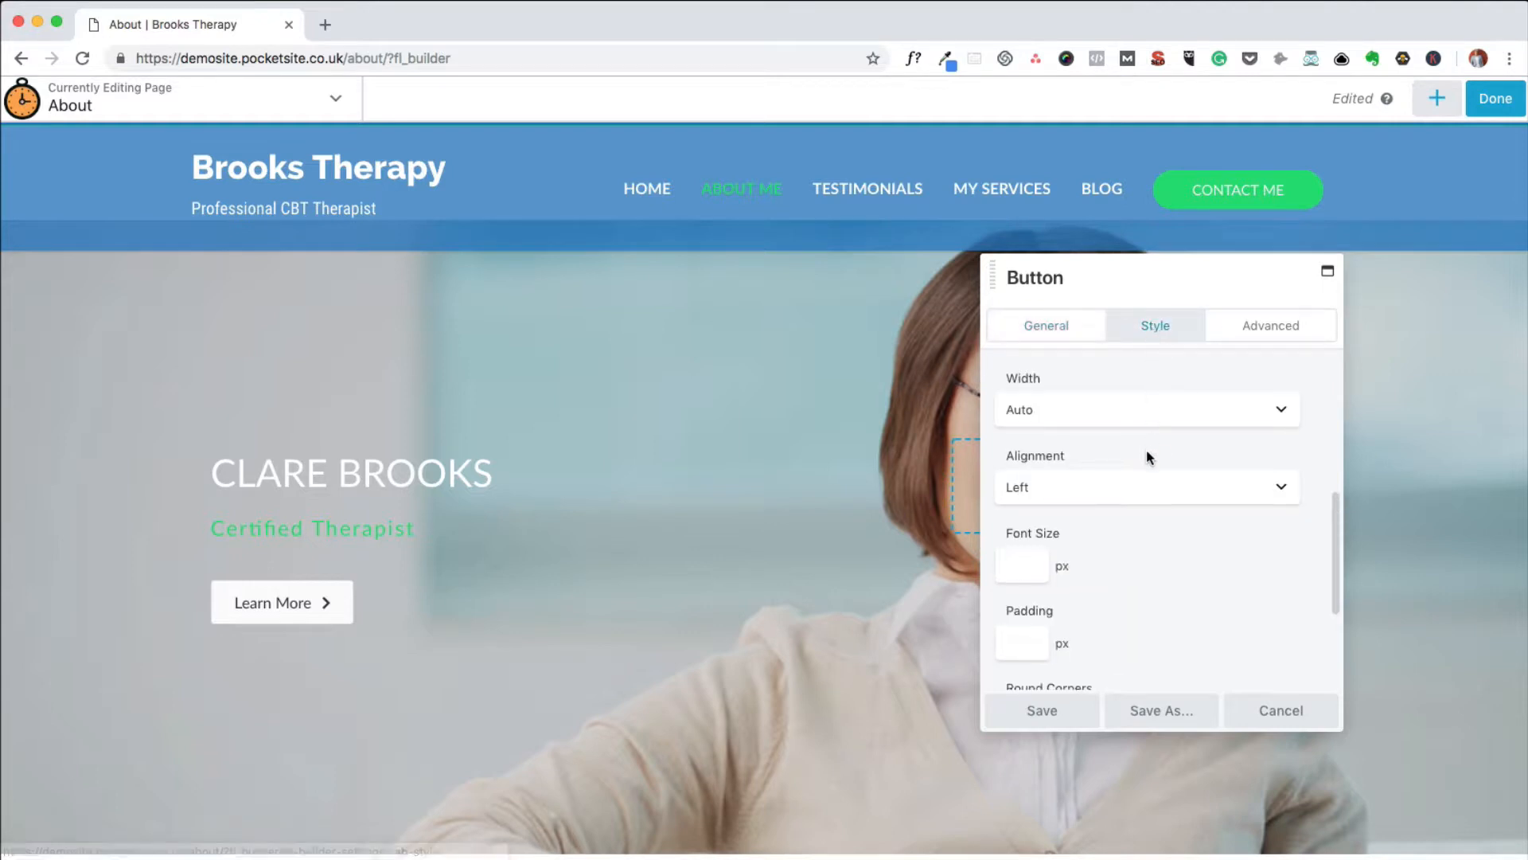
pyautogui.scroll(-1, 1147, 449)
pyautogui.scroll(-3, 1147, 452)
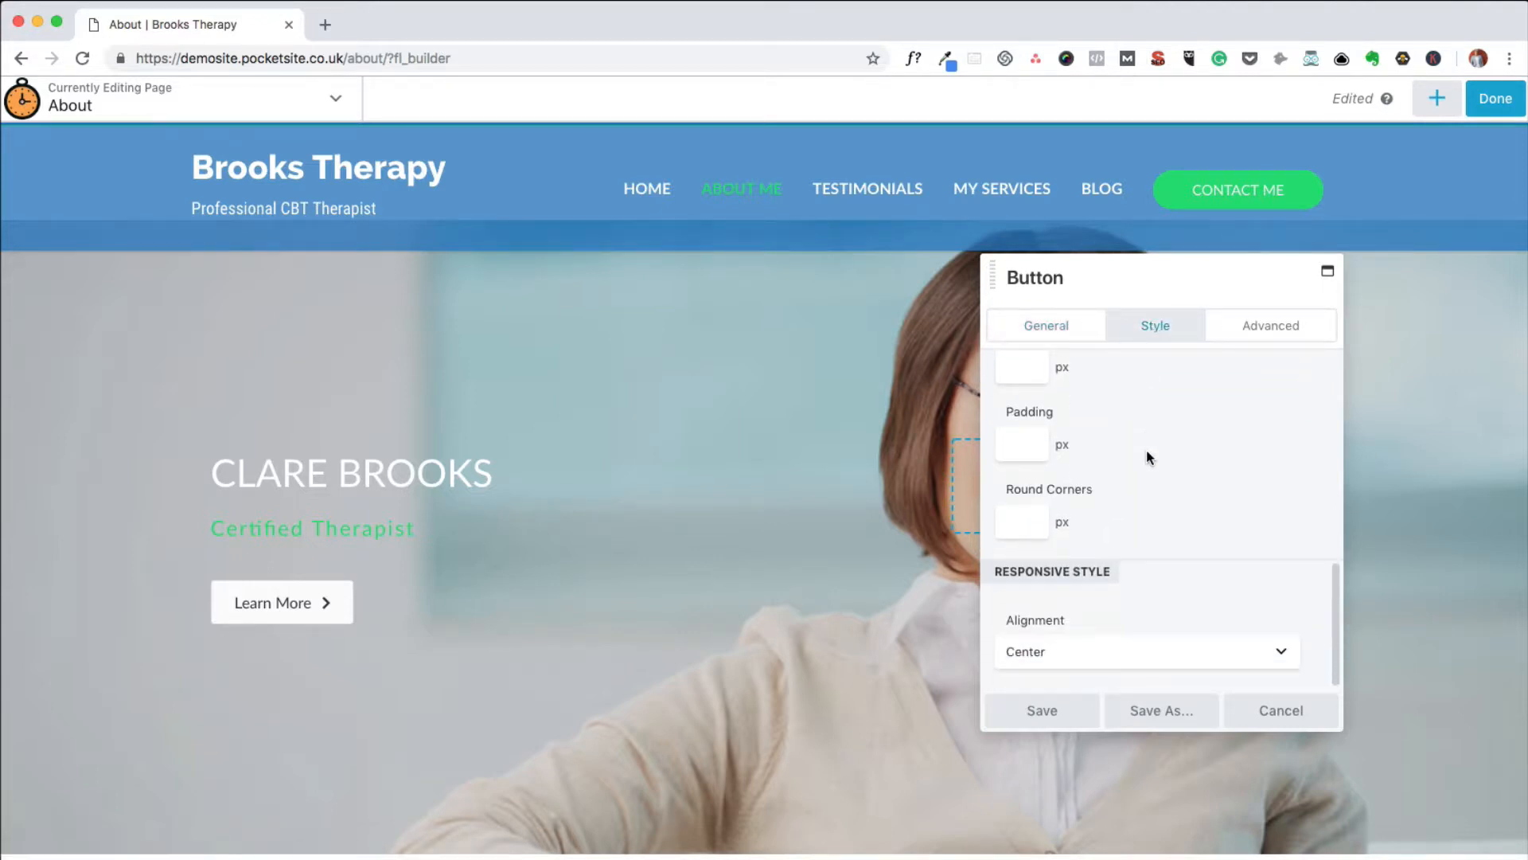
pyautogui.scroll(5, 1147, 452)
pyautogui.scroll(3, 1147, 454)
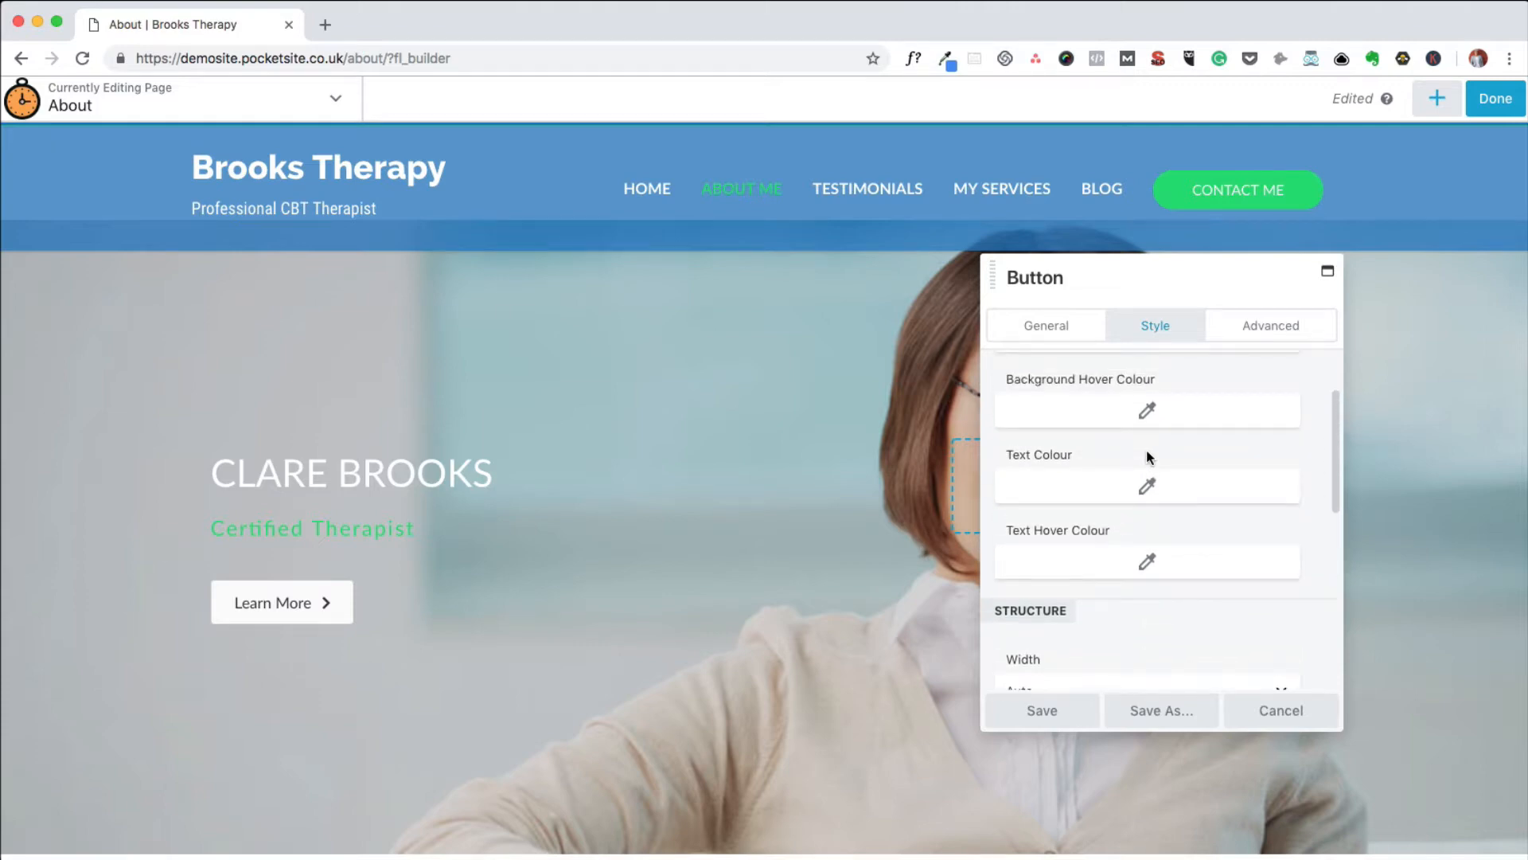
pyautogui.scroll(1, 1148, 457)
pyautogui.scroll(1, 1148, 454)
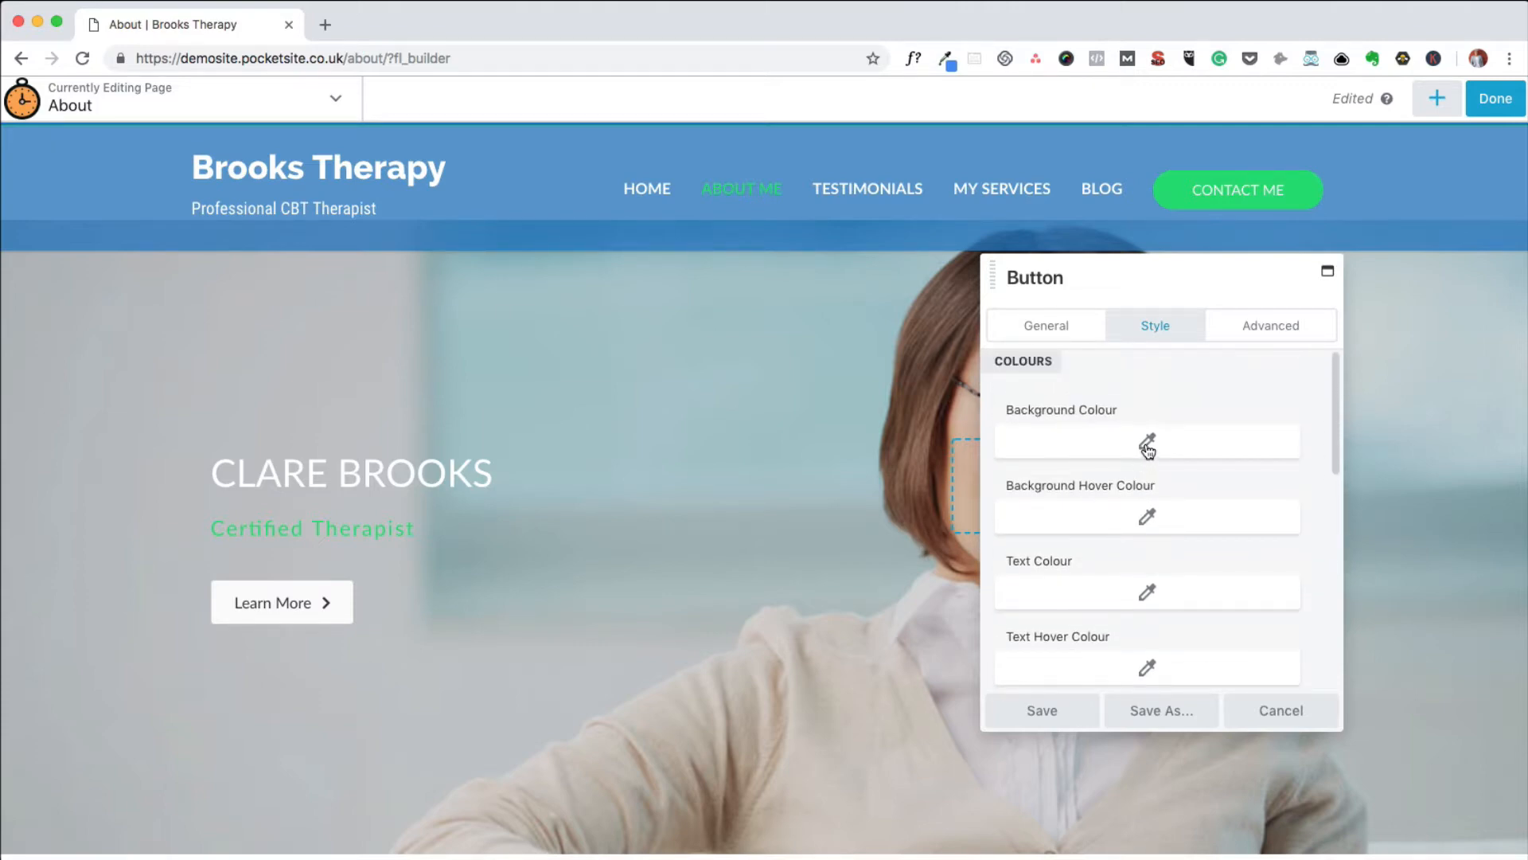
pyautogui.click(1147, 450)
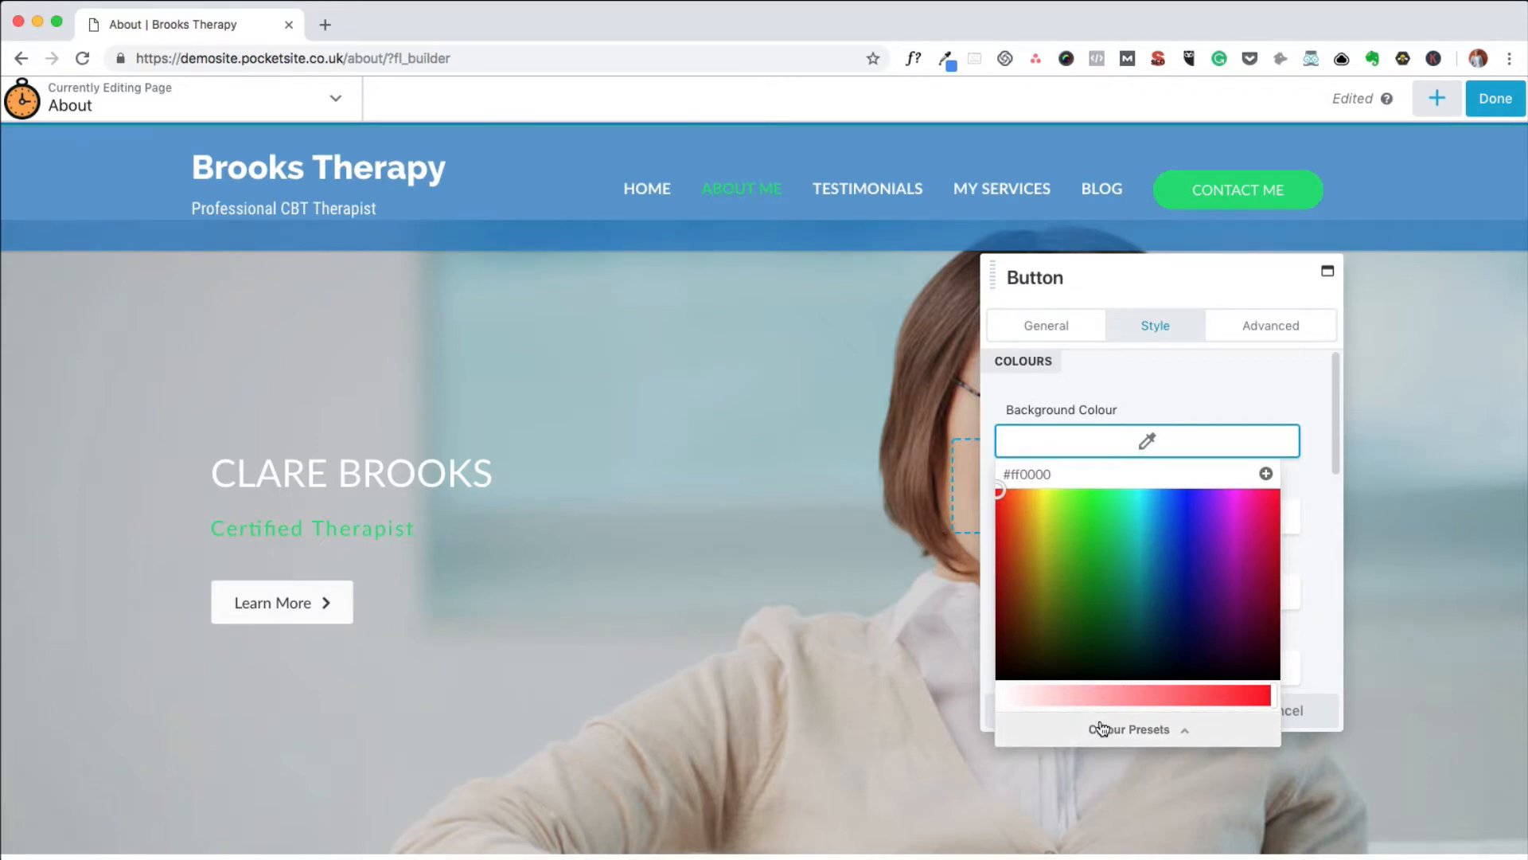
pyautogui.moveTo(1016, 526)
pyautogui.mouseDown()
pyautogui.moveTo(1054, 504)
pyautogui.moveTo(1097, 518)
pyautogui.moveTo(1080, 508)
pyautogui.mouseUp()
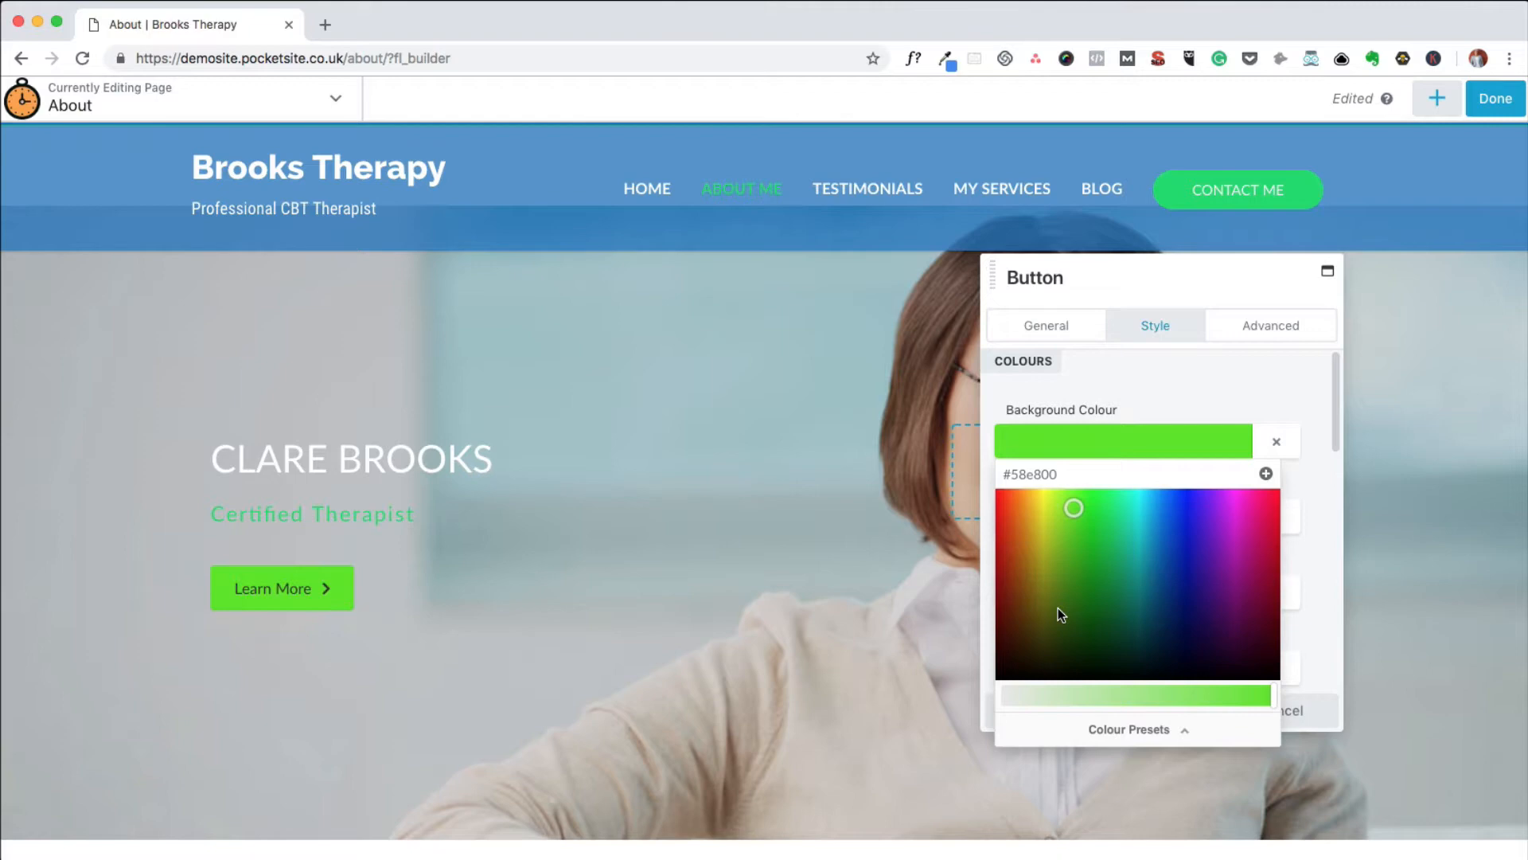
# Change the Learn More button's background colour to the saved green preset #05dc6a
pyautogui.click(1126, 731)
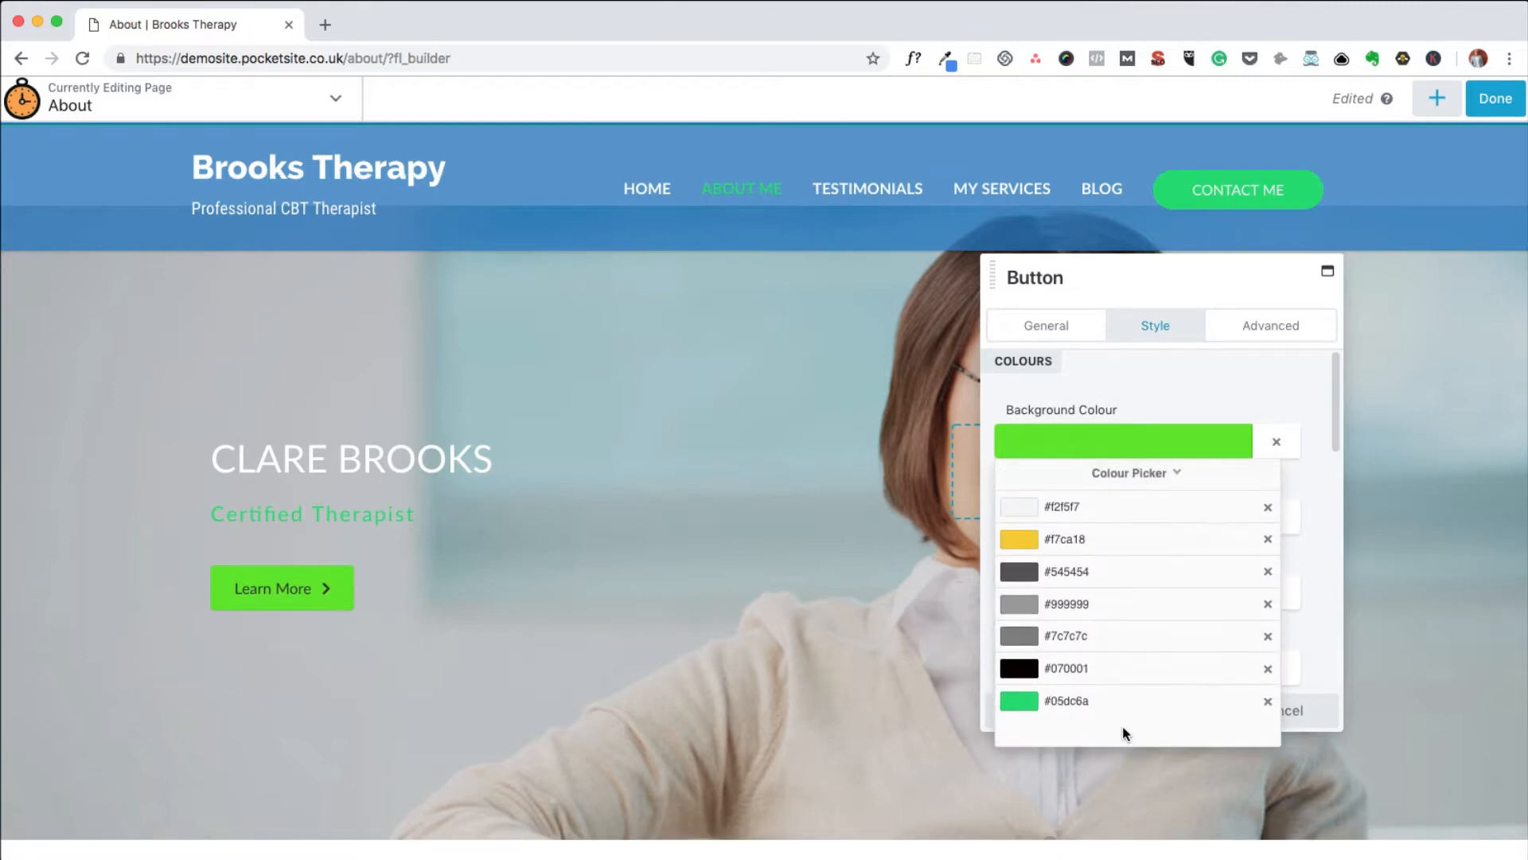
pyautogui.click(1022, 703)
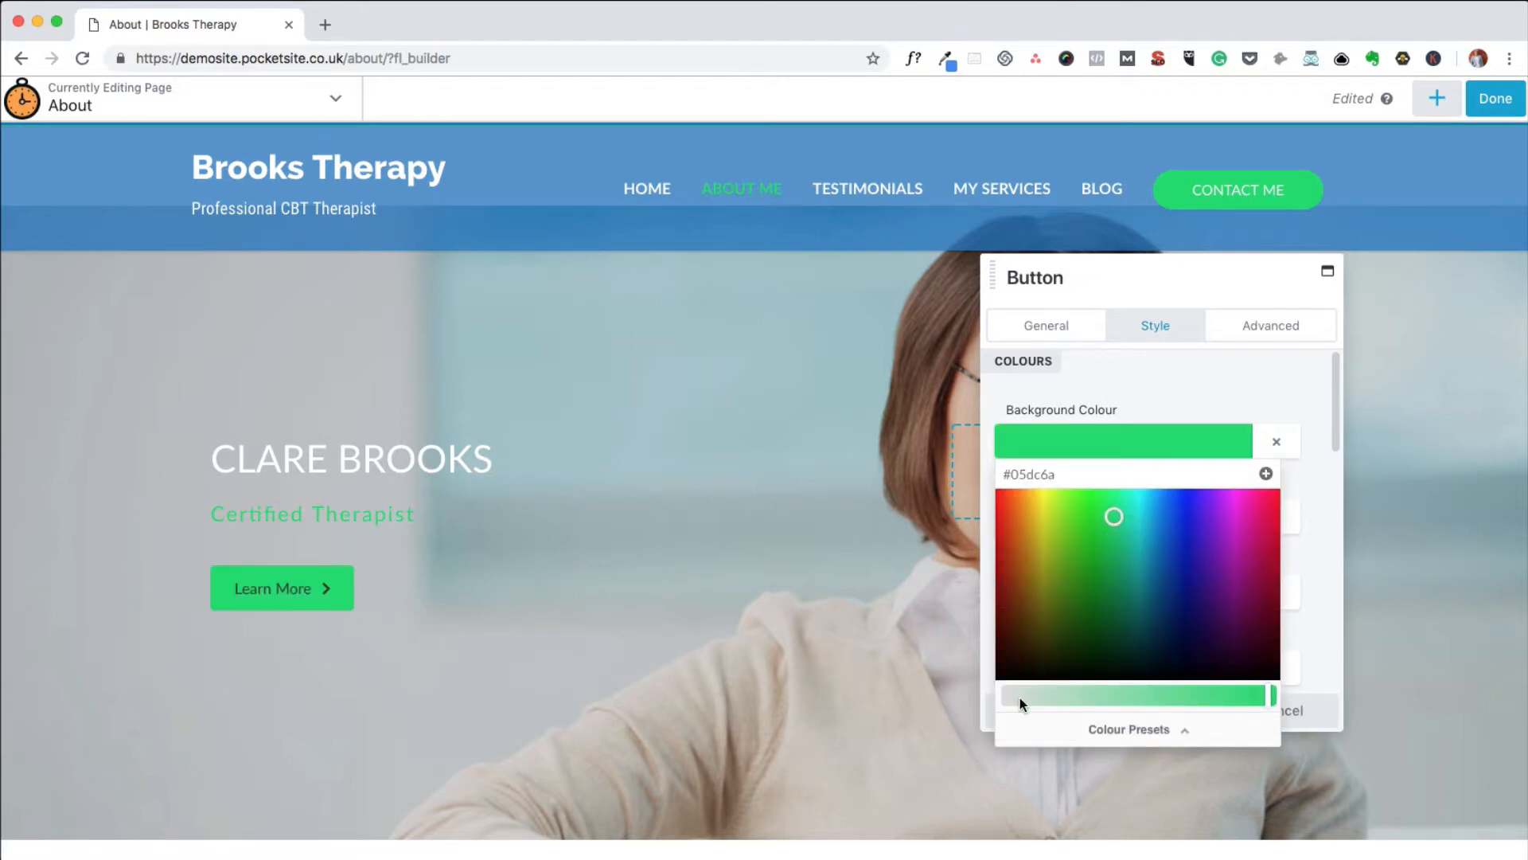
pyautogui.click(1318, 470)
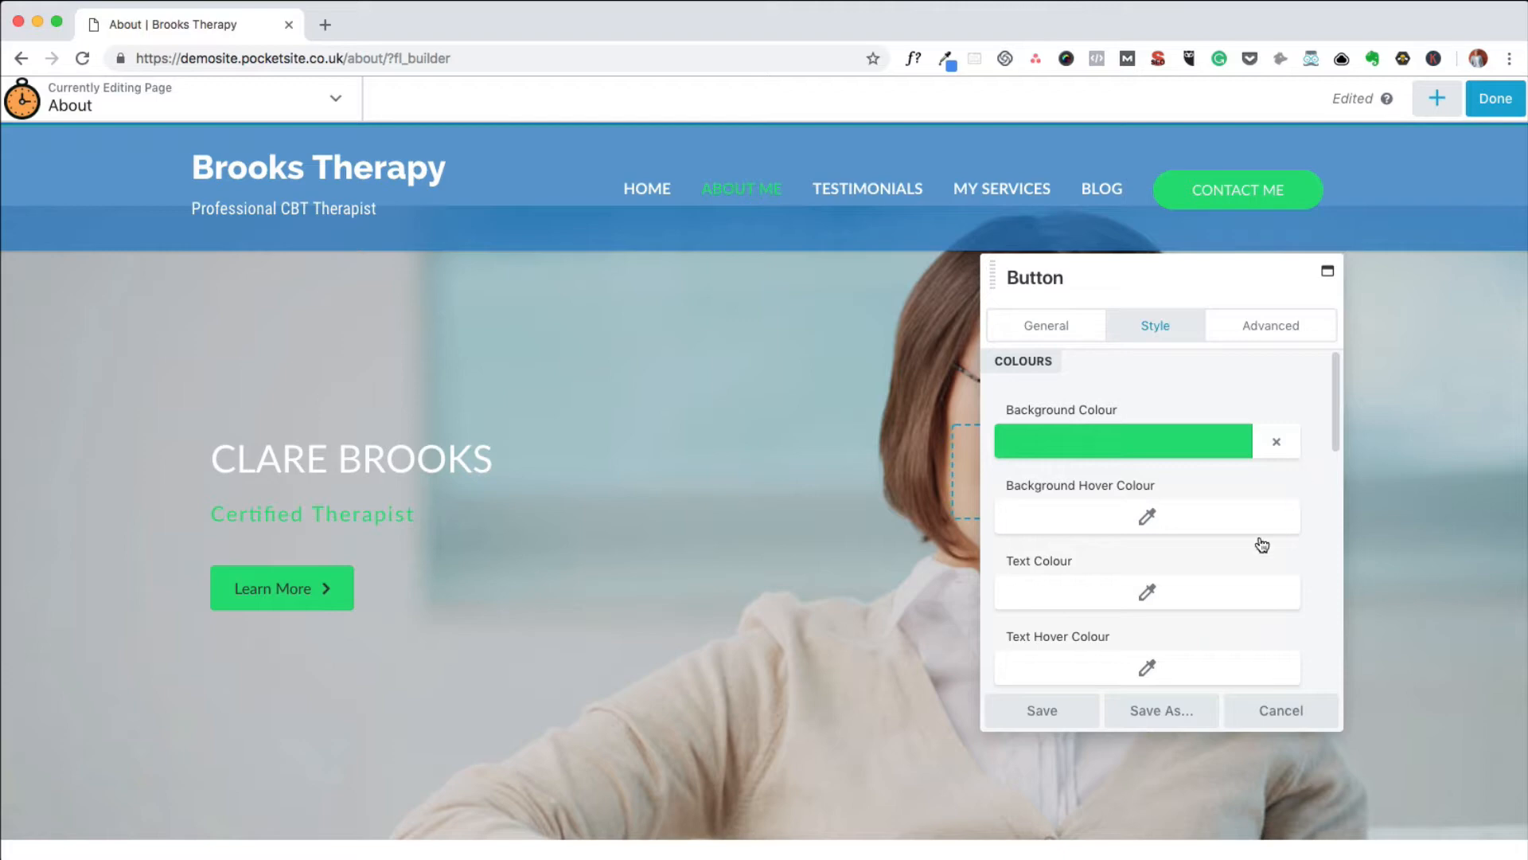
# Set the Learn More button's text colour to the light preset #f2f5f7
pyautogui.click(1147, 596)
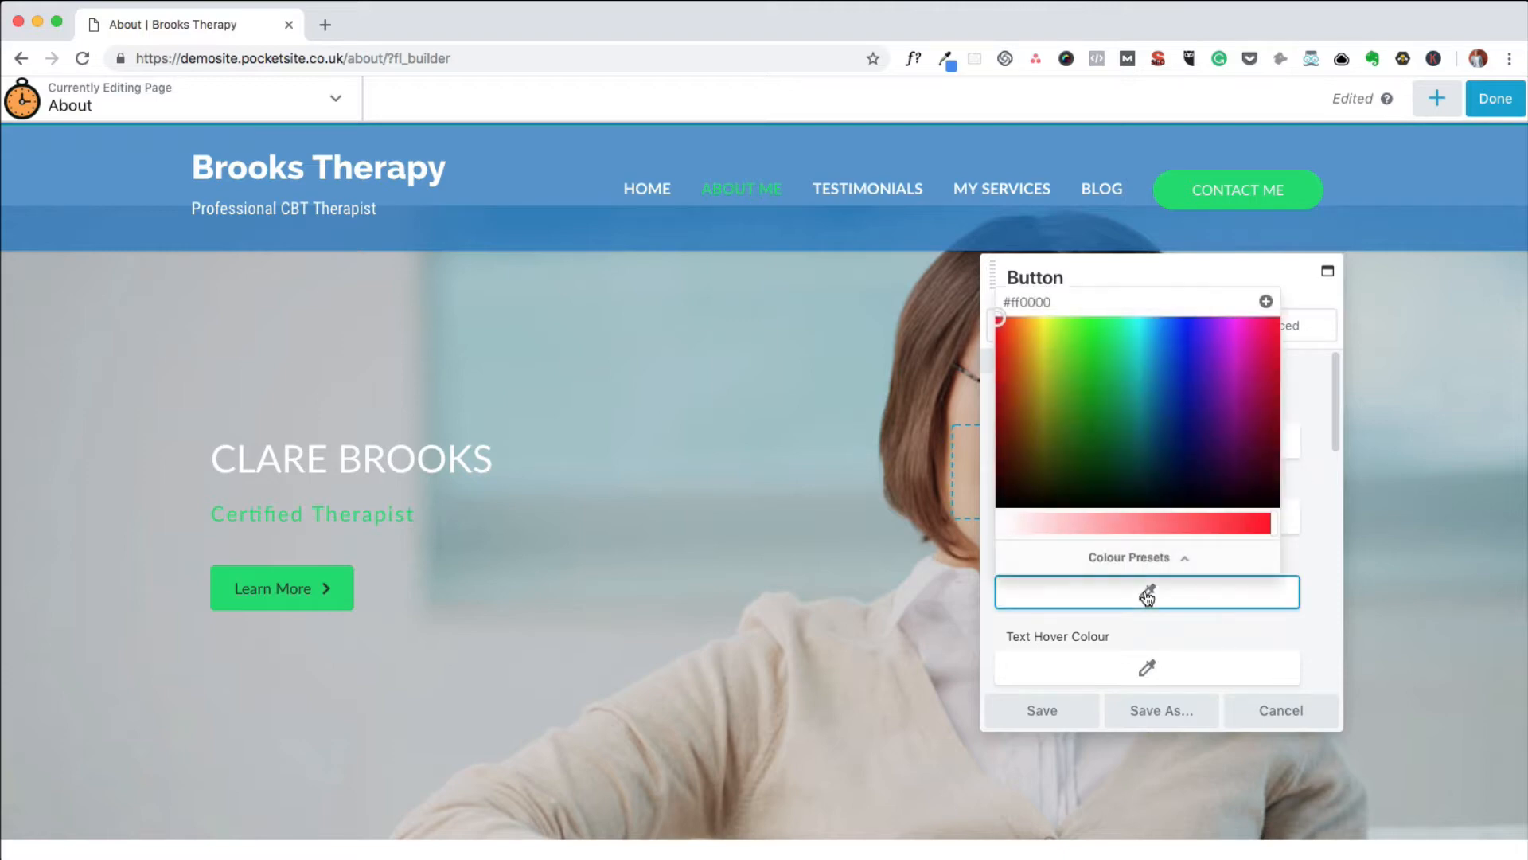
pyautogui.click(1136, 559)
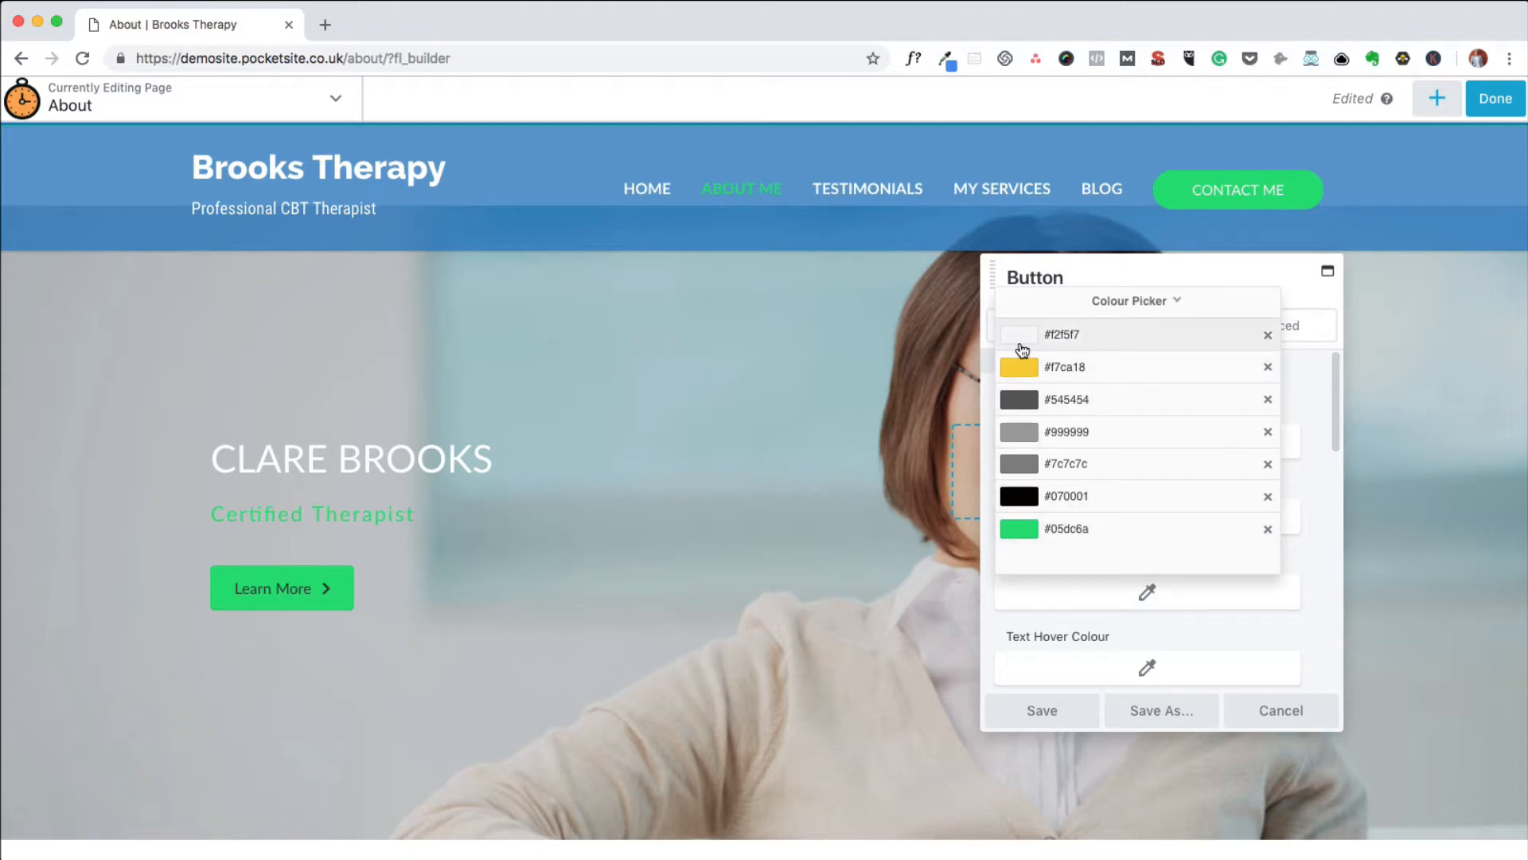
pyautogui.click(1017, 338)
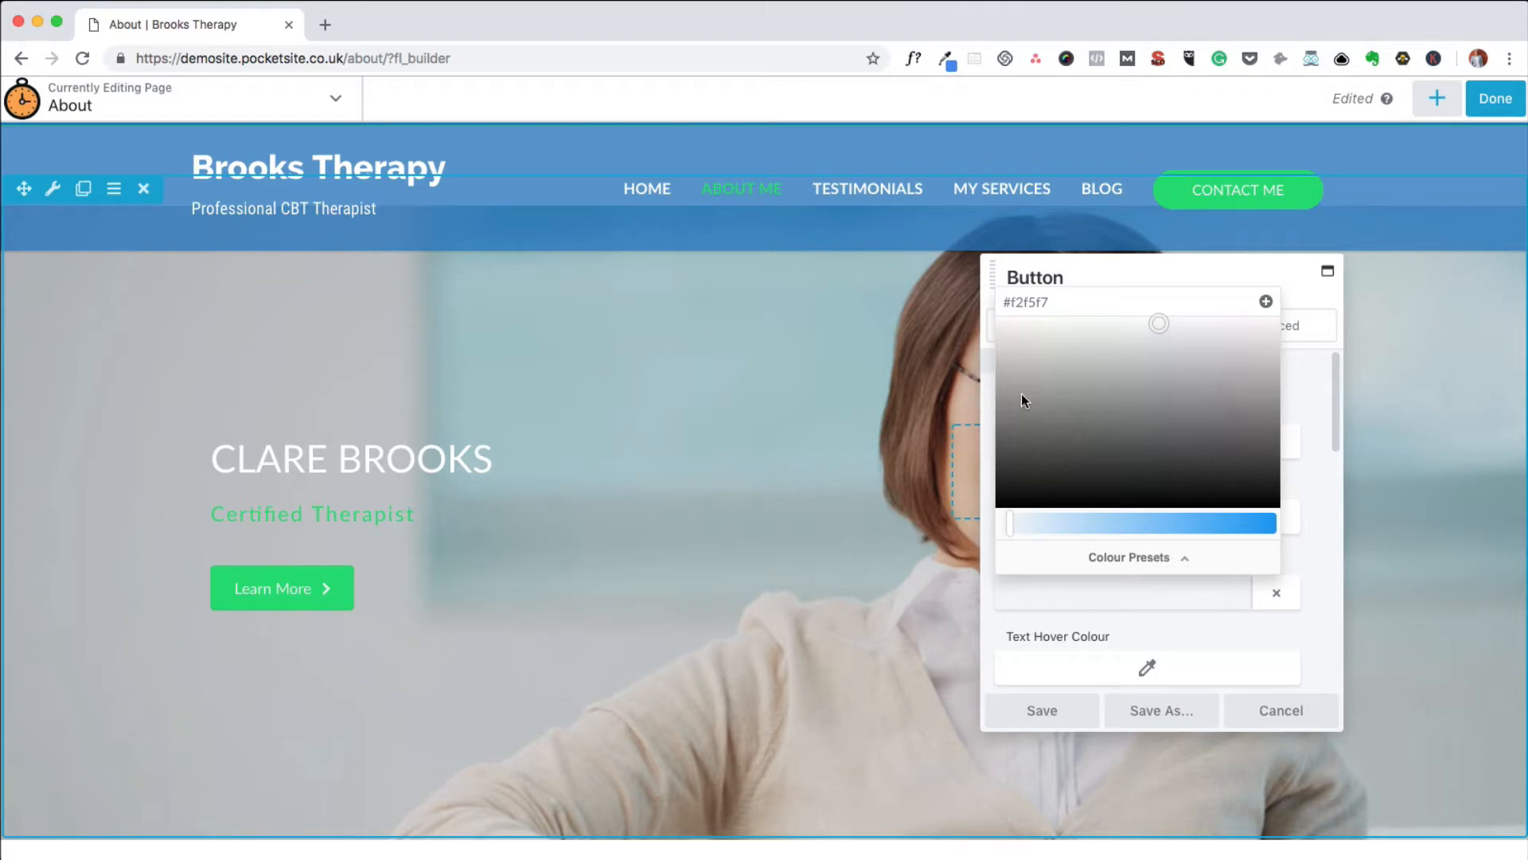
pyautogui.click(1315, 500)
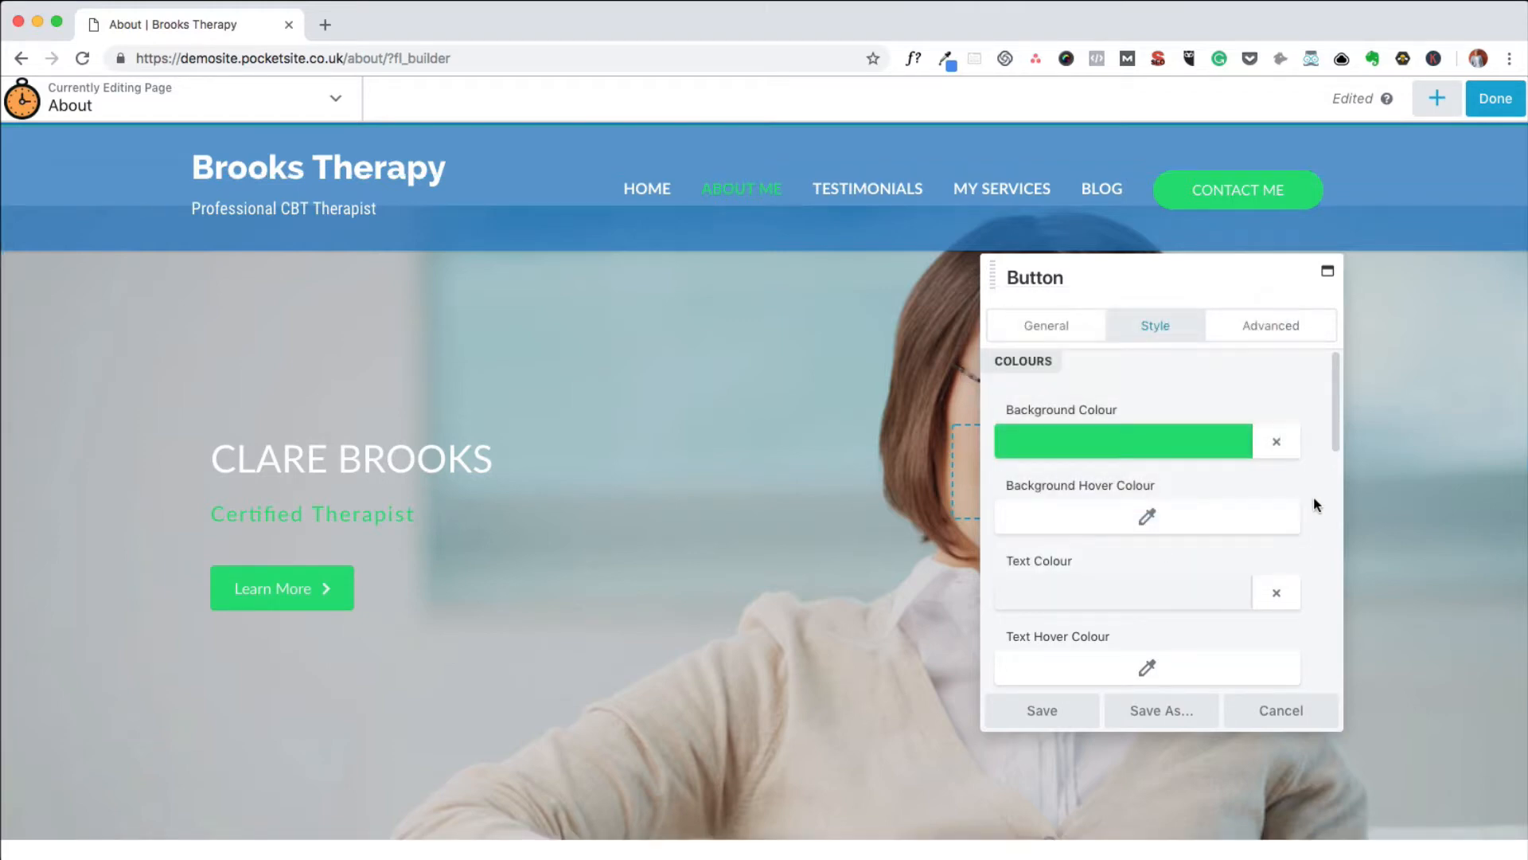
# Change the button's text to capitals, "LEARN MORE"
pyautogui.click(1041, 331)
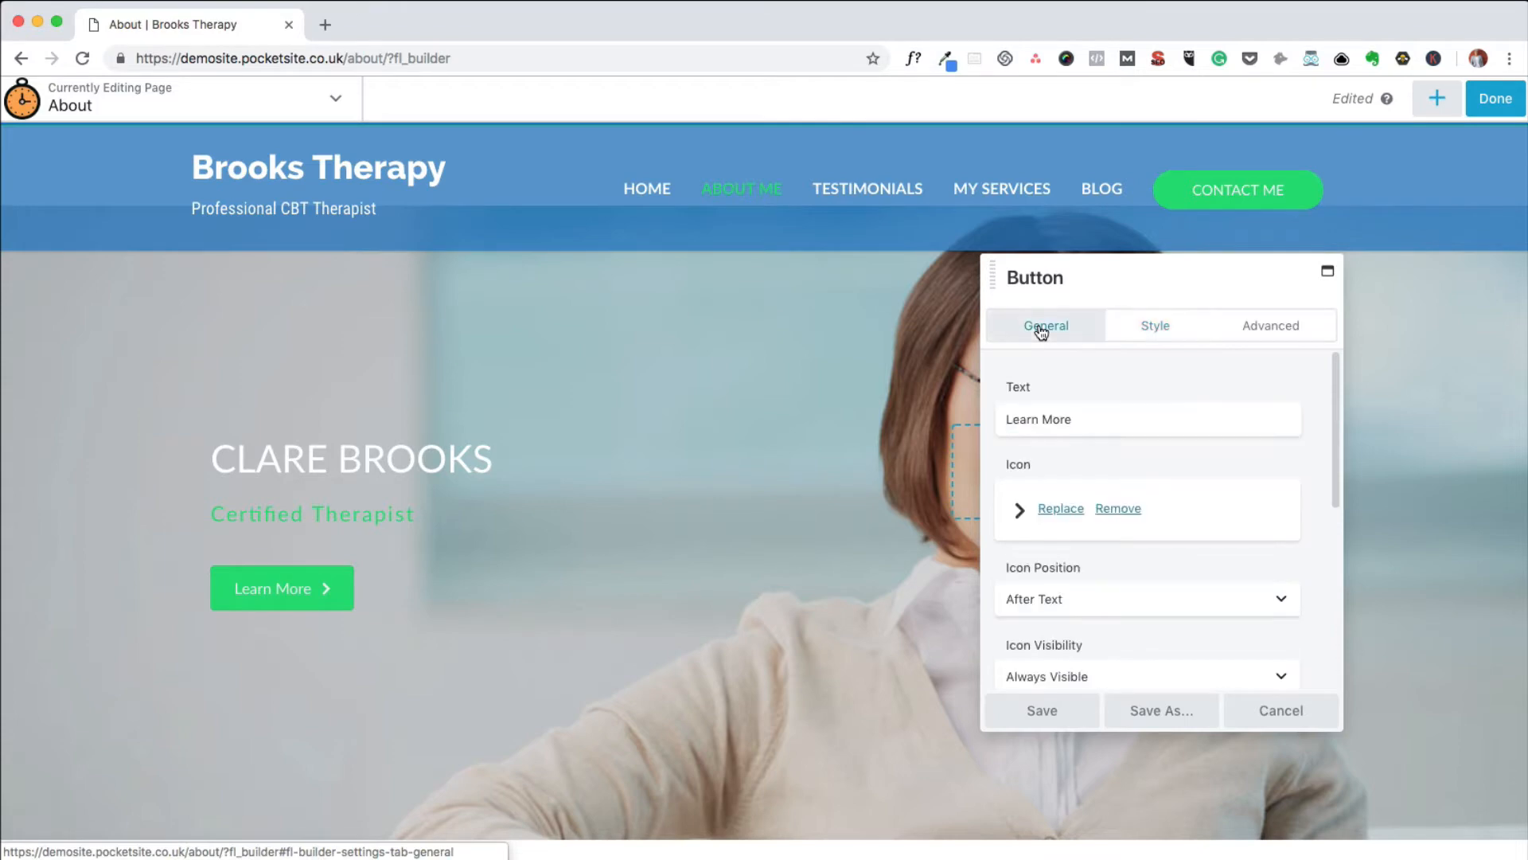
pyautogui.moveTo(1072, 419); pyautogui.dragTo(1006, 419)
pyautogui.write('LE')
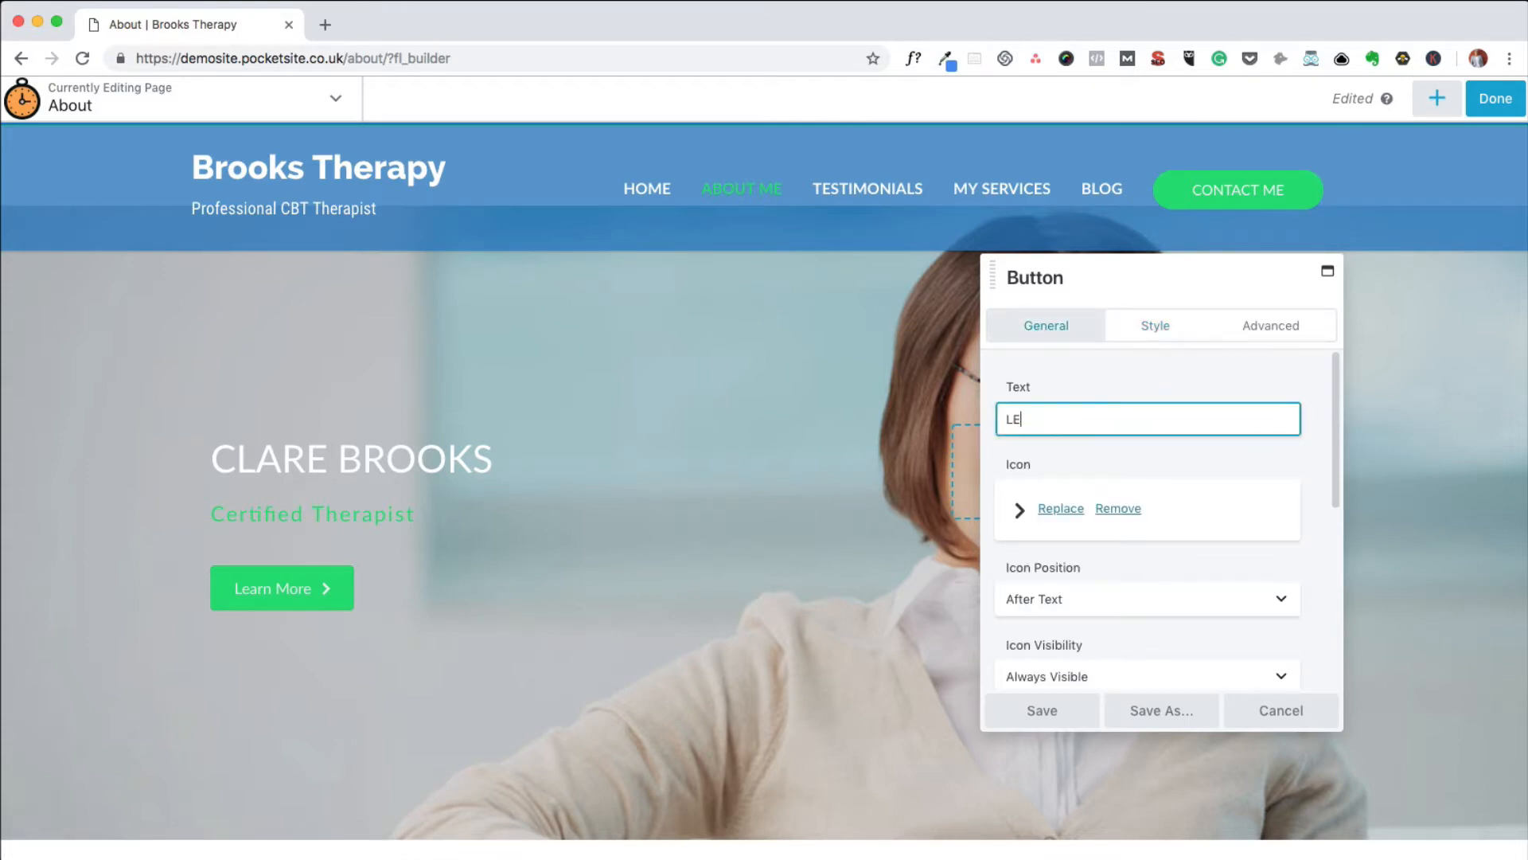
pyautogui.write('ARN M')
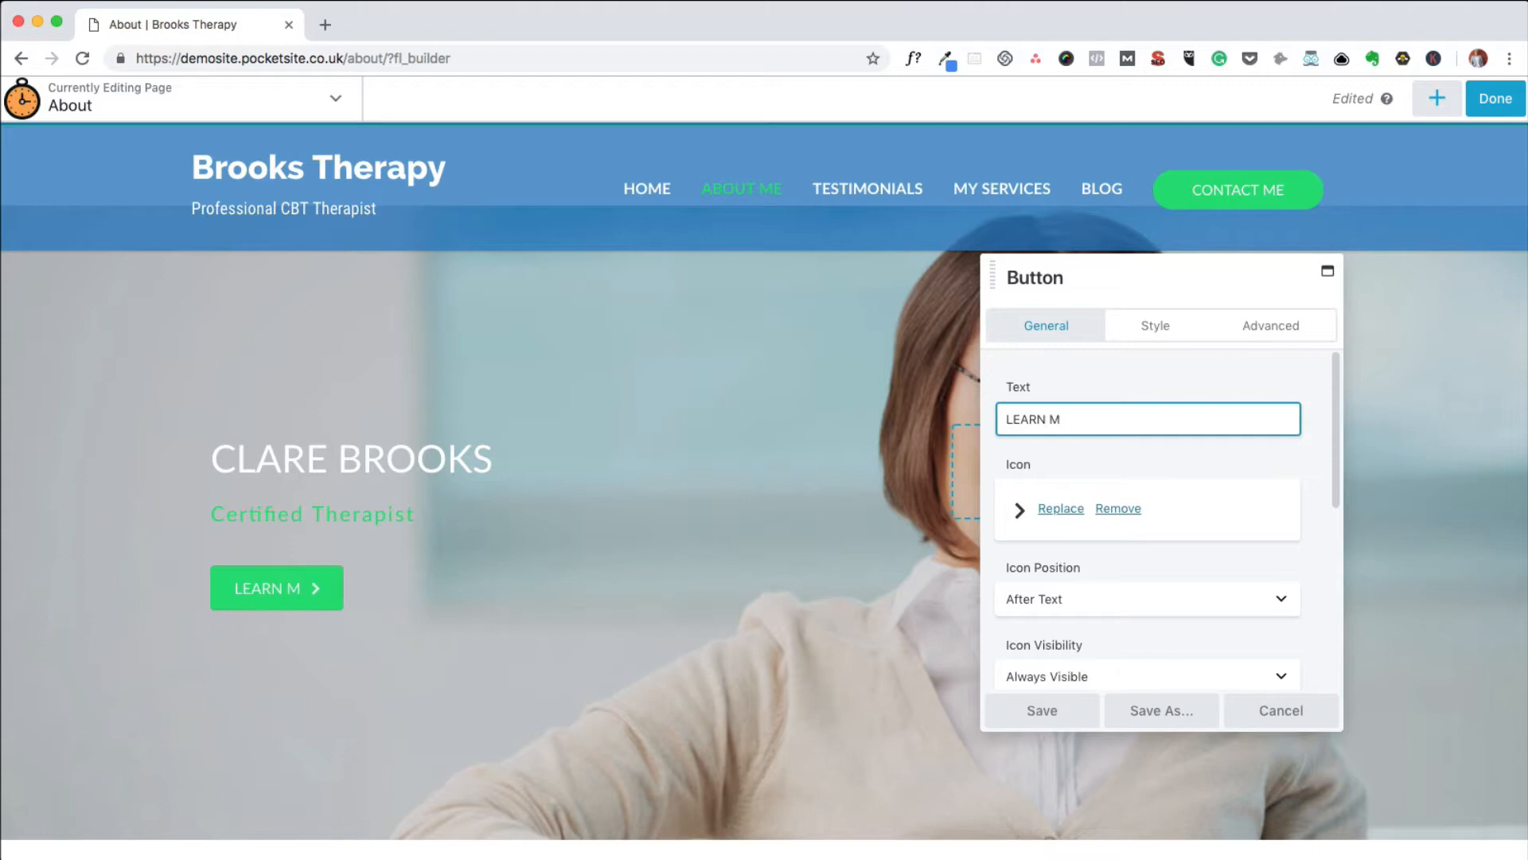
pyautogui.write('ORE')
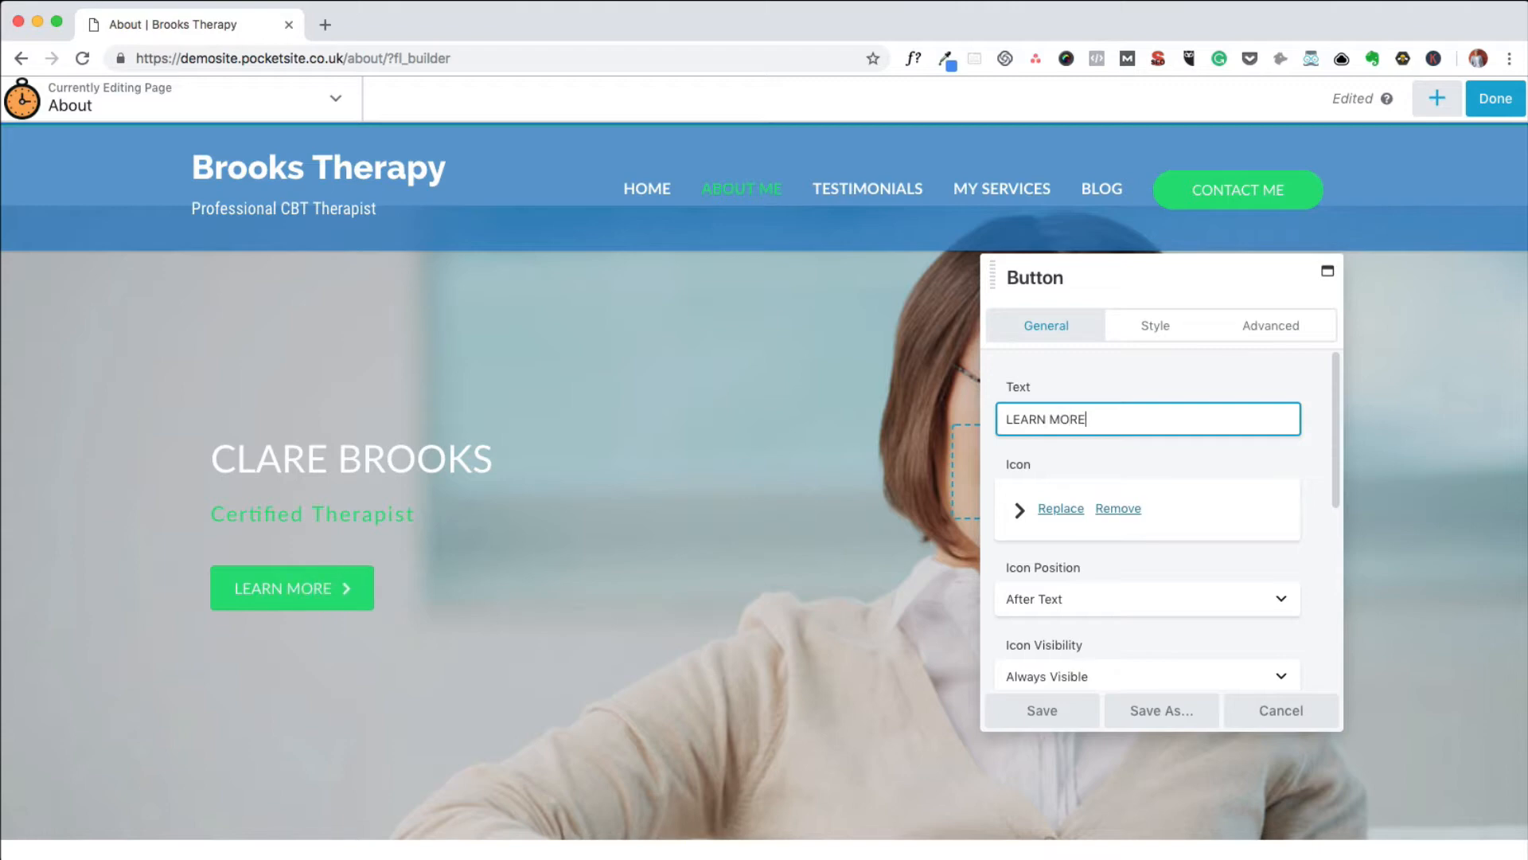
# Set the LEARN MORE button's round corners to 100 px and save the button settings
pyautogui.click(1154, 328)
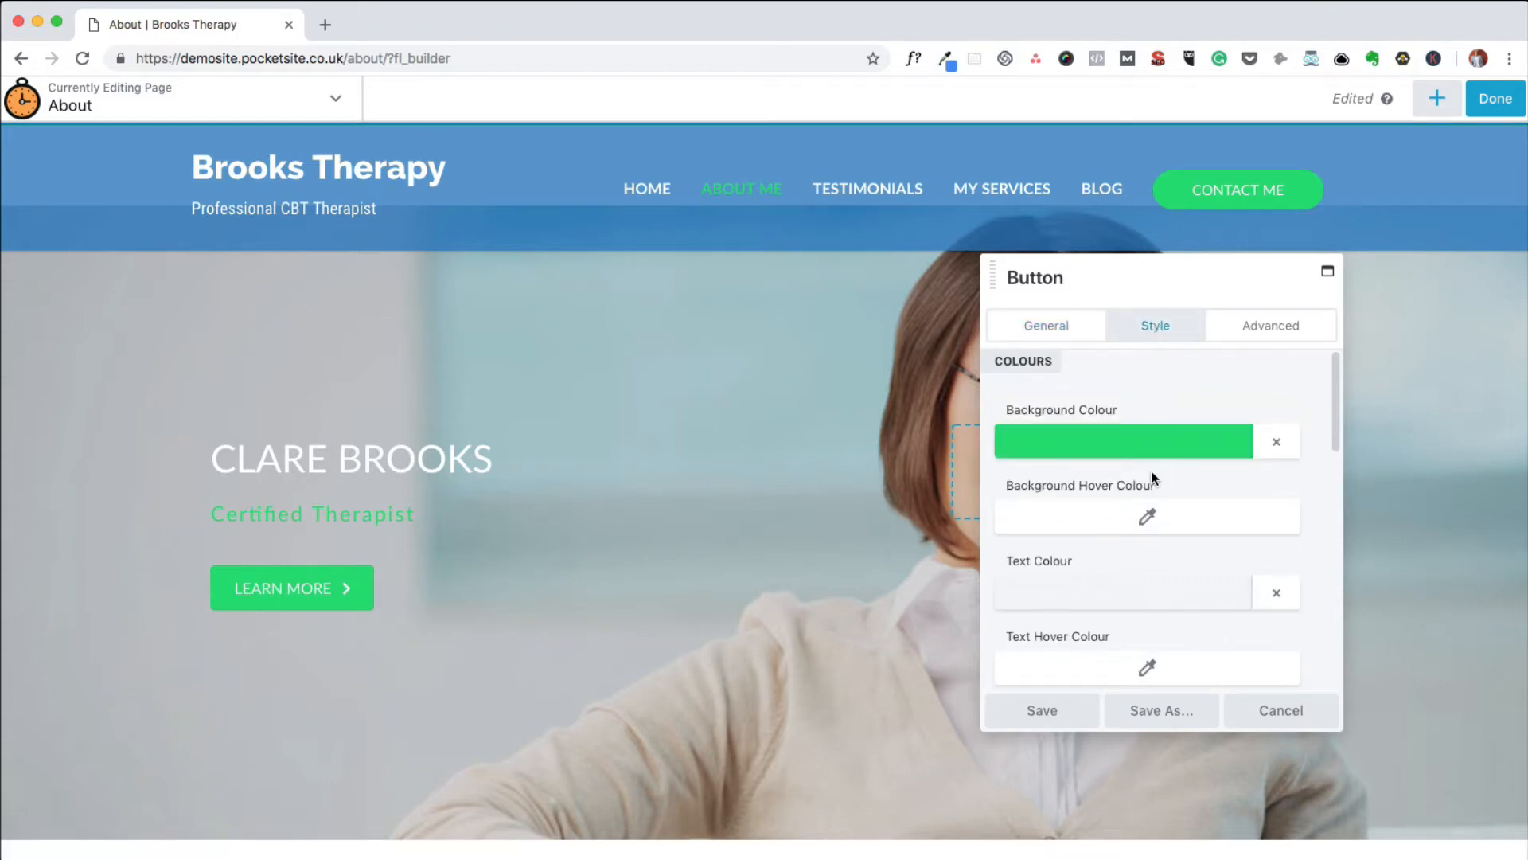
pyautogui.scroll(-5, 1149, 477)
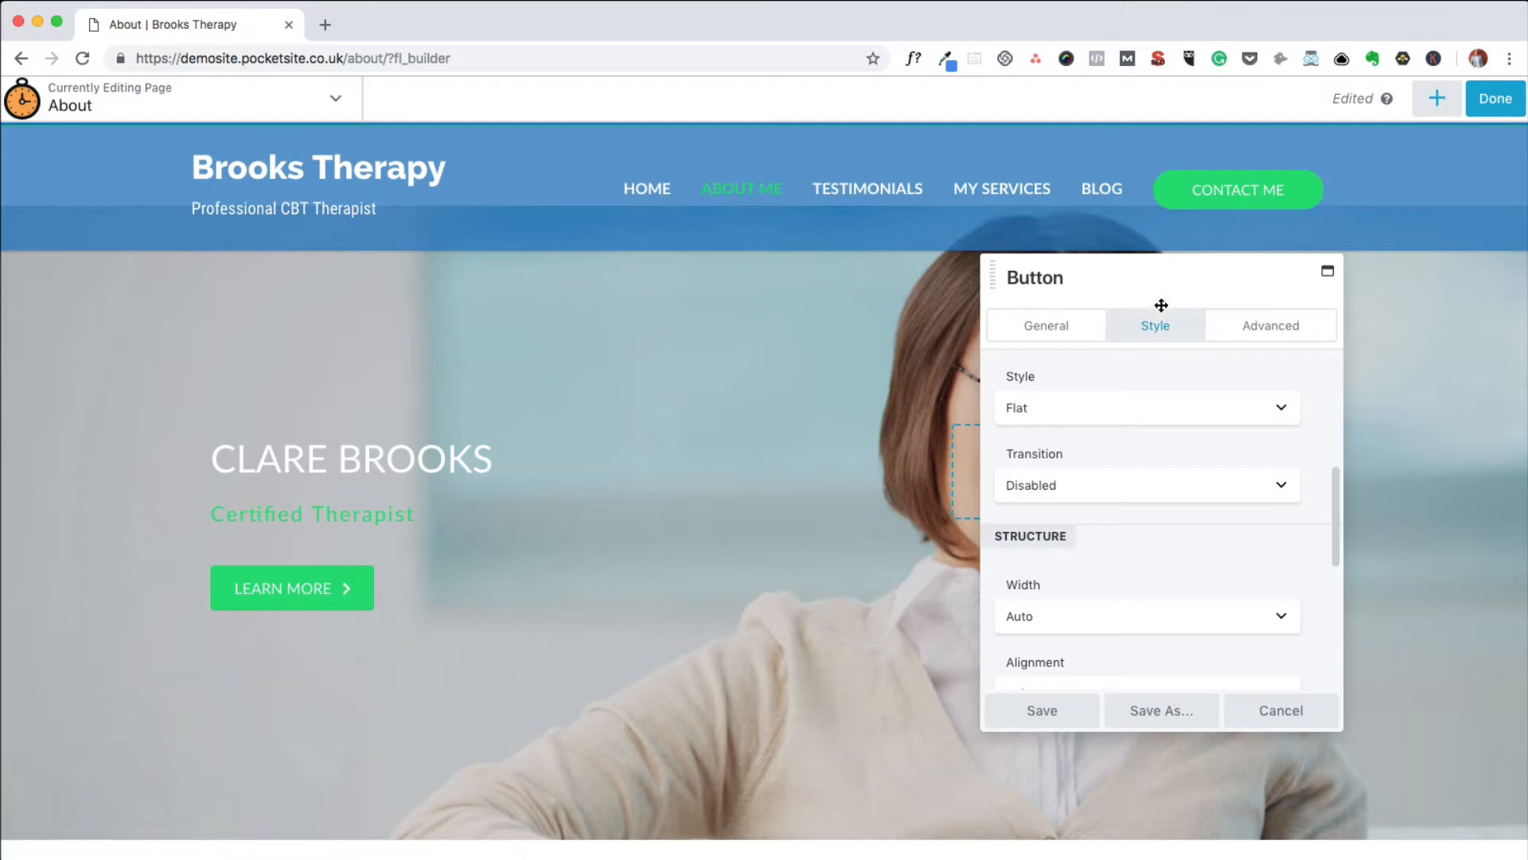
pyautogui.scroll(-5, 1112, 608)
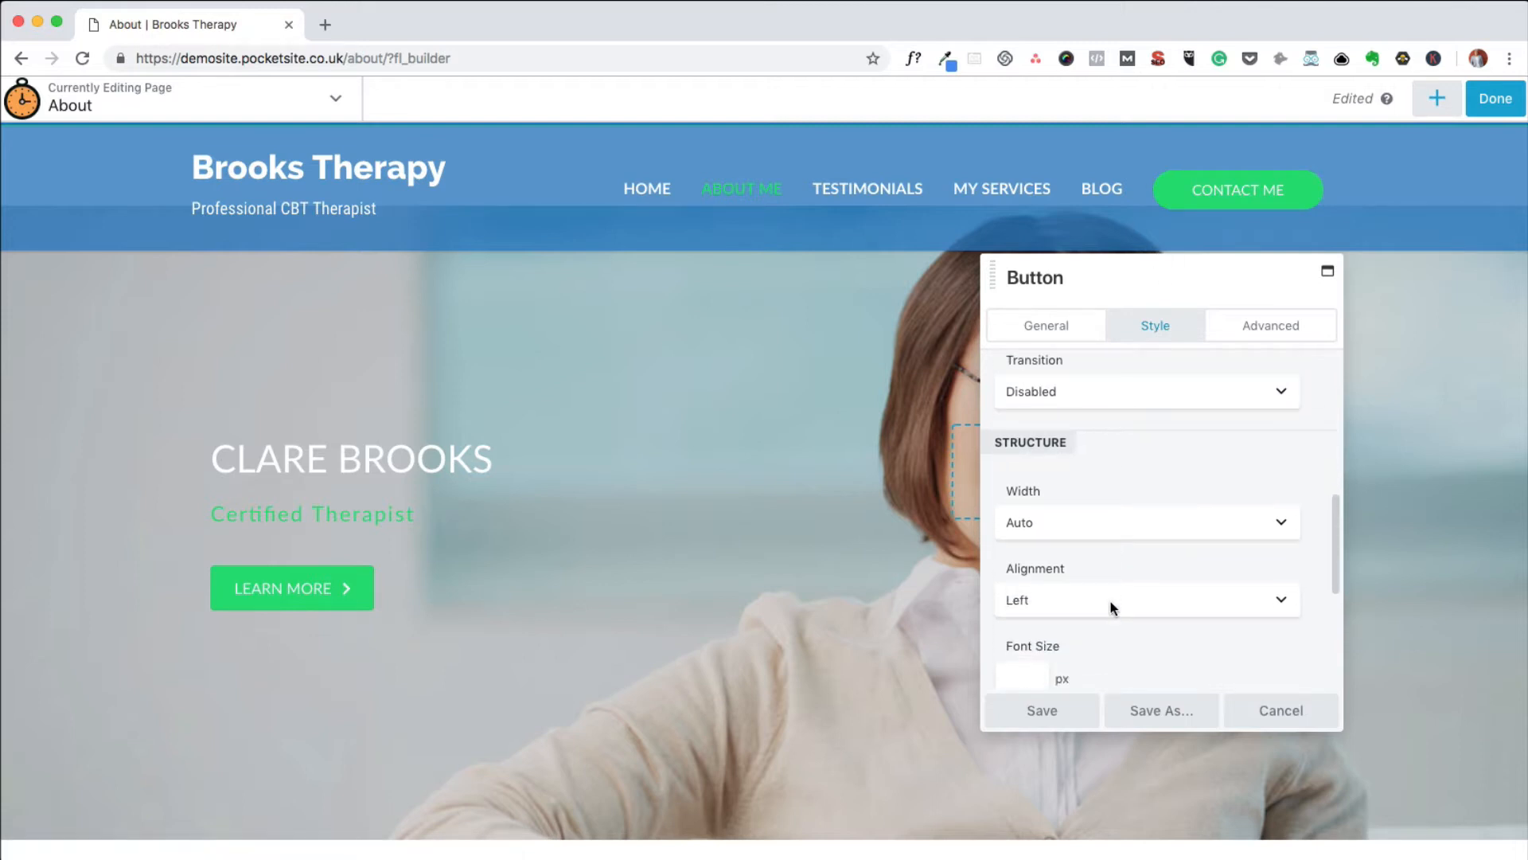
pyautogui.scroll(-3, 1111, 600)
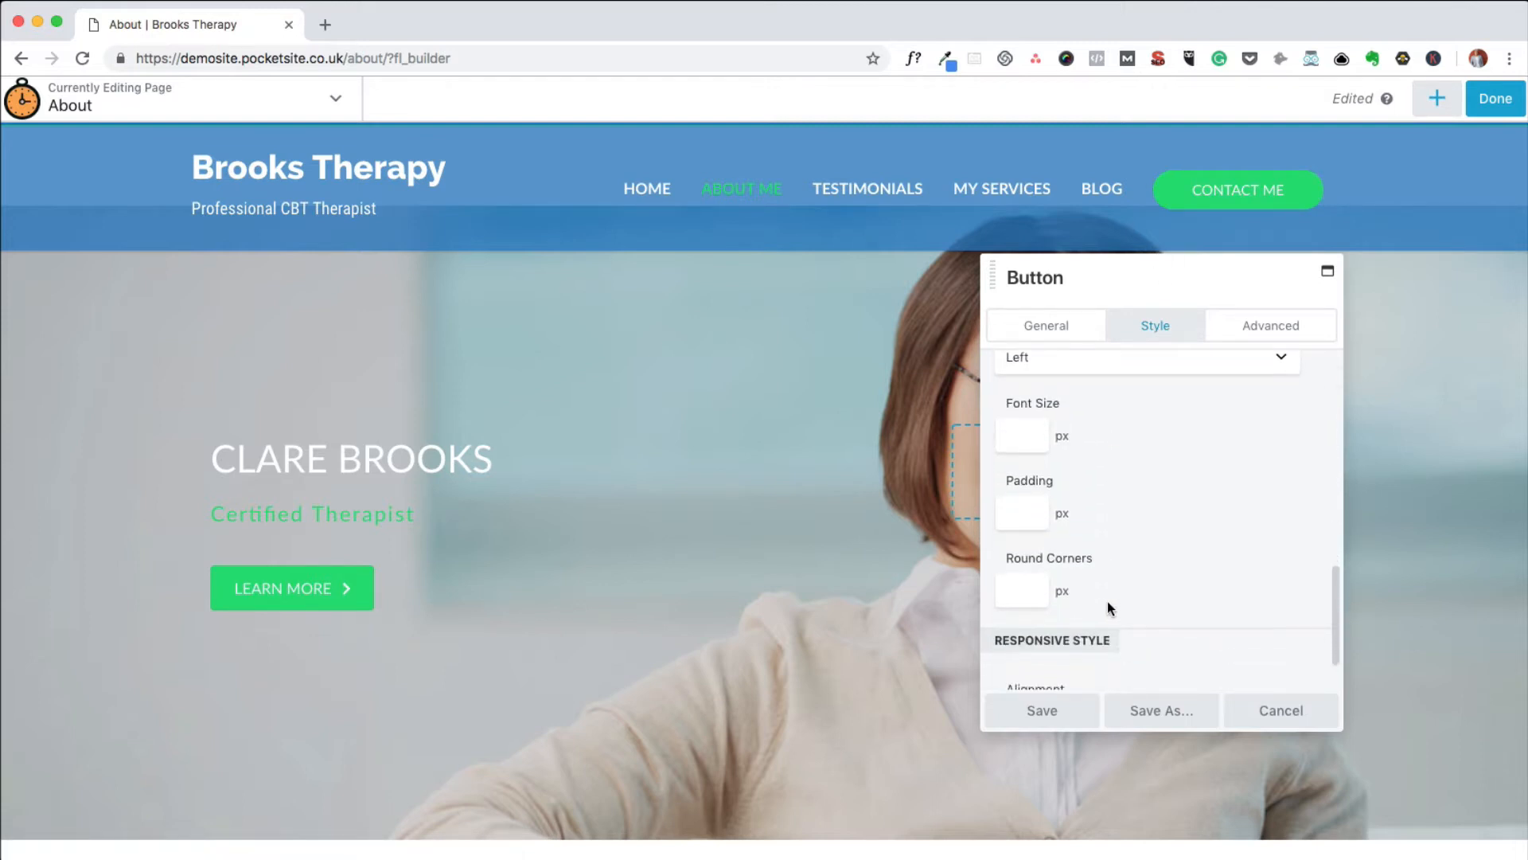
pyautogui.click(1030, 592)
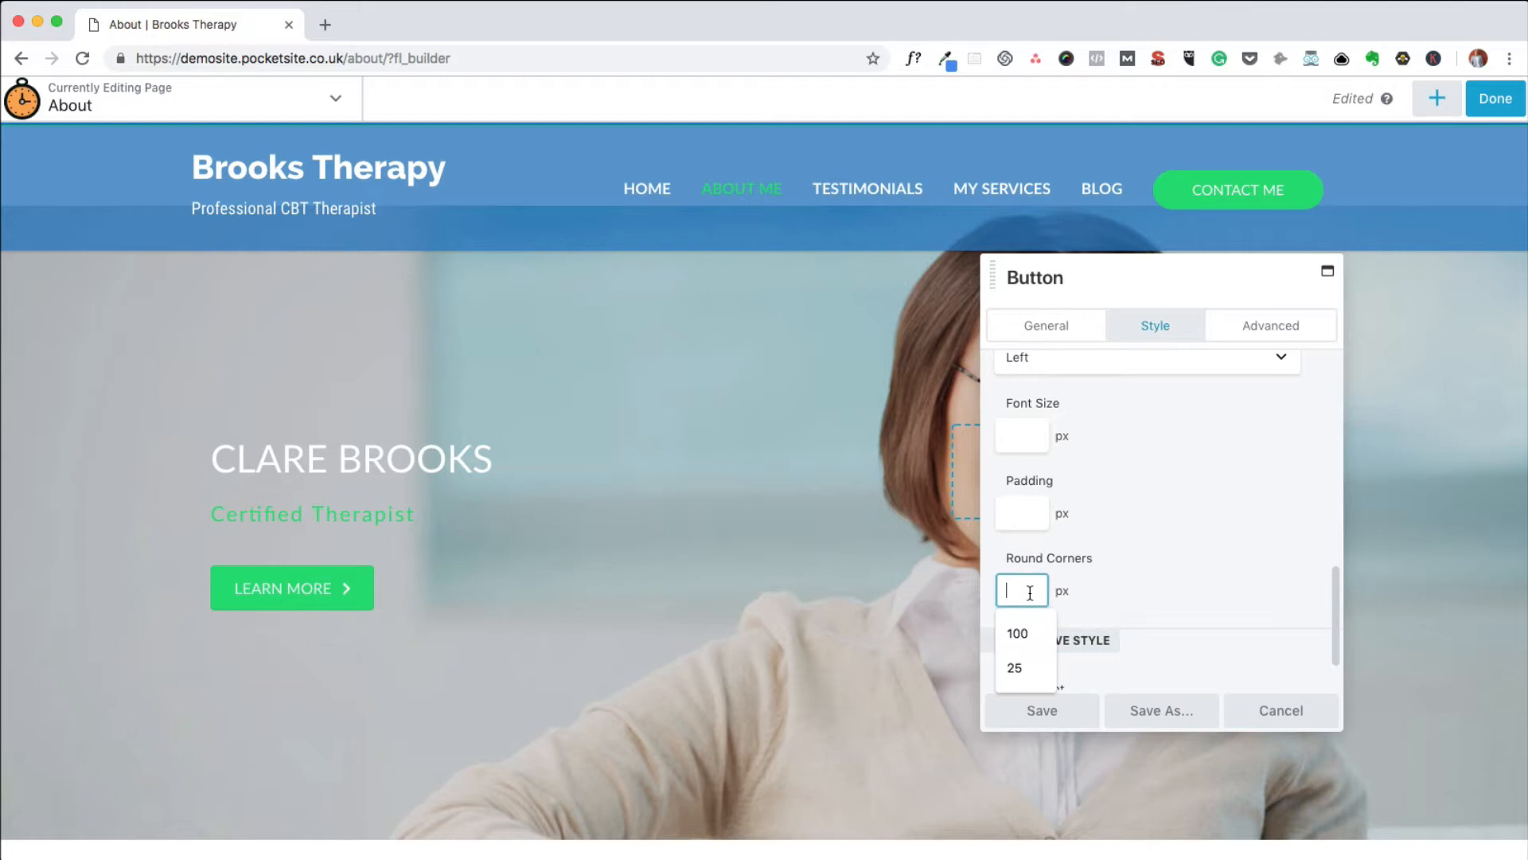
pyautogui.click(1036, 635)
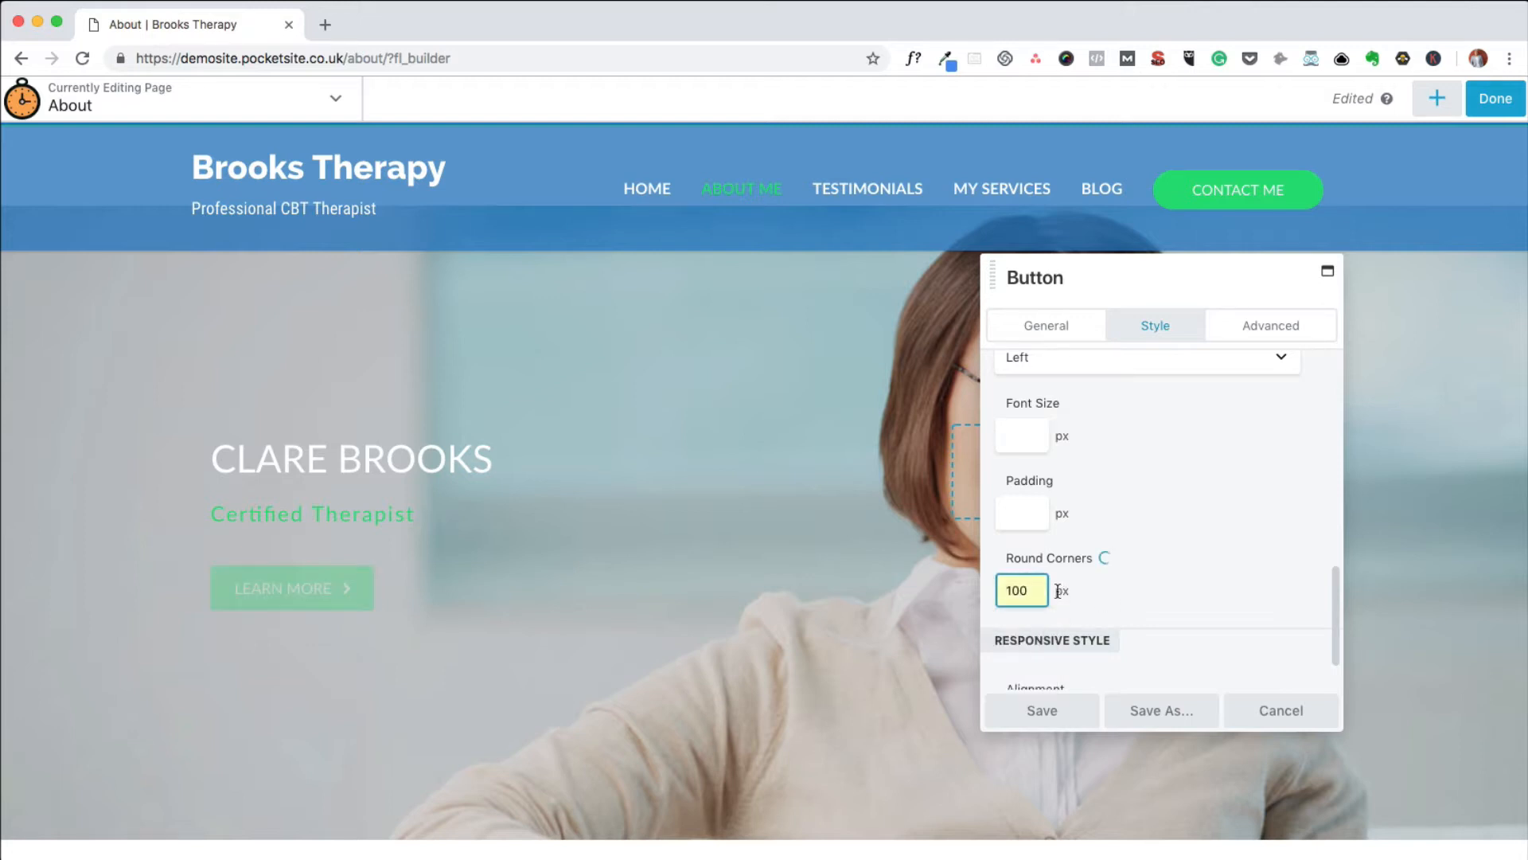
pyautogui.click(1120, 575)
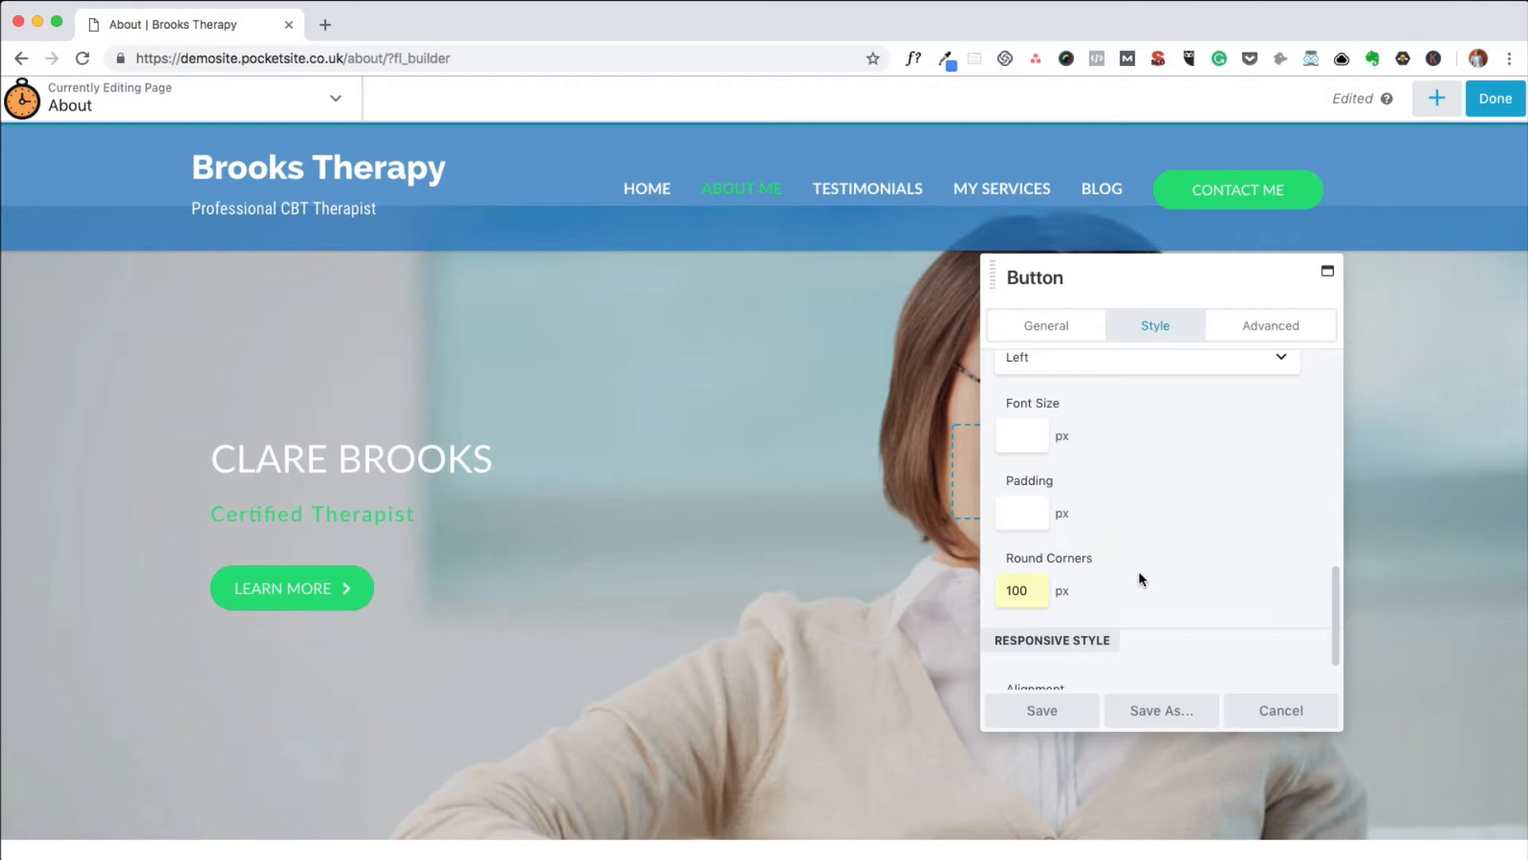
pyautogui.click(1058, 708)
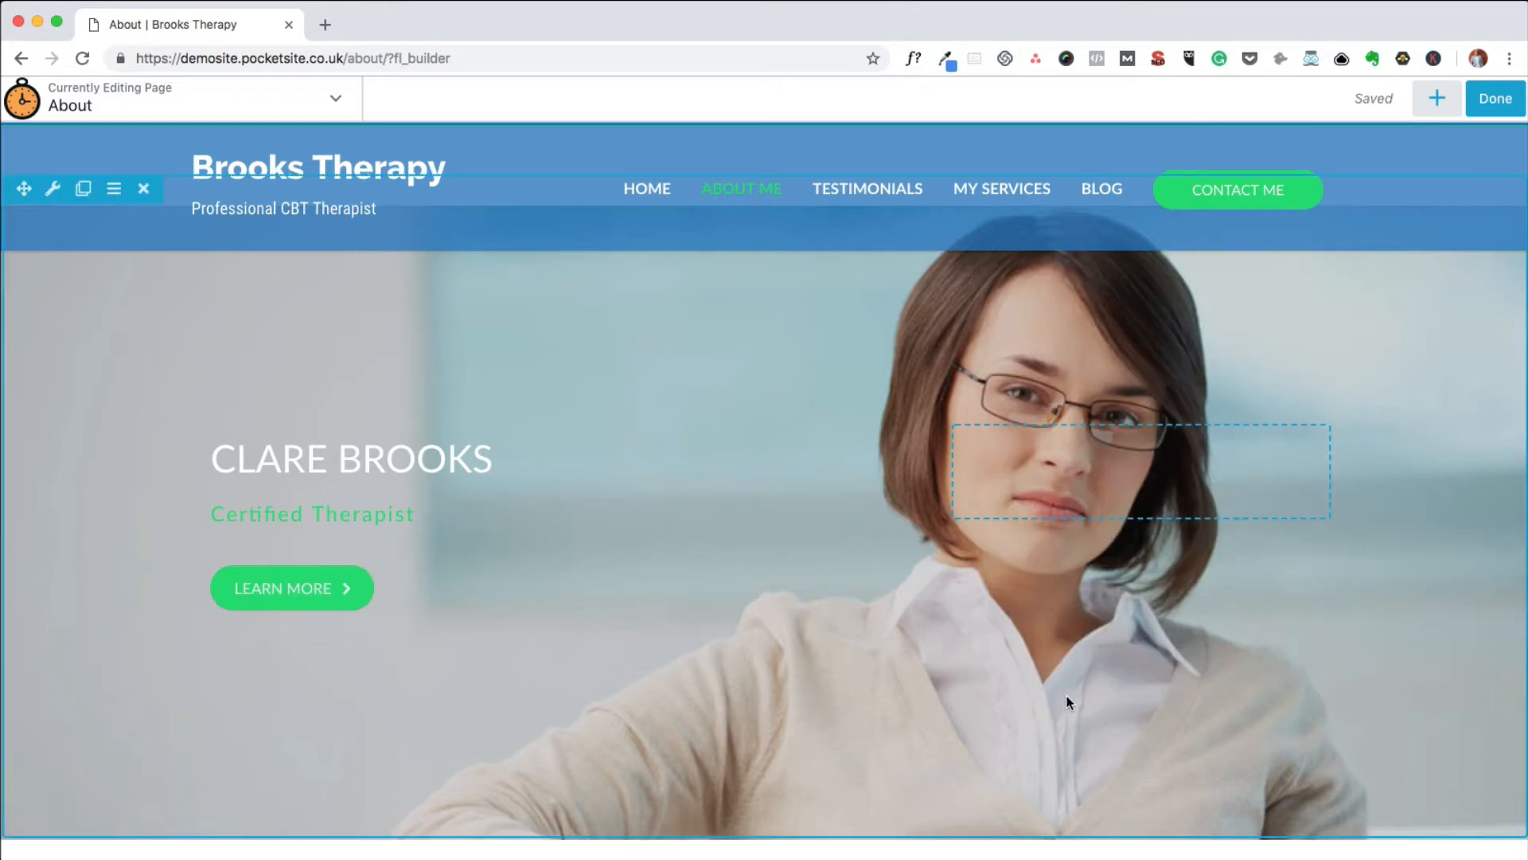
# Add a 3 Columns row between the hero image and the Education and Experience section
pyautogui.moveTo(780, 585)
pyautogui.scroll(-3, 1012, 609)
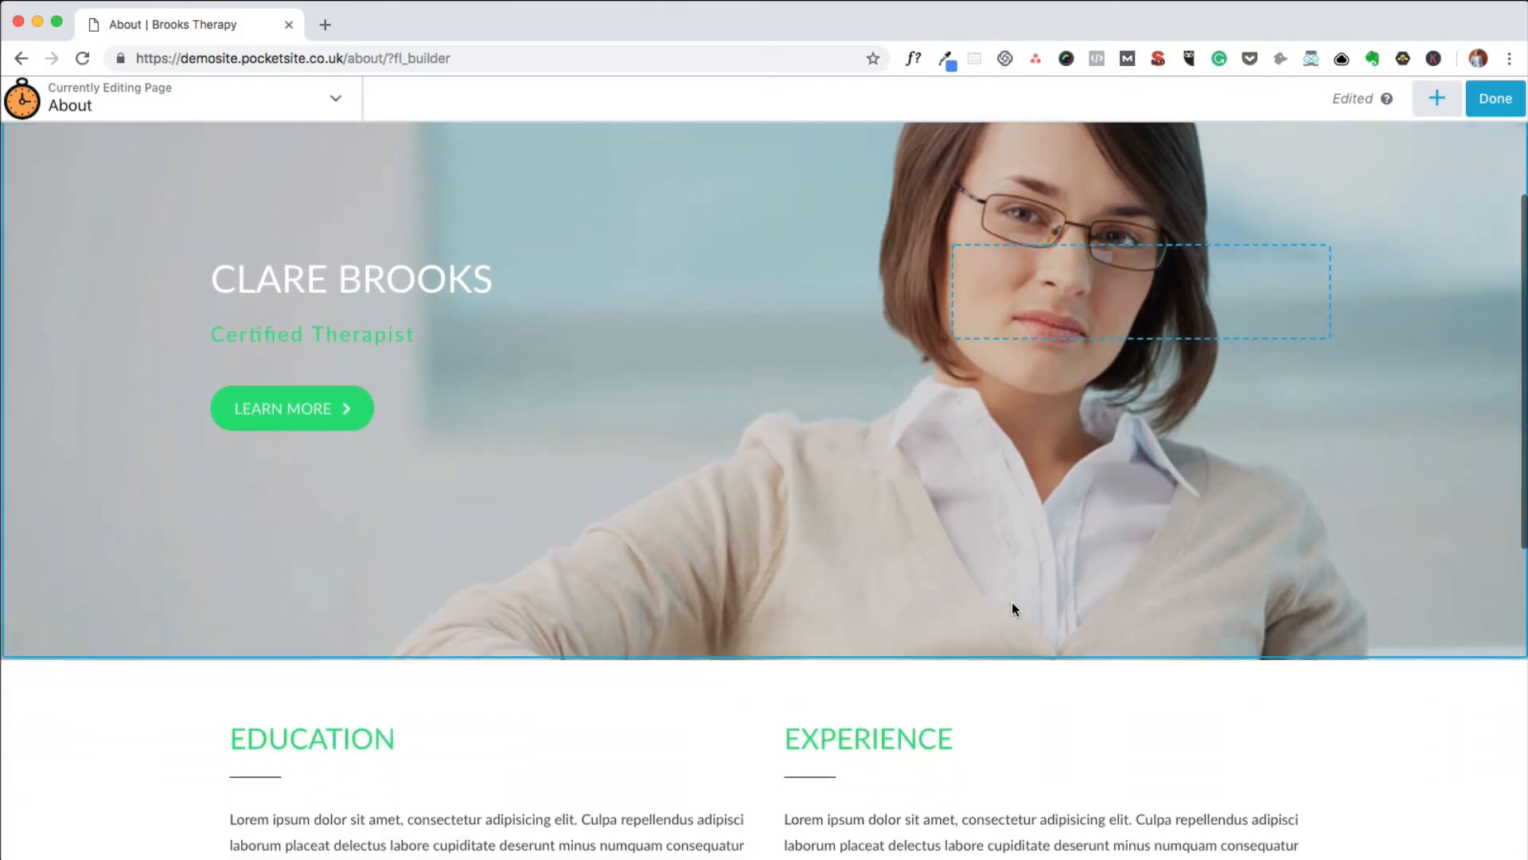
pyautogui.moveTo(919, 677)
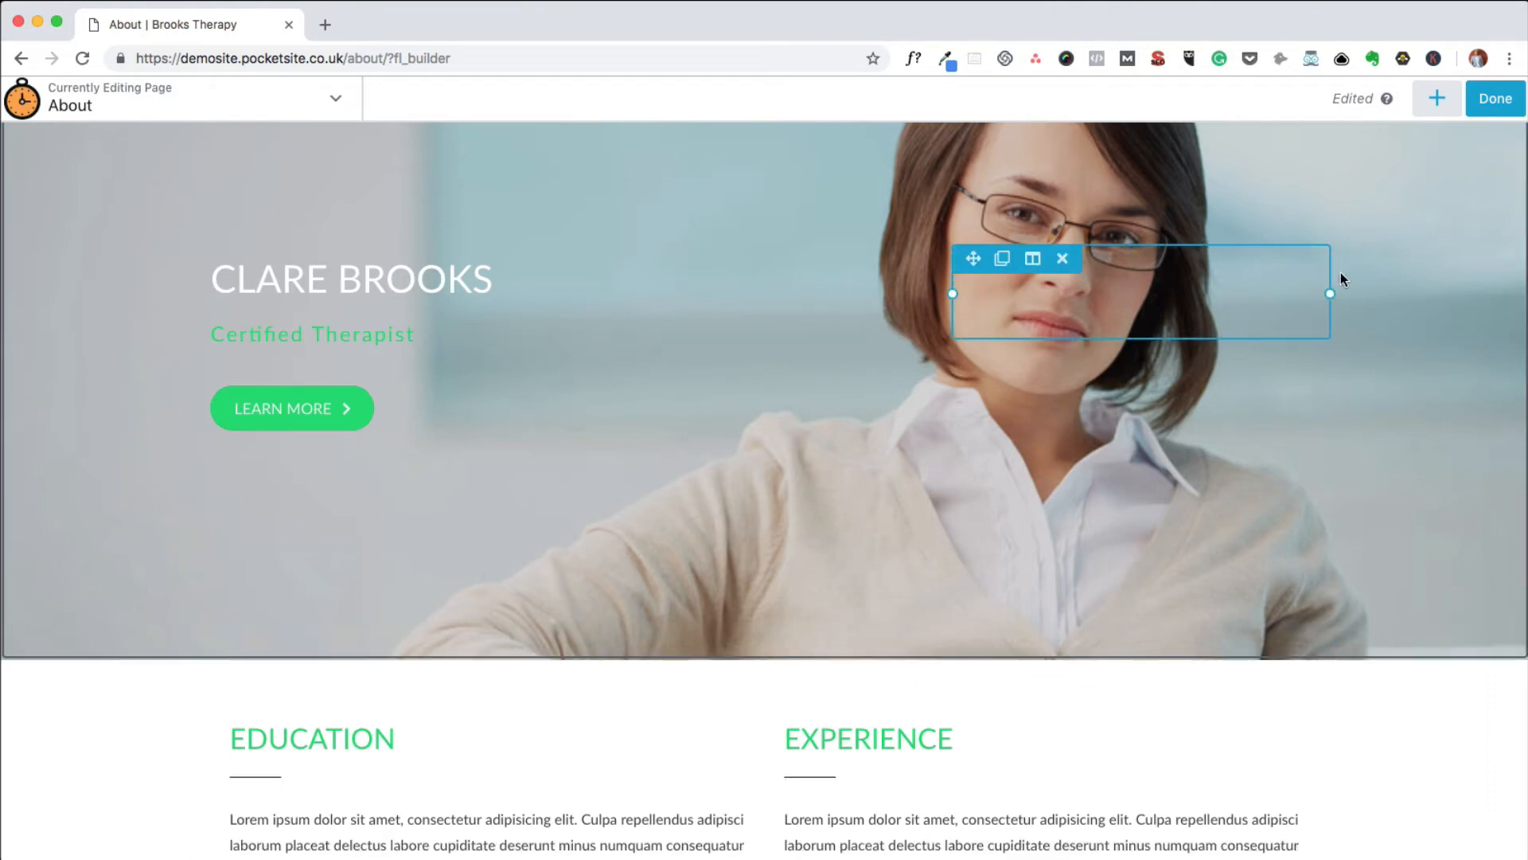
pyautogui.click(1434, 111)
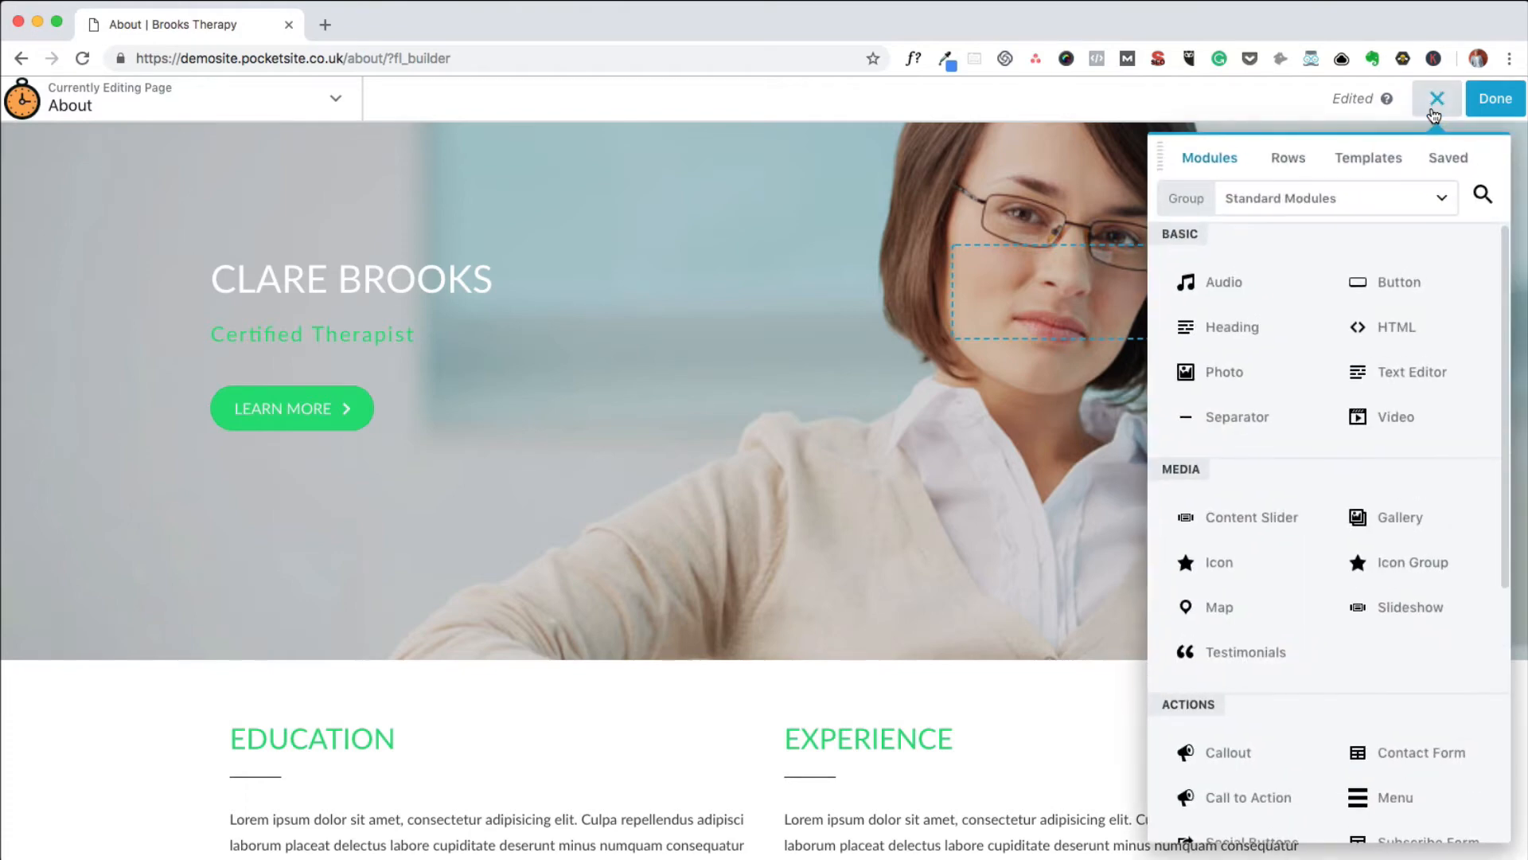
pyautogui.click(1286, 164)
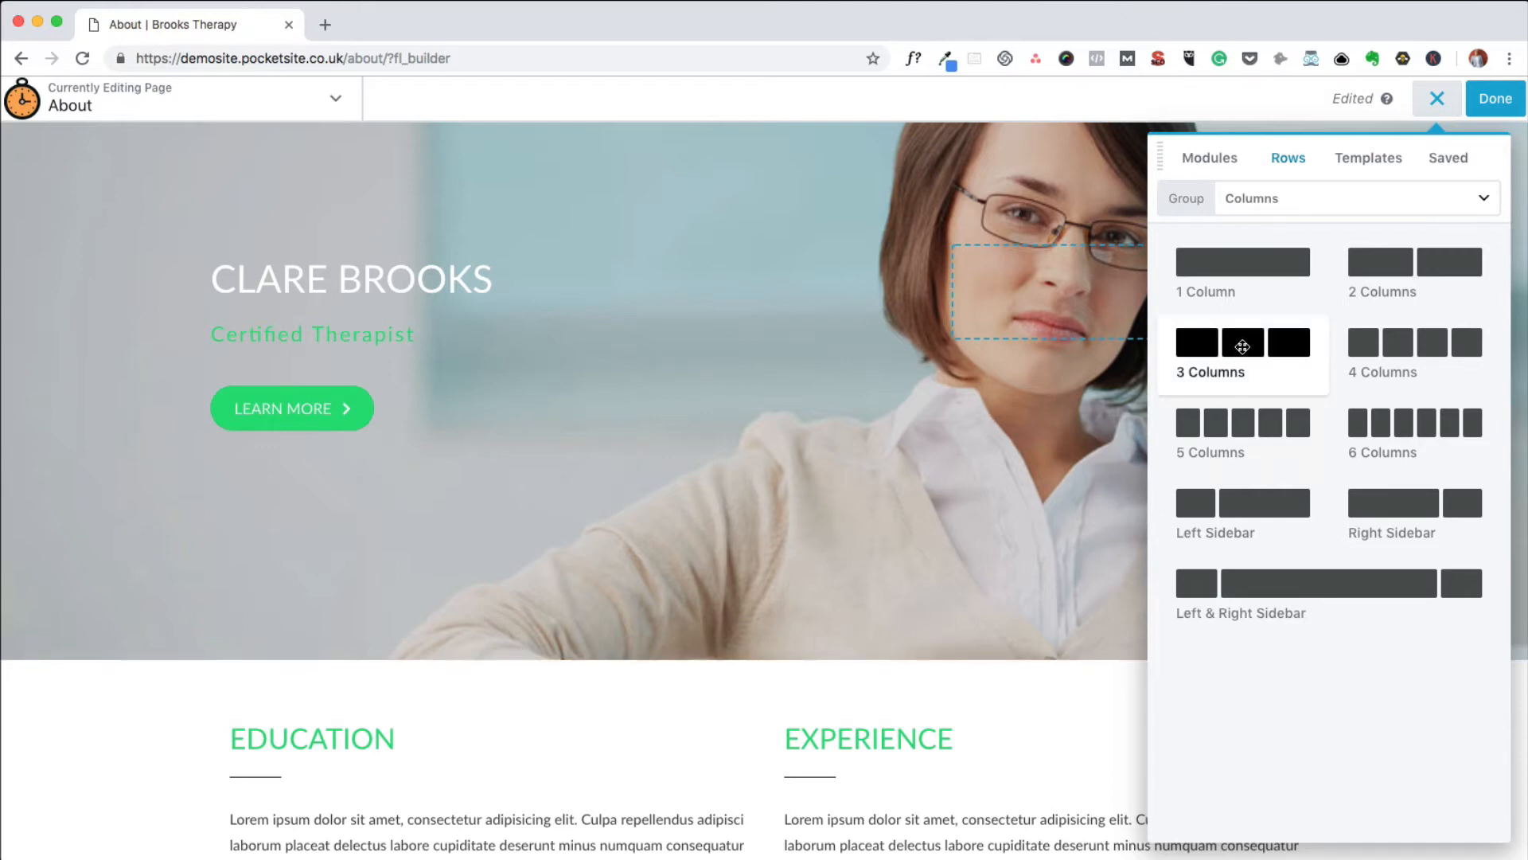
pyautogui.moveTo(1243, 346); pyautogui.dragTo(925, 652)
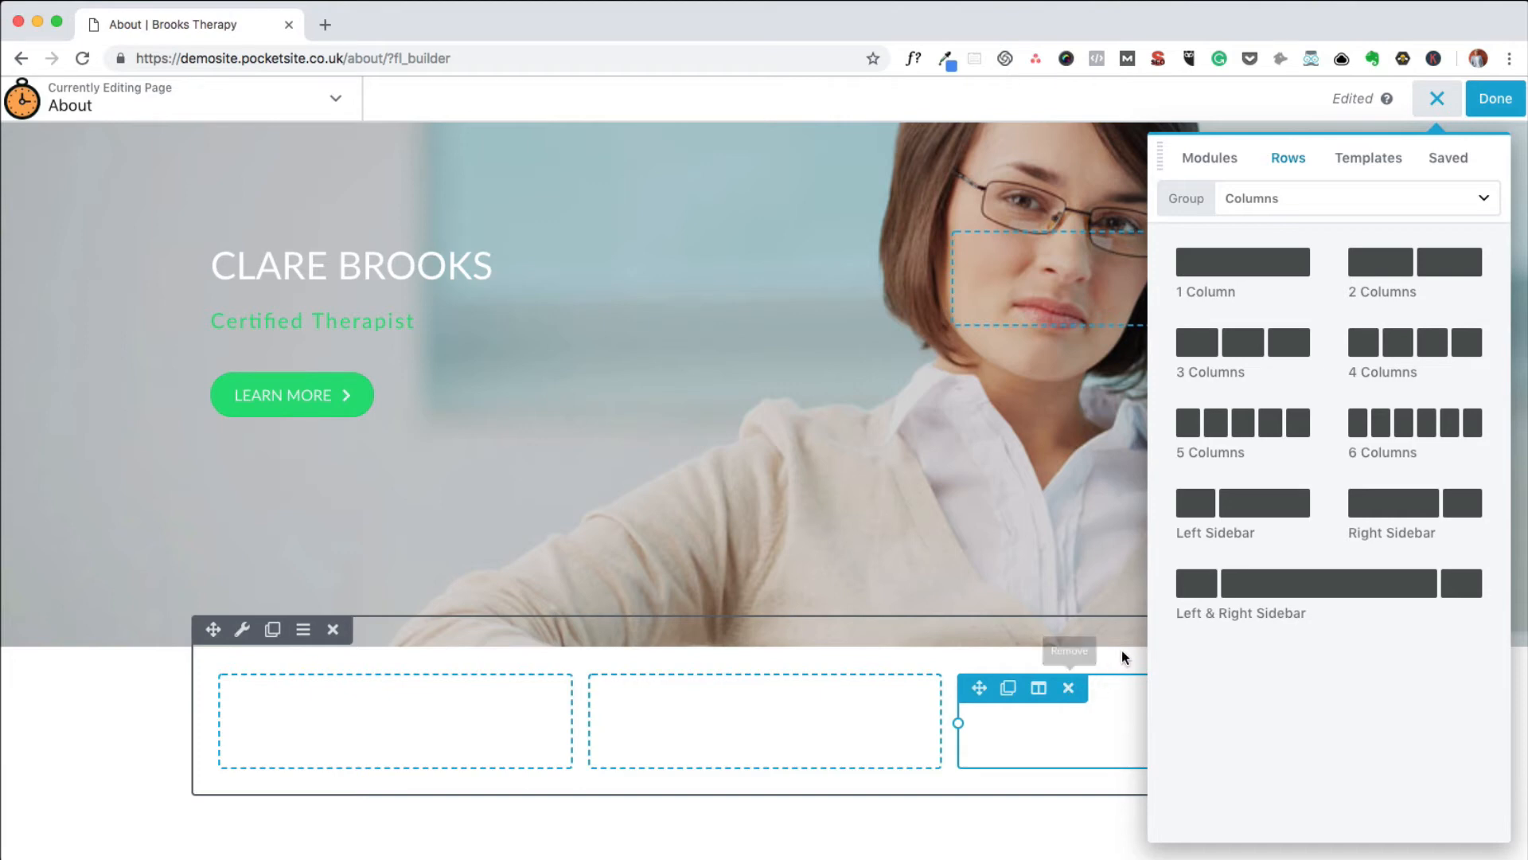
# Add a Text Editor module to the new row's first column reading "Text for the new column" and save it
pyautogui.click(1209, 167)
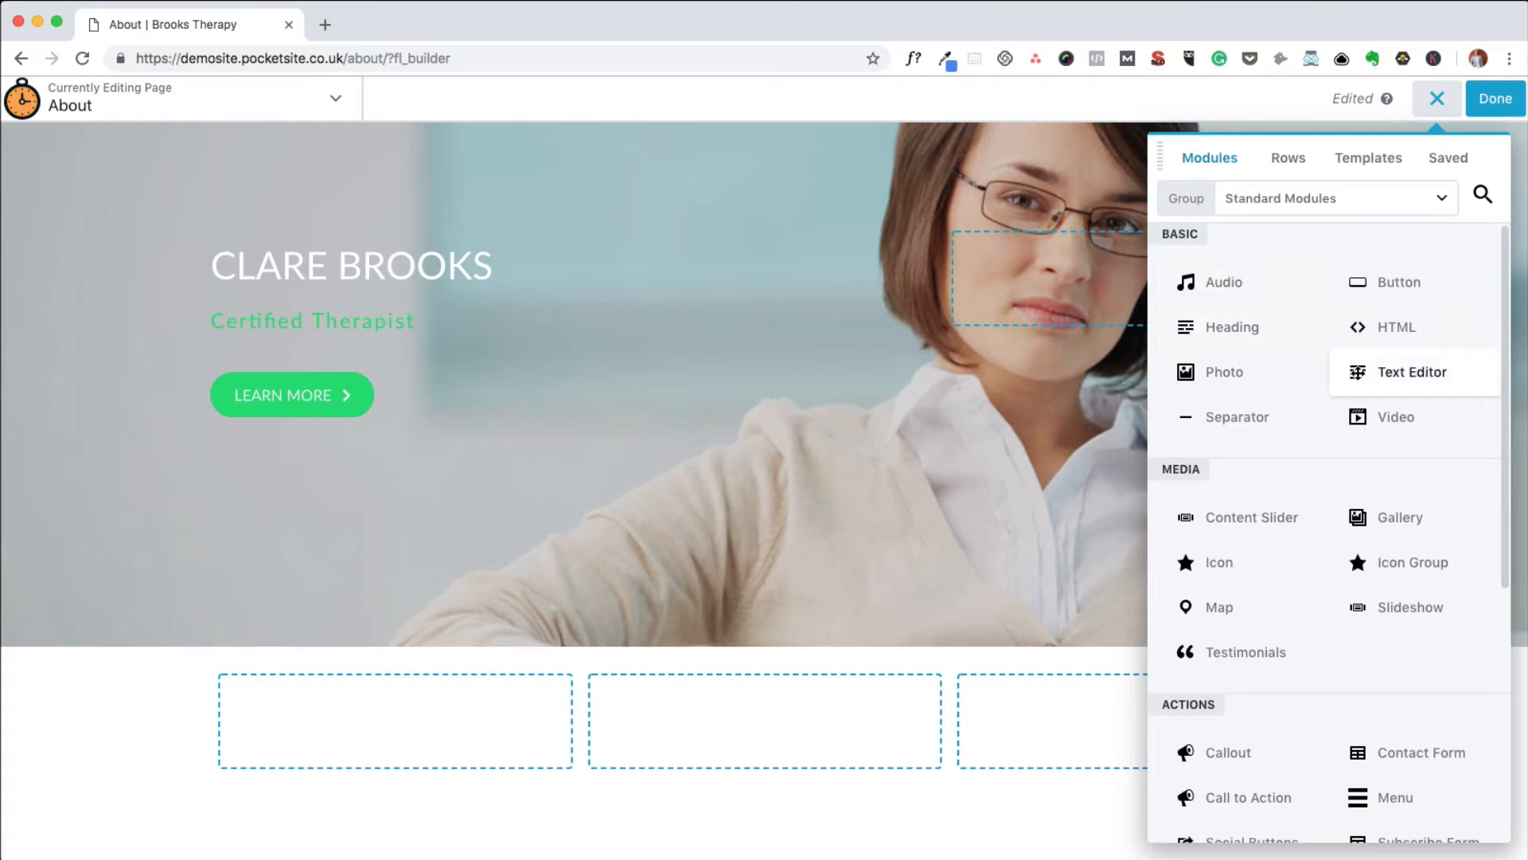
pyautogui.moveTo(1357, 373); pyautogui.dragTo(333, 731)
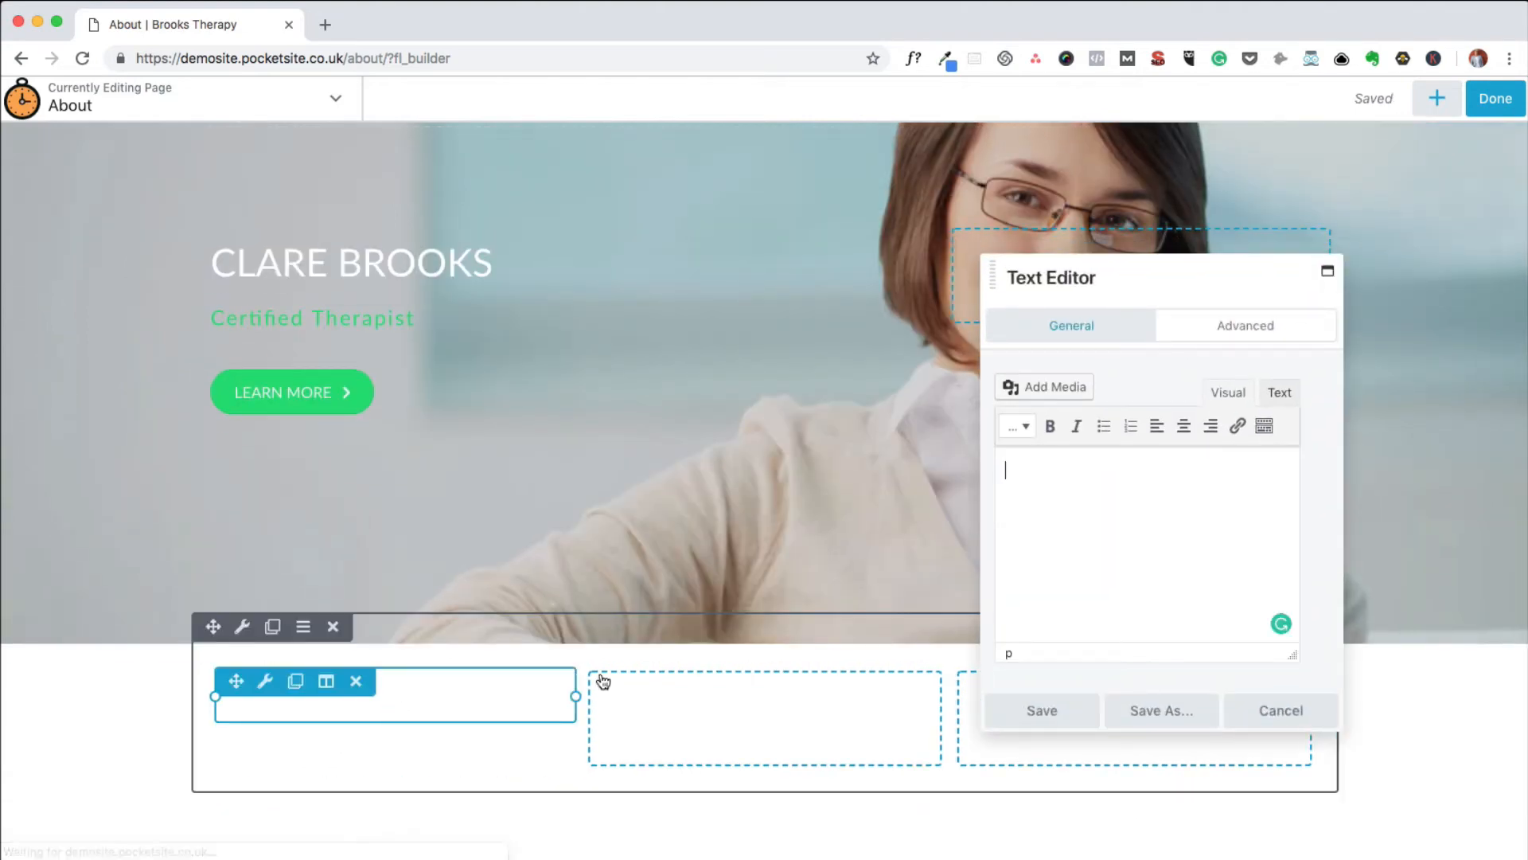
pyautogui.write('Text ')
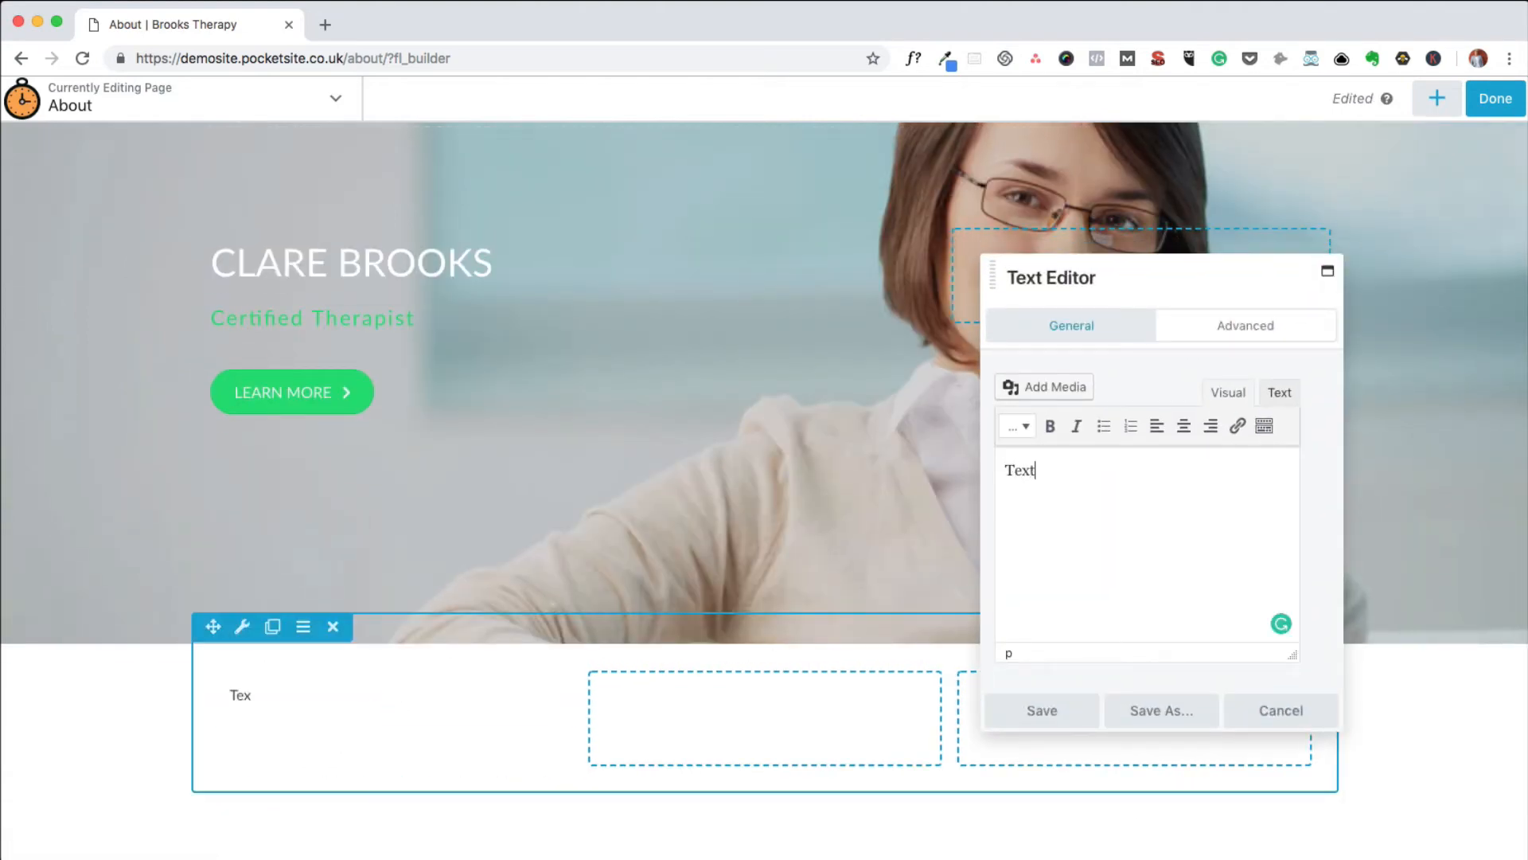
pyautogui.write('for the new column')
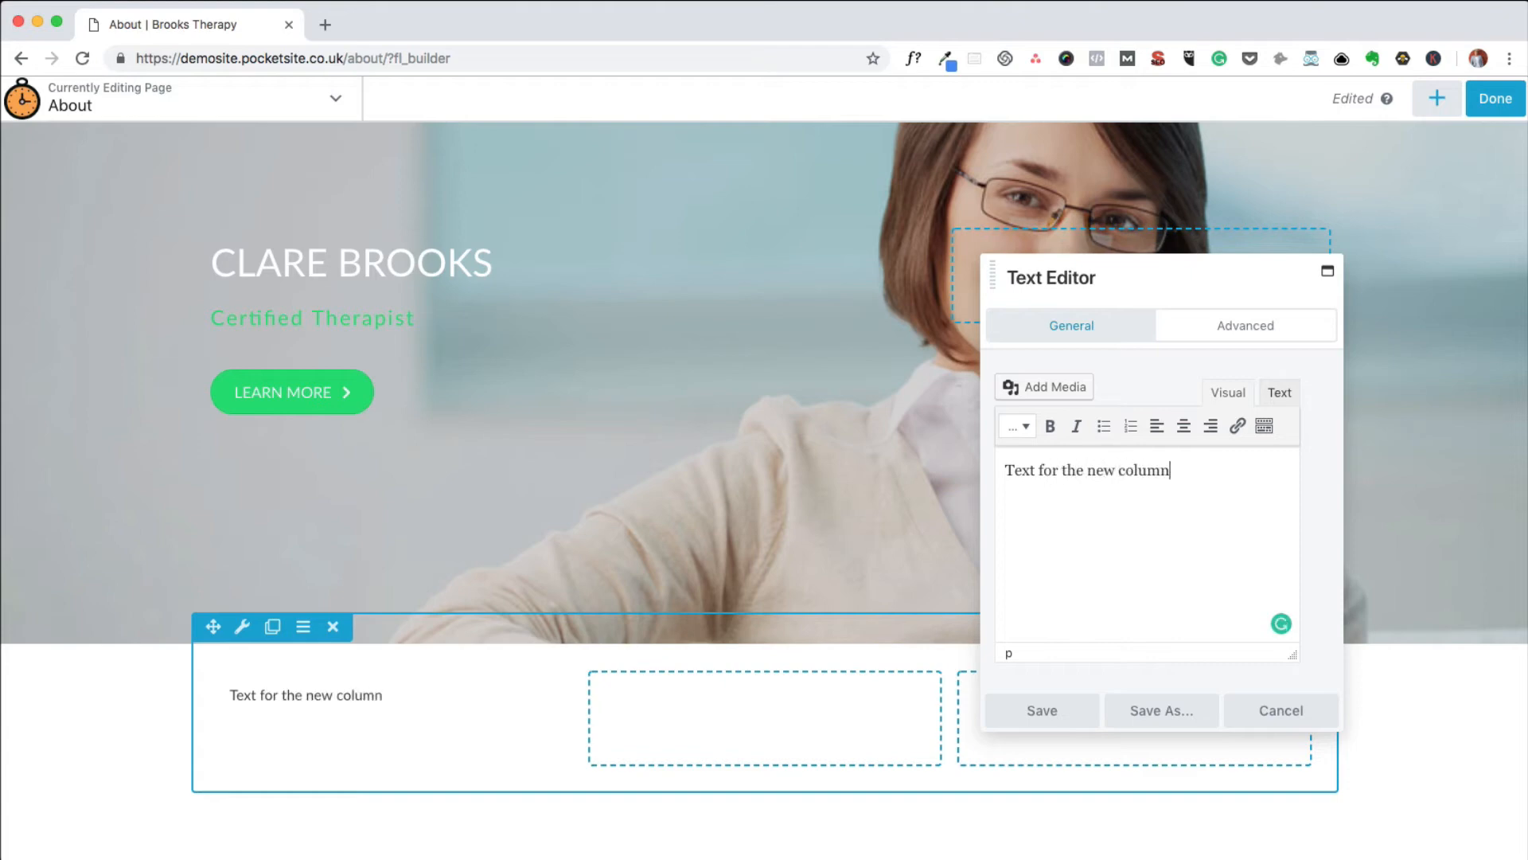
pyautogui.moveTo(1175, 470); pyautogui.dragTo(987, 472)
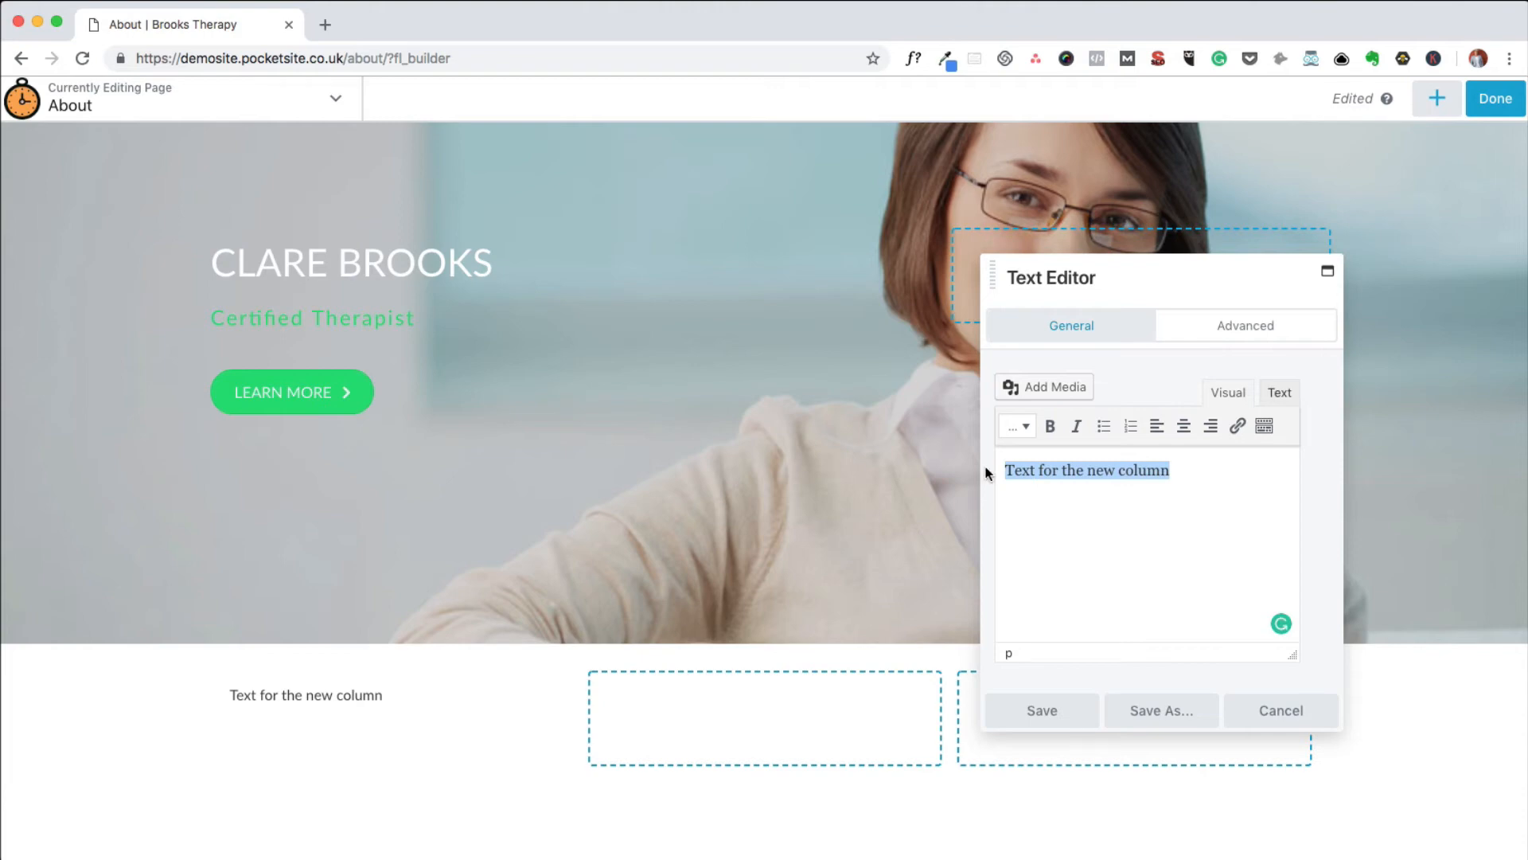
pyautogui.click(1053, 711)
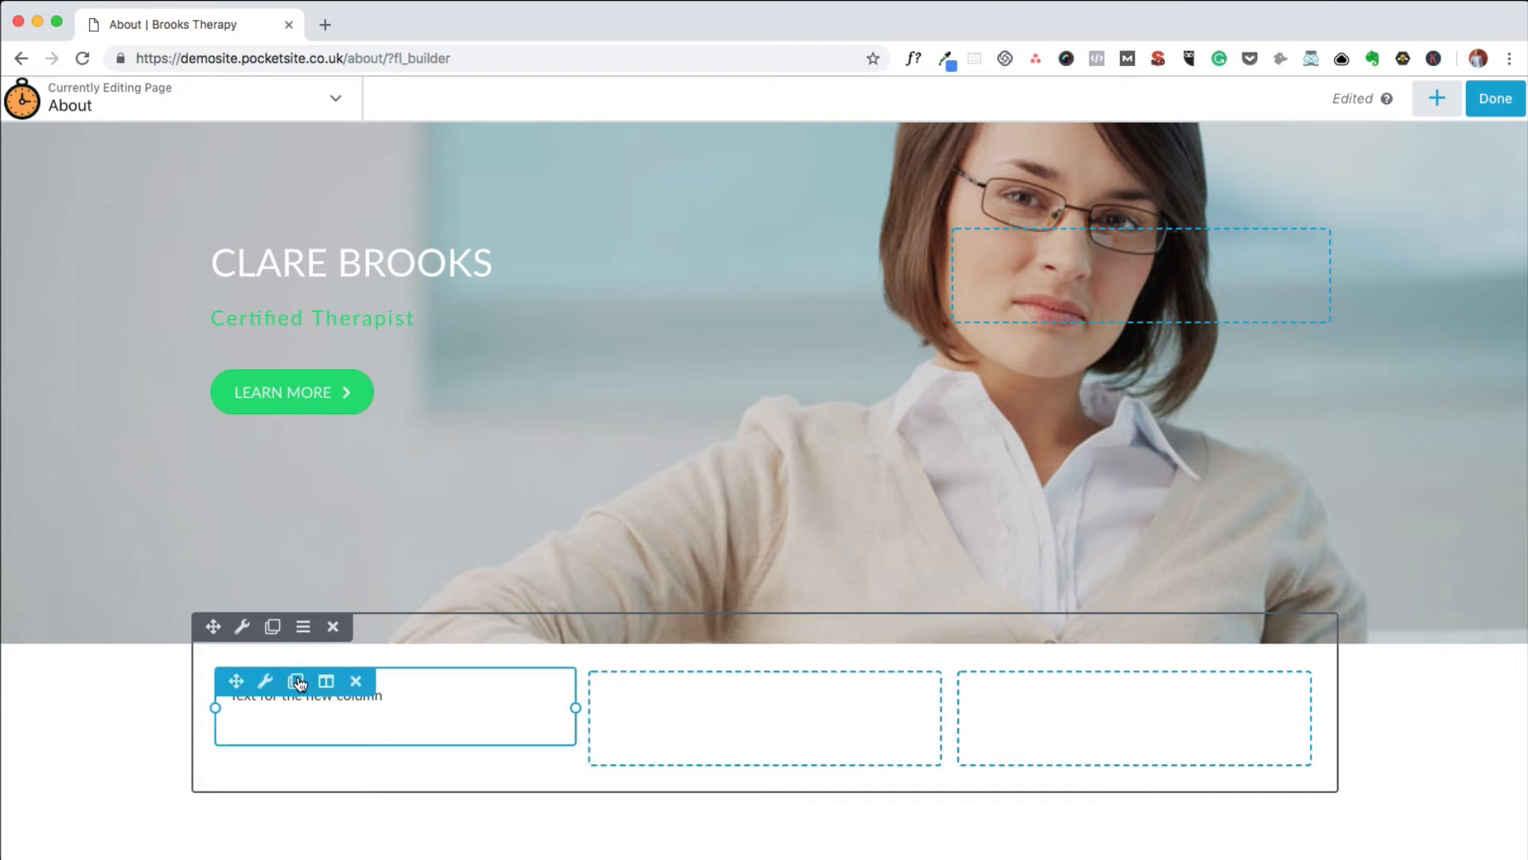
# Duplicate the first column's text module and move the copy into the empty middle column
pyautogui.click(296, 681)
pyautogui.scroll(-7, 297, 681)
pyautogui.scroll(3, 369, 481)
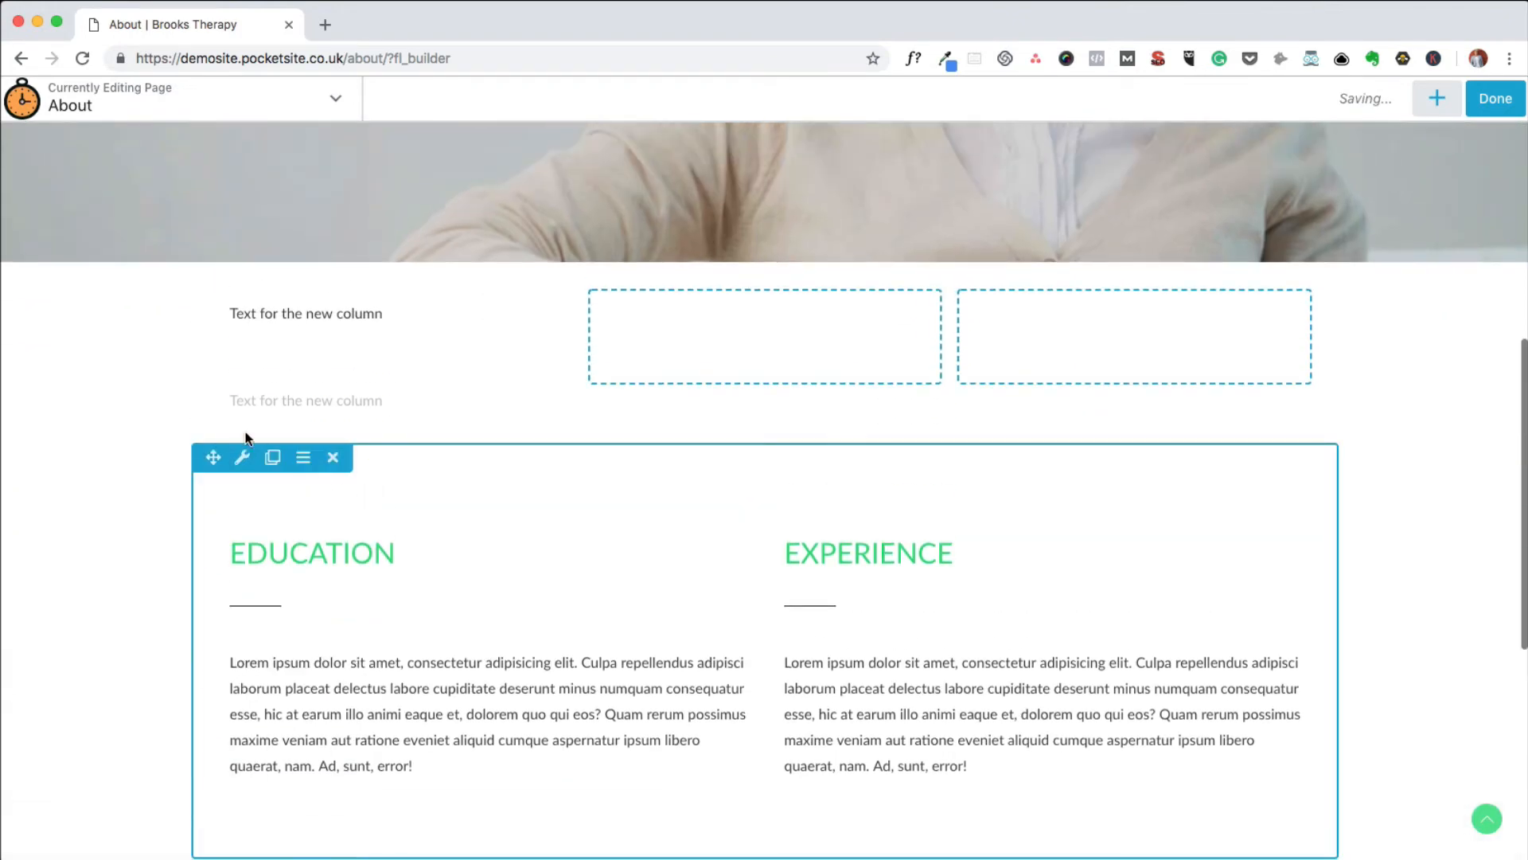
pyautogui.moveTo(225, 386); pyautogui.dragTo(683, 295)
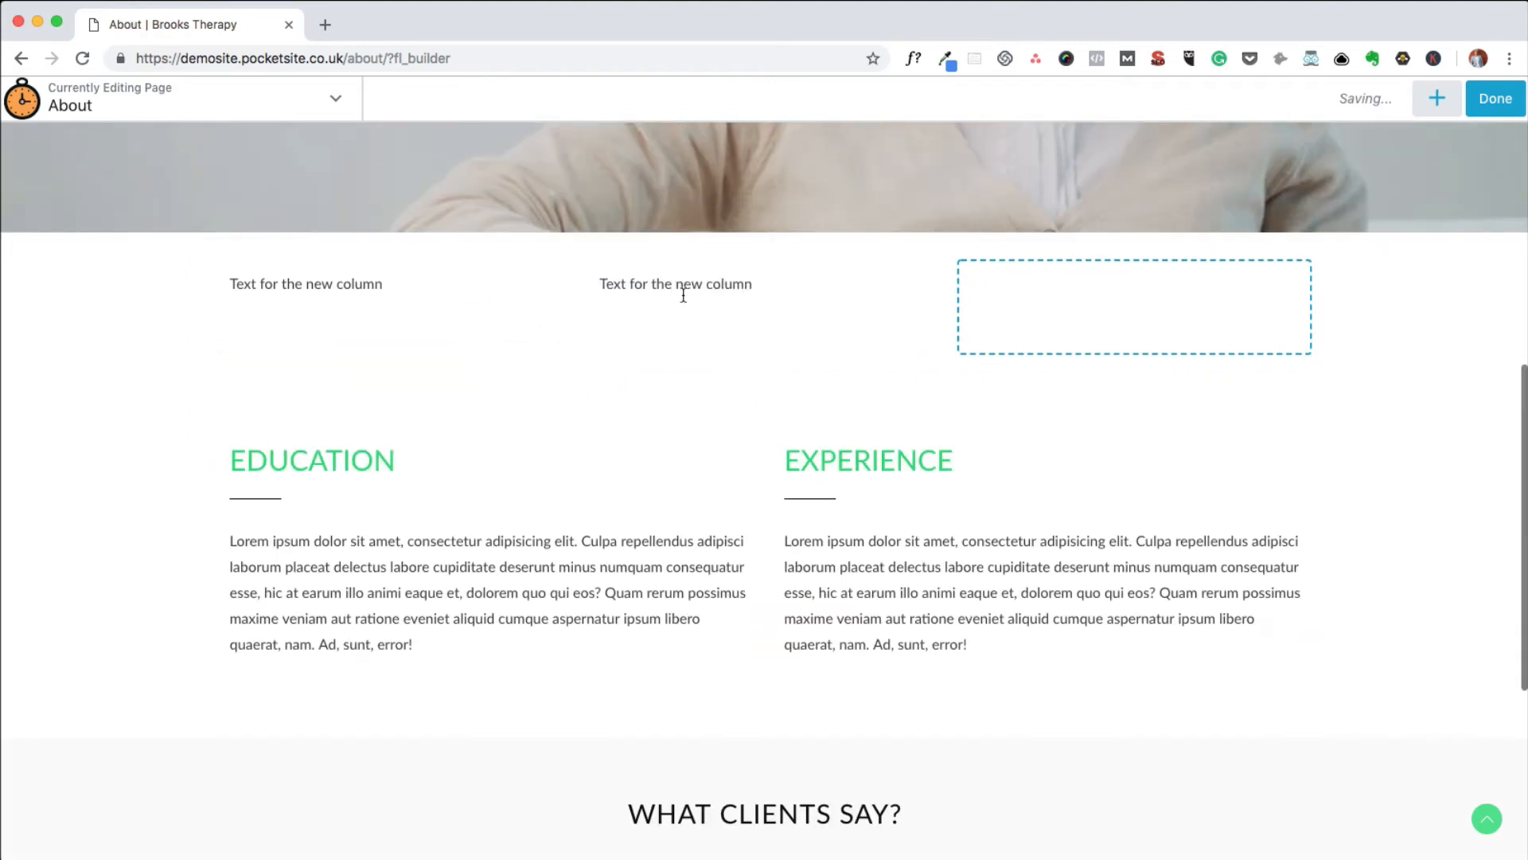
# Duplicate the middle column's text module and move the copy into the empty third column
pyautogui.moveTo(686, 304)
pyautogui.click(669, 274)
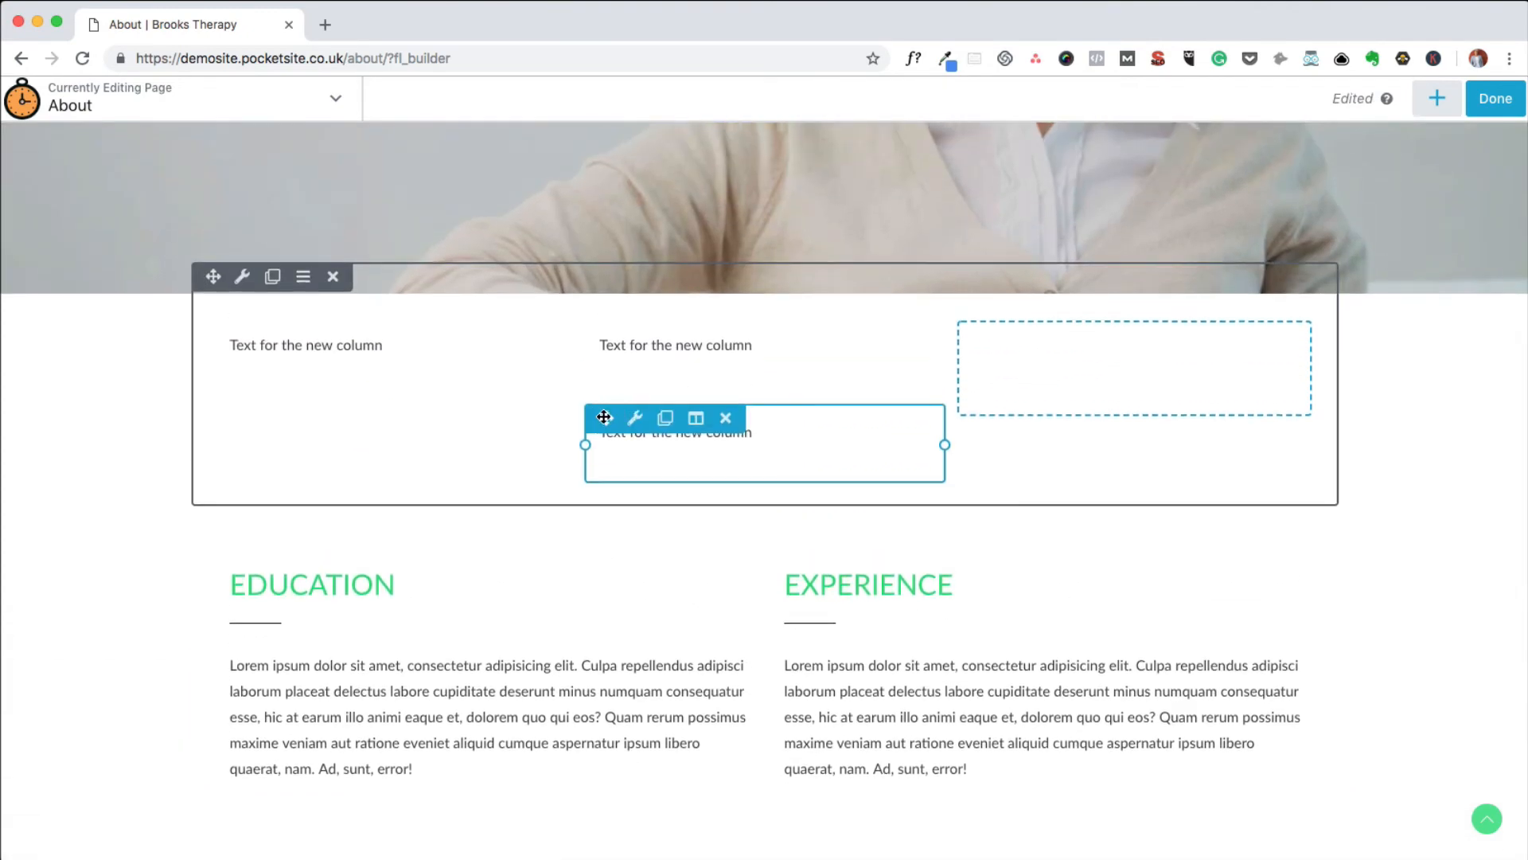
pyautogui.moveTo(595, 418); pyautogui.dragTo(1057, 343)
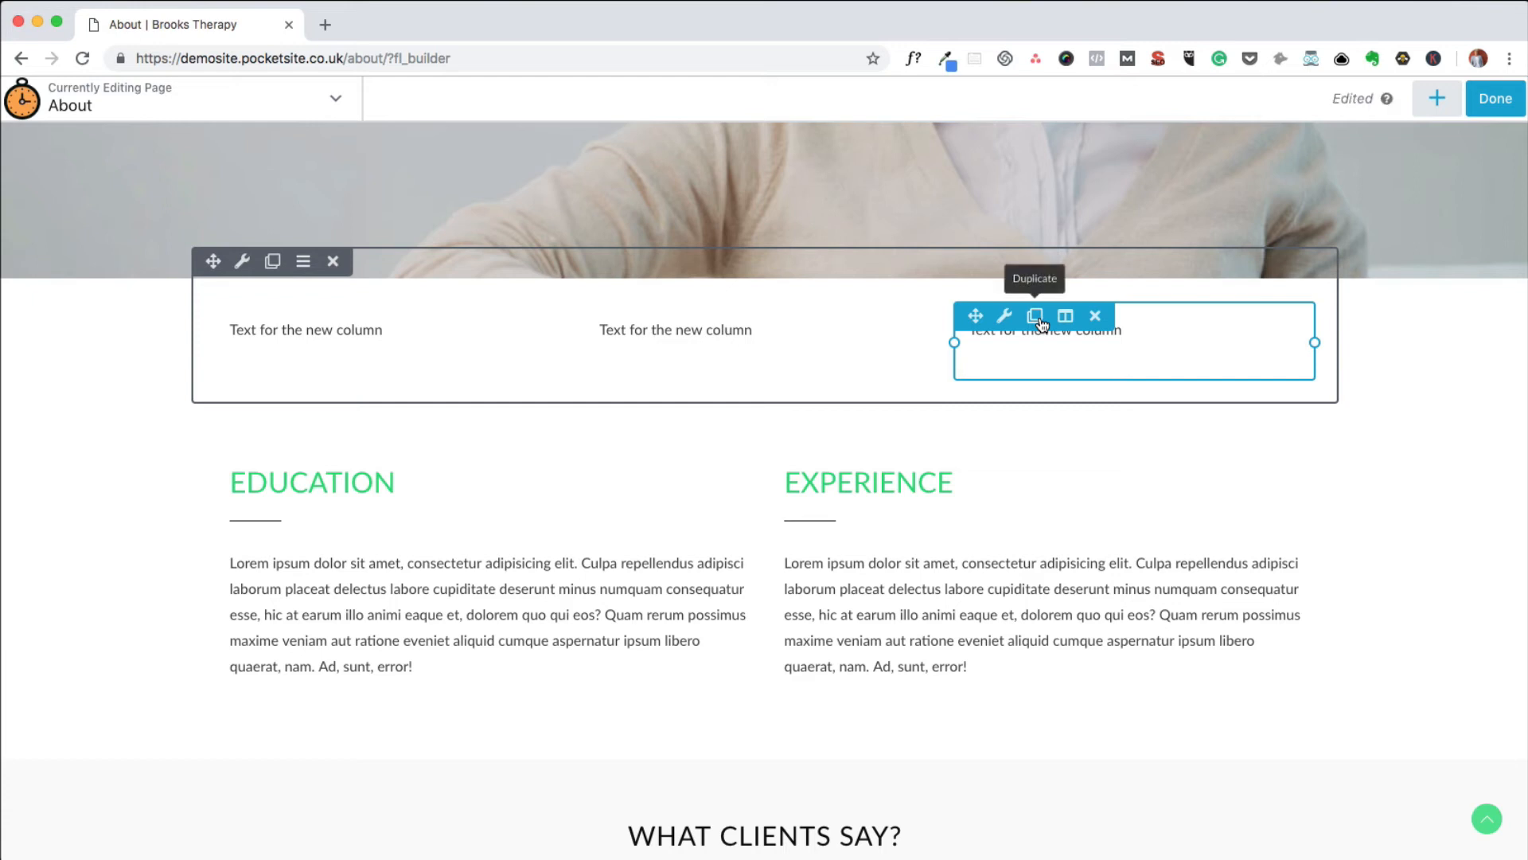
pyautogui.scroll(3, 340, 302)
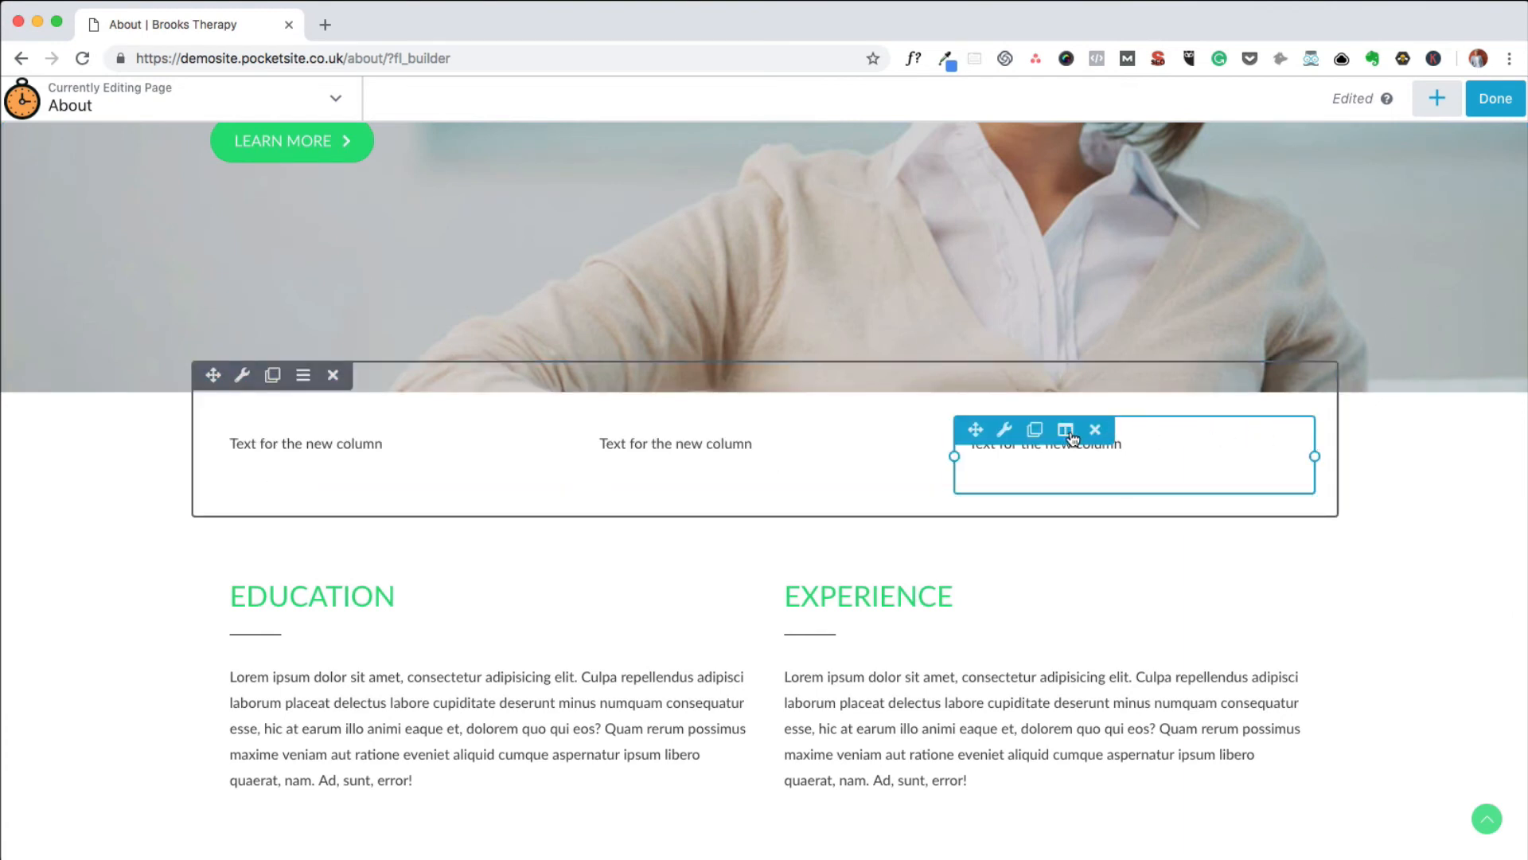
# Set both the width and the content width of the three-column row to Full Width
pyautogui.click(241, 383)
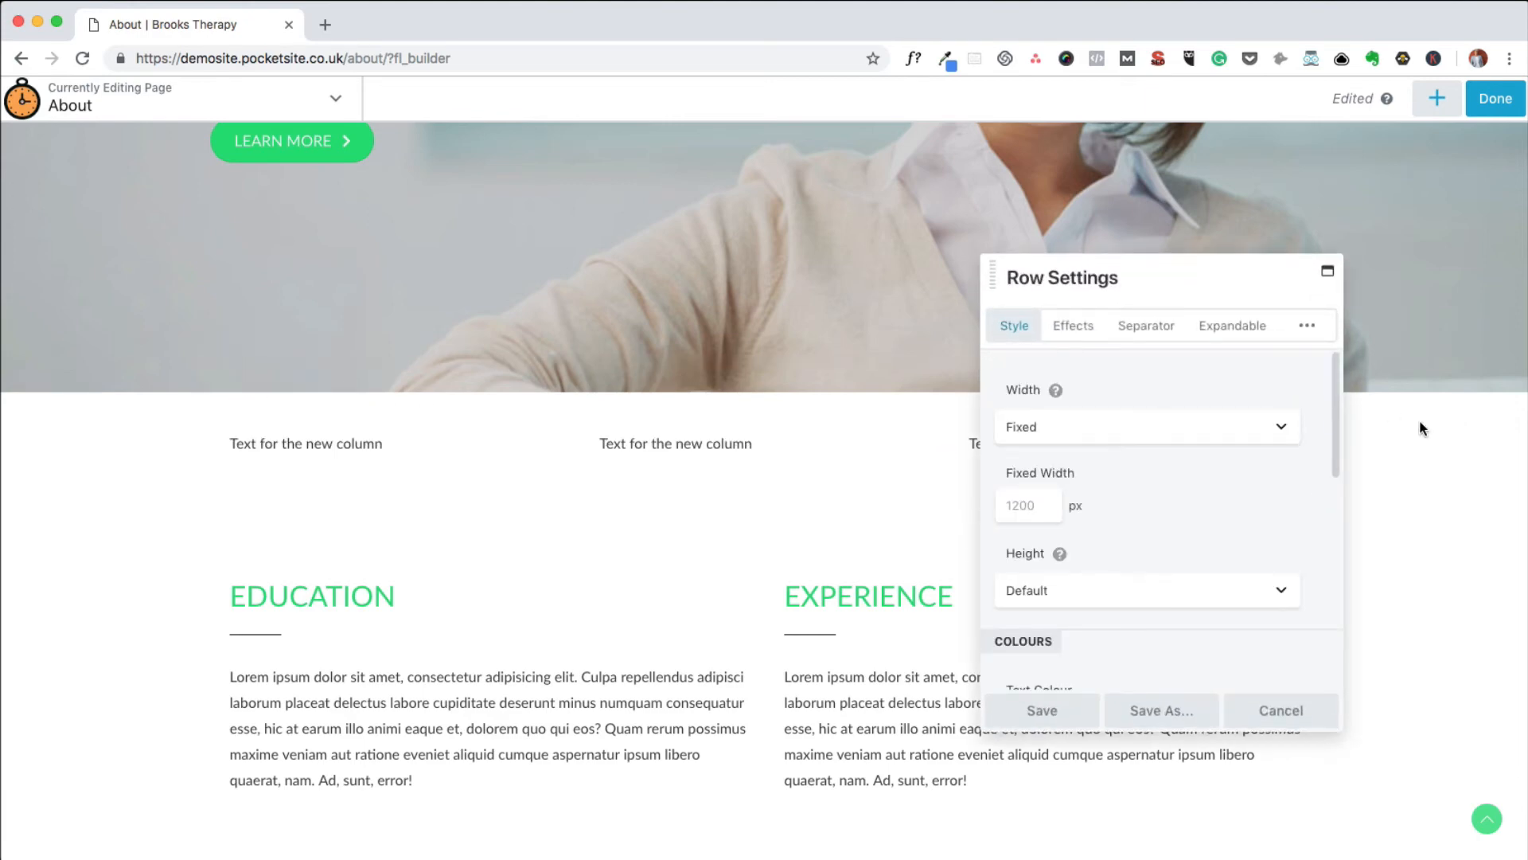
pyautogui.click(1282, 428)
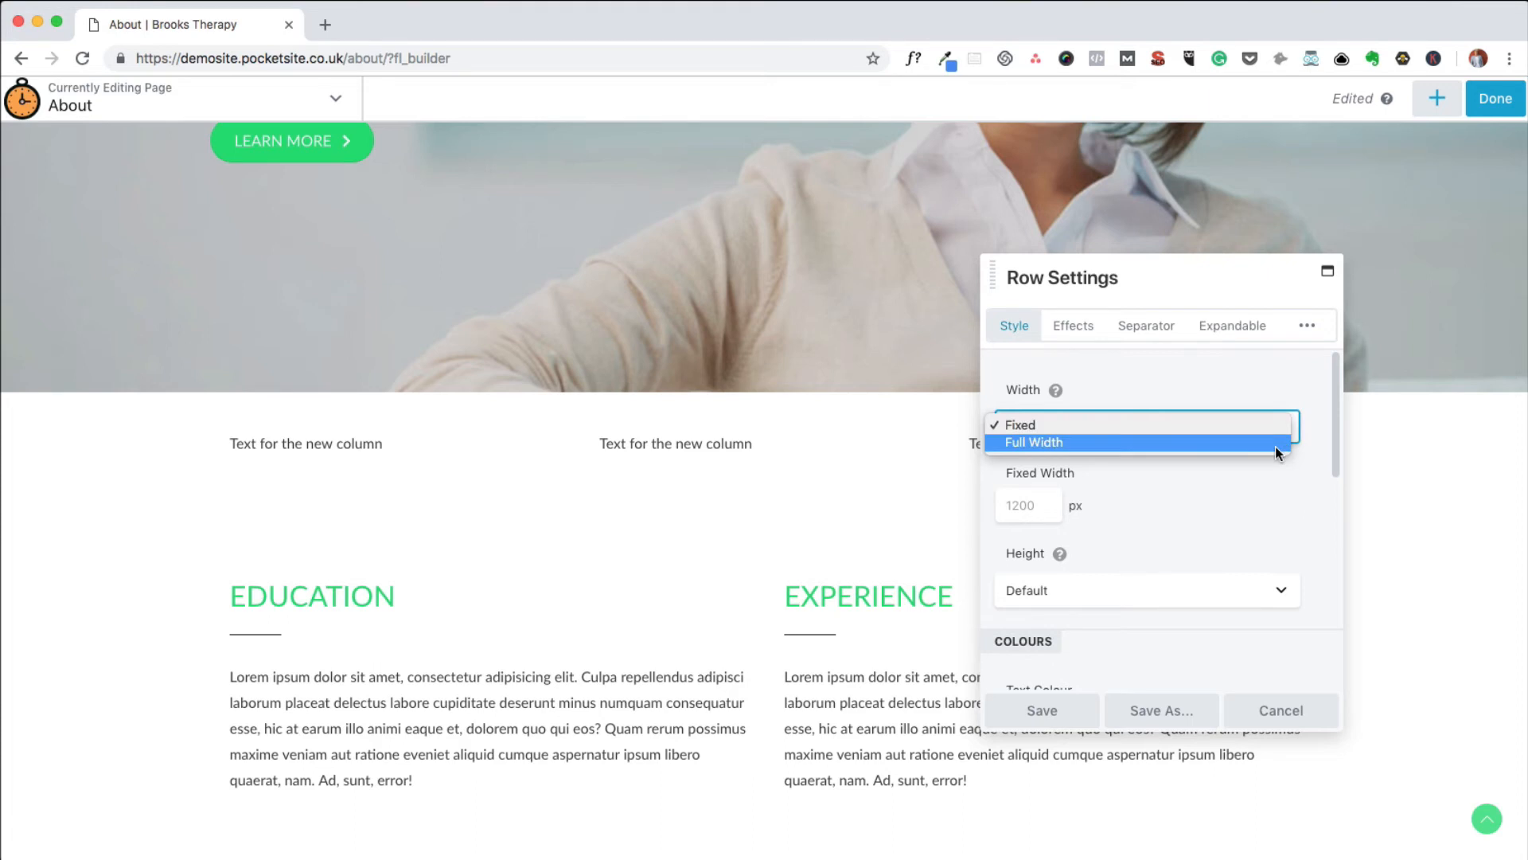
pyautogui.click(1275, 446)
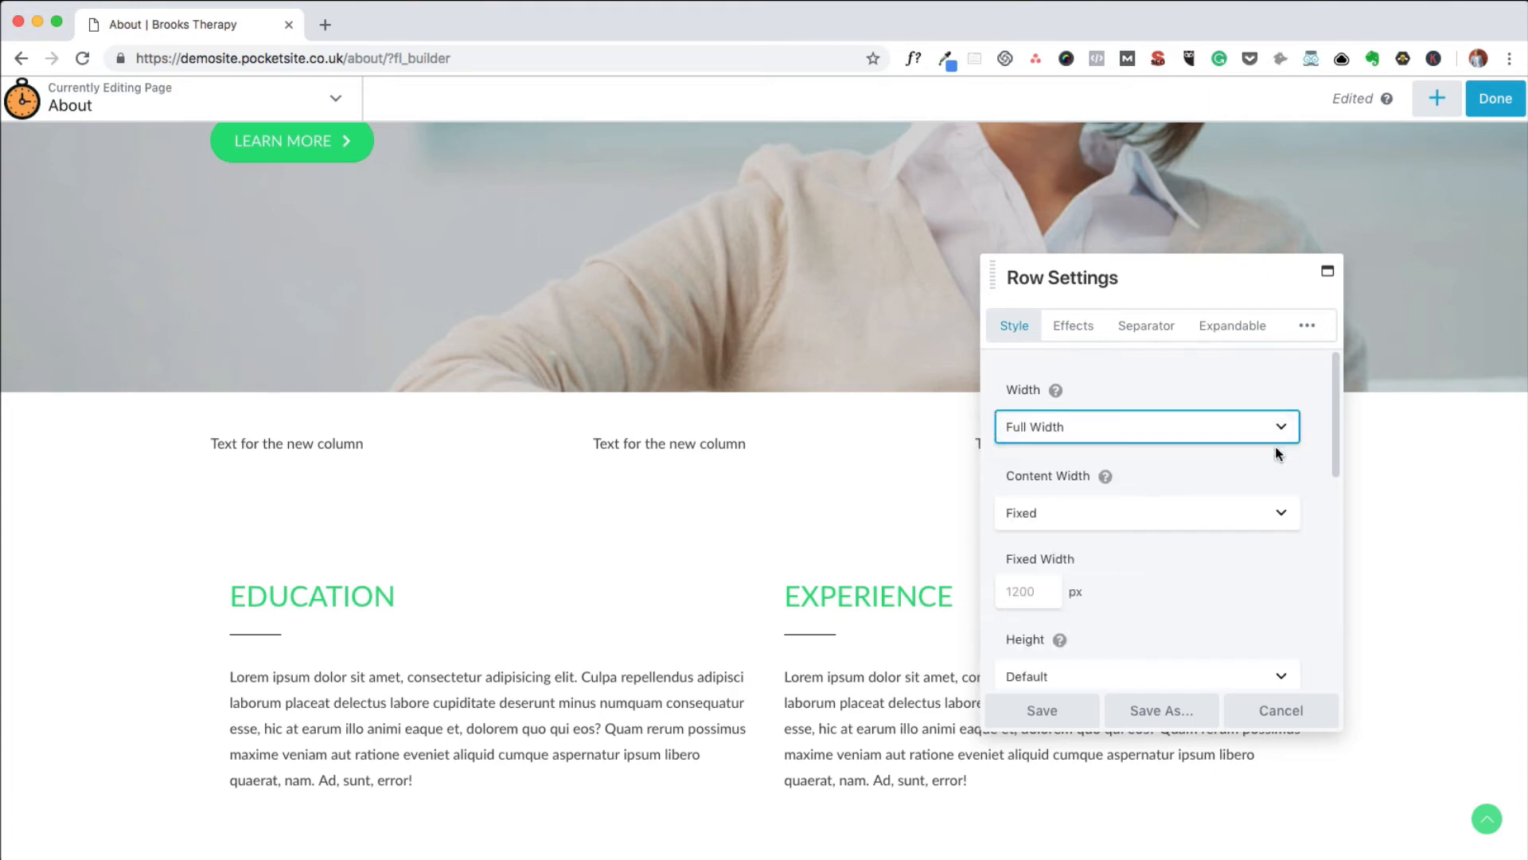
pyautogui.click(1283, 514)
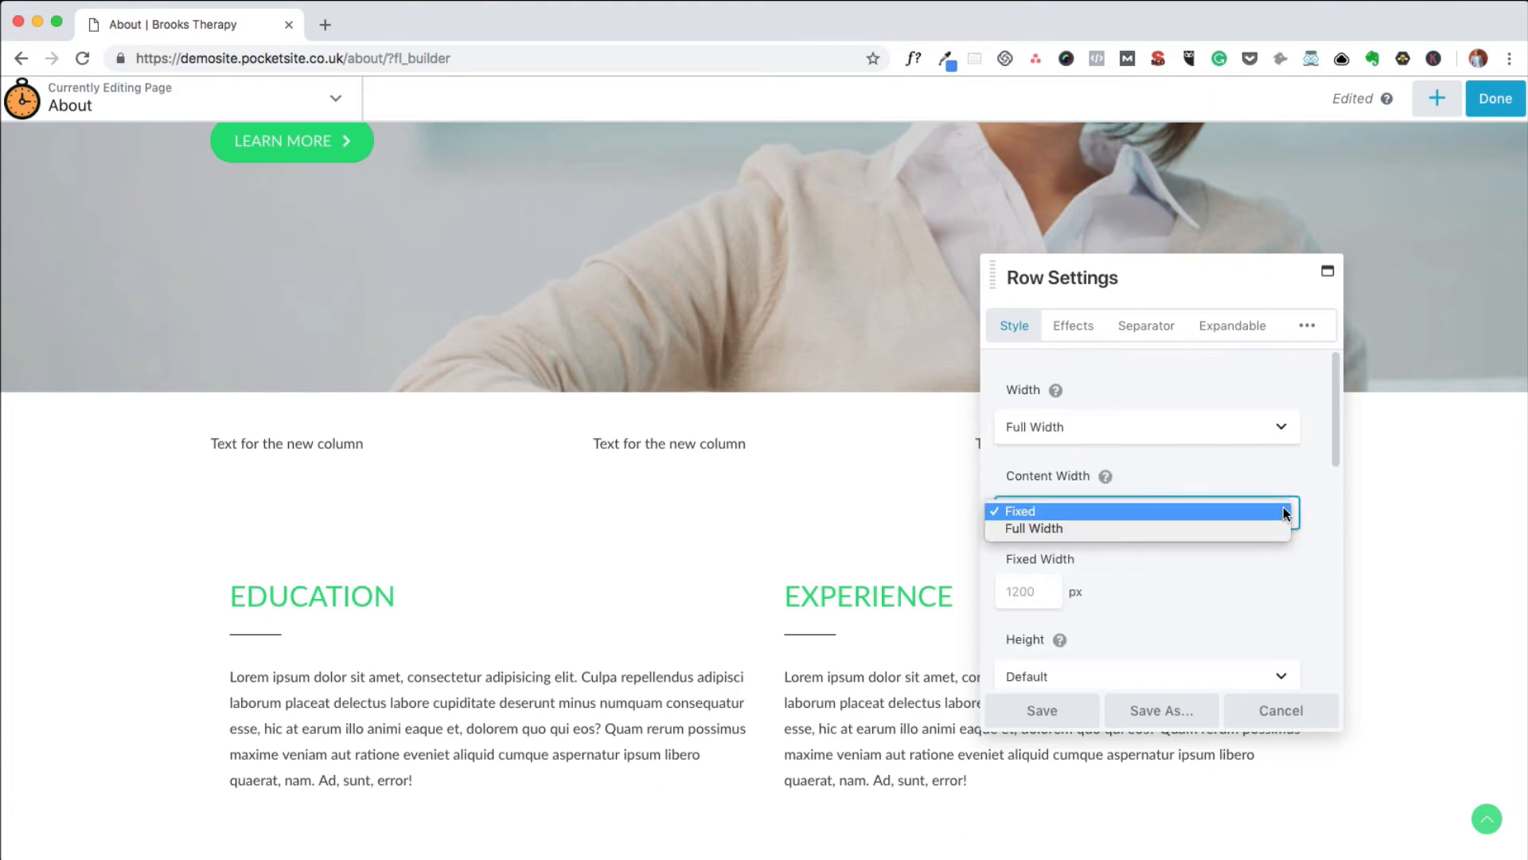
pyautogui.click(1283, 528)
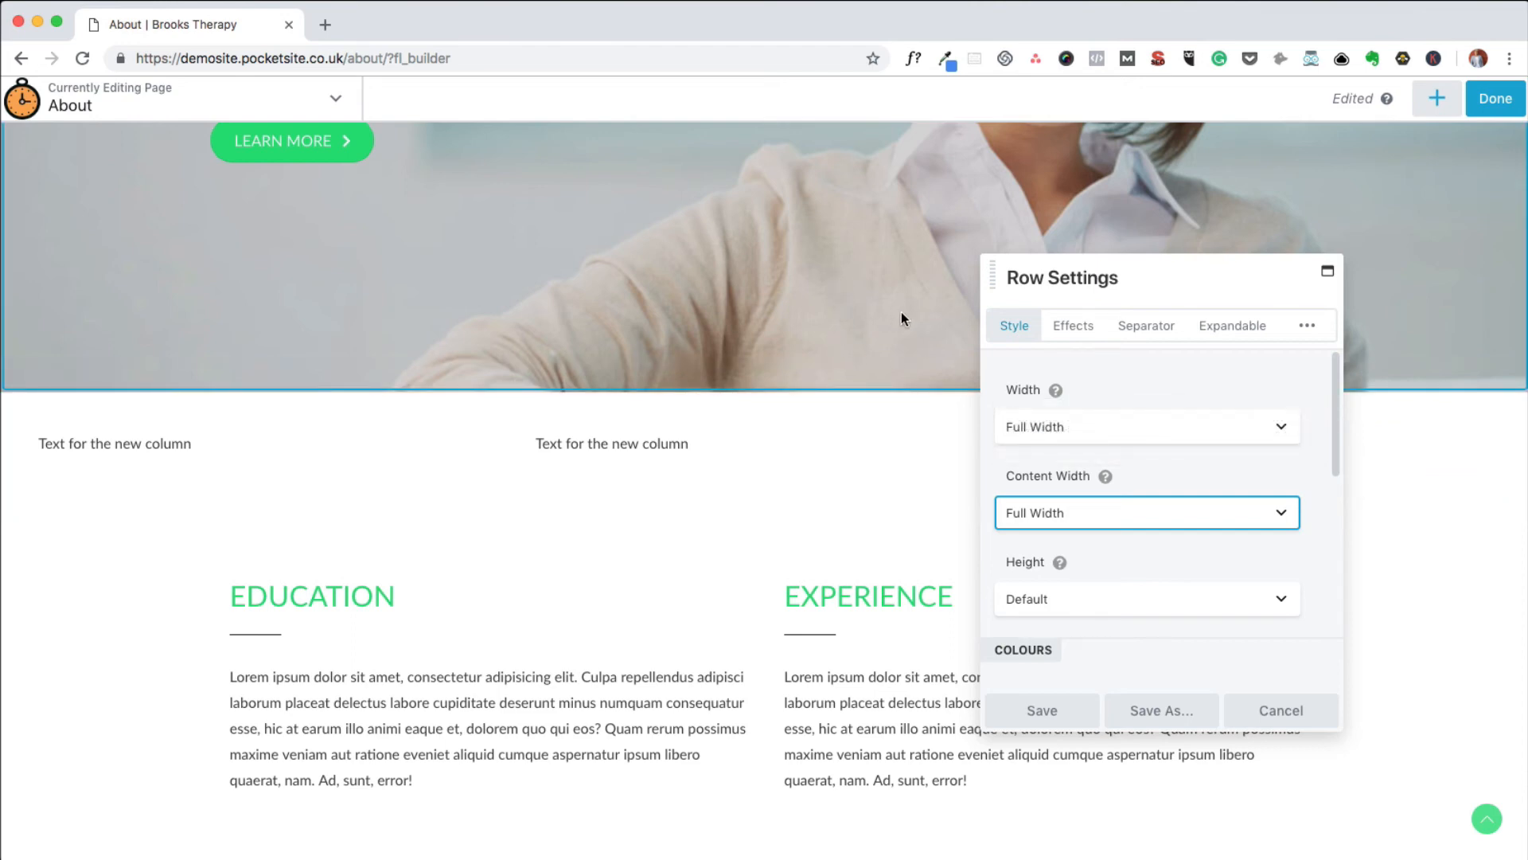
# Return the three-column row's content width to Fixed and save the row settings
pyautogui.click(1280, 511)
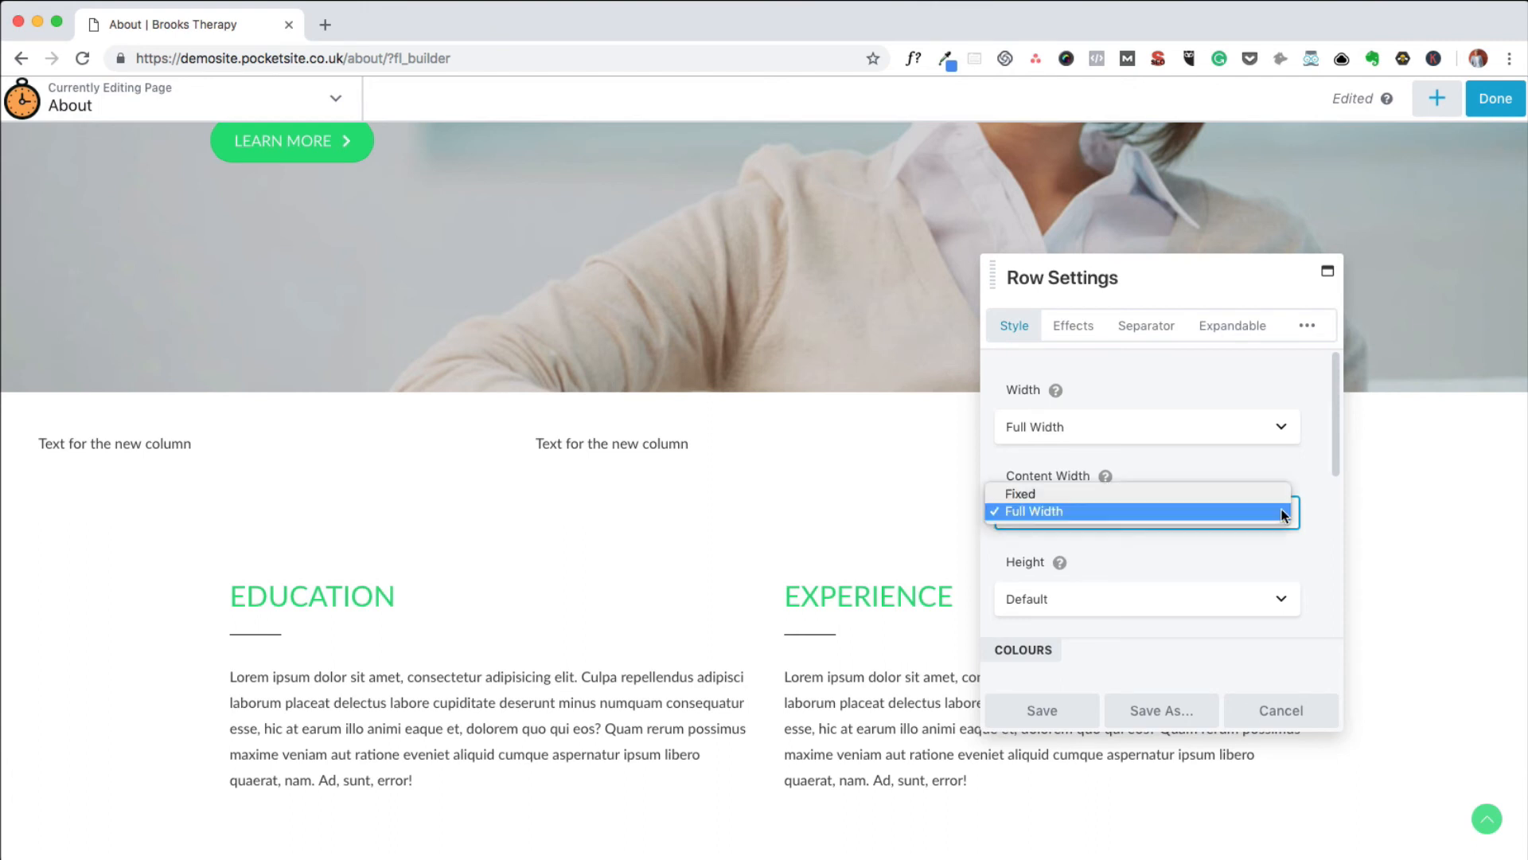
pyautogui.click(1266, 494)
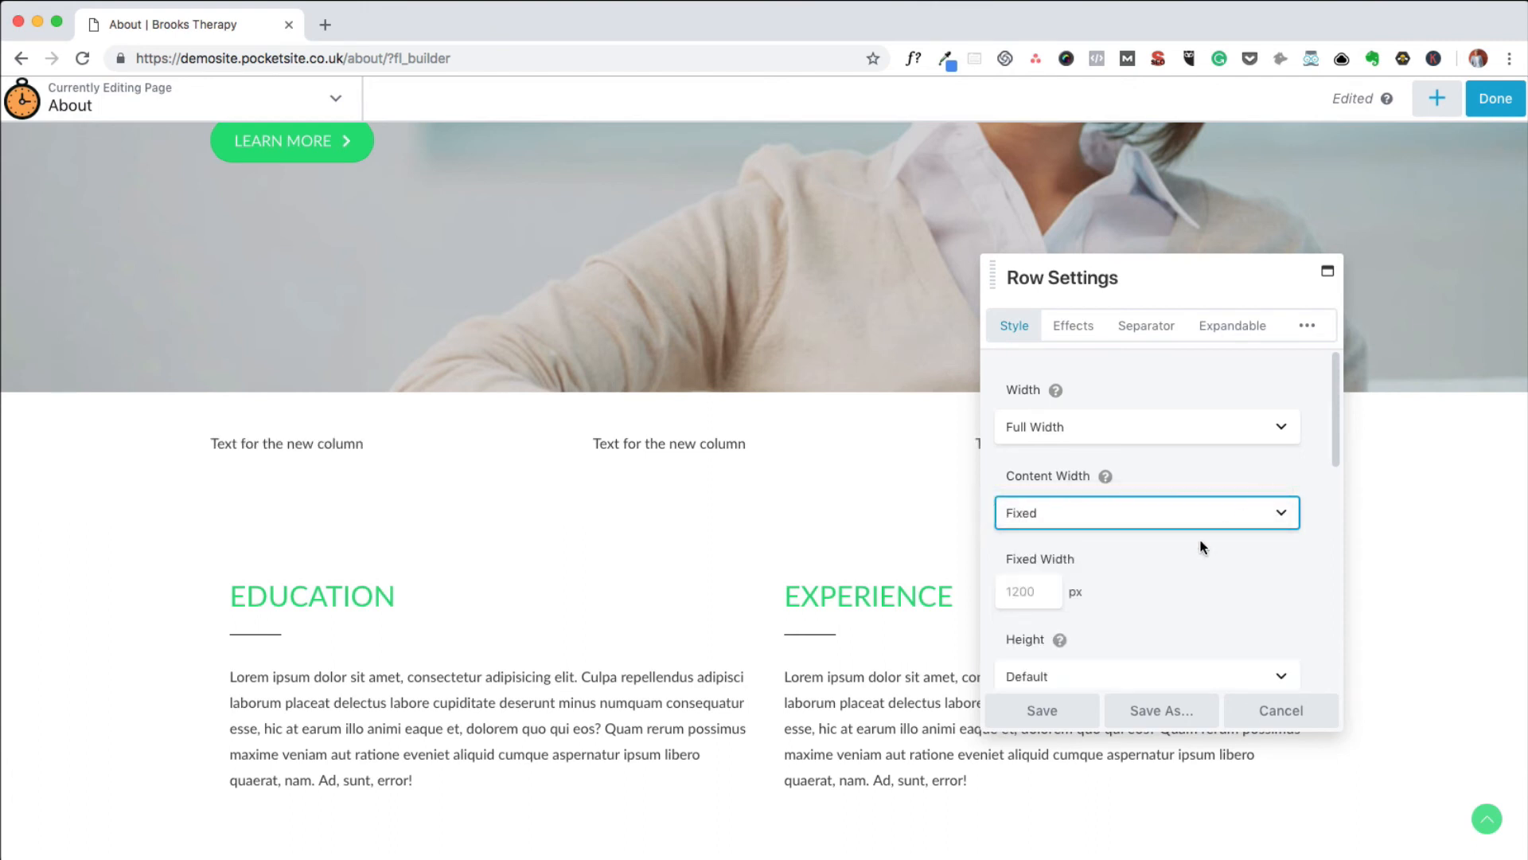
pyautogui.click(1043, 711)
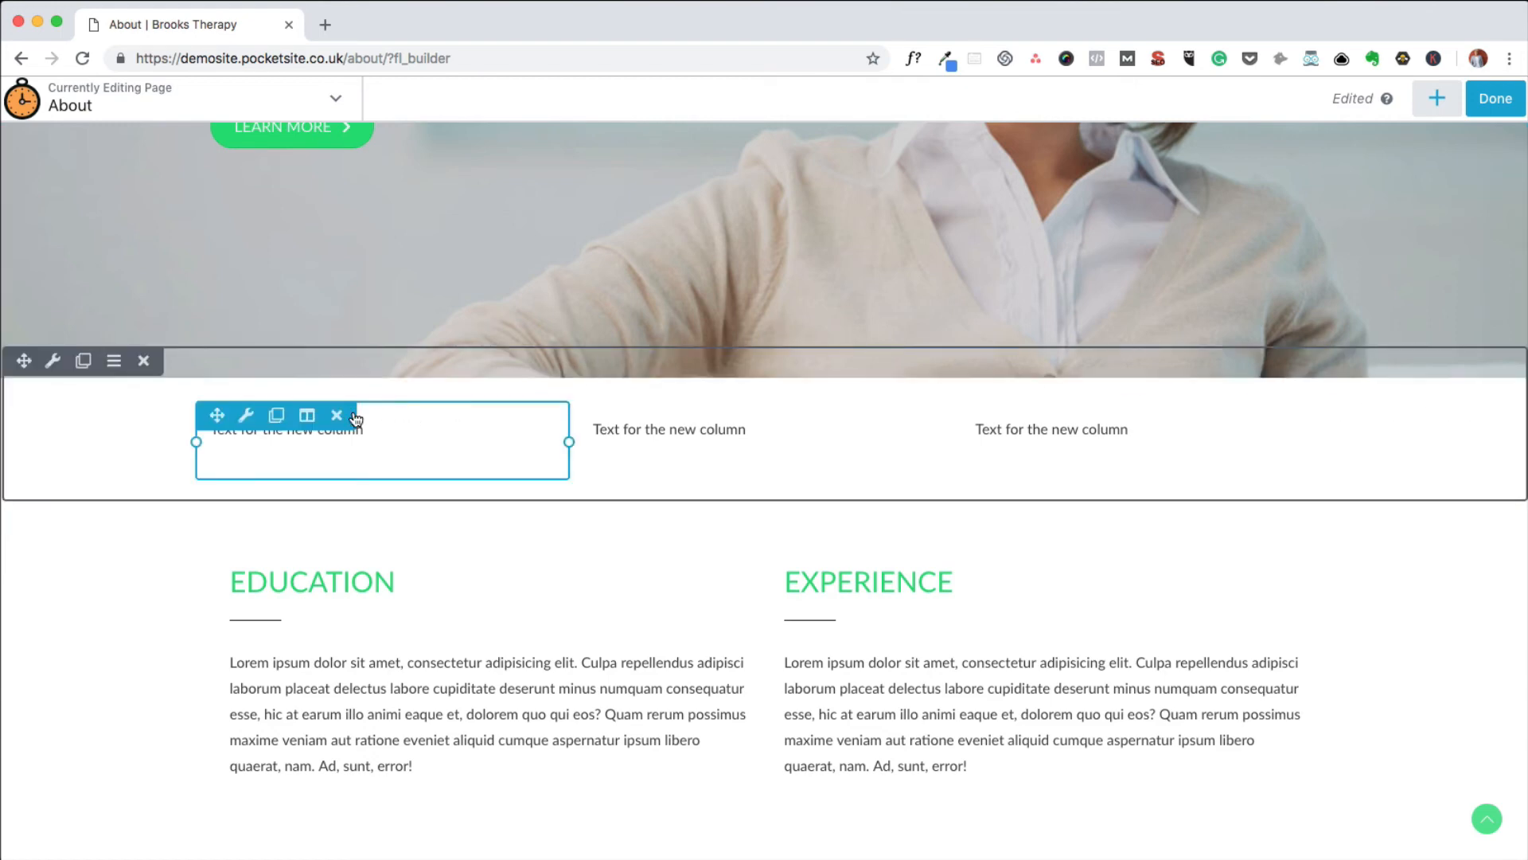
# Delete the three-column text row between the hero image and the Education and Experience section
pyautogui.click(144, 363)
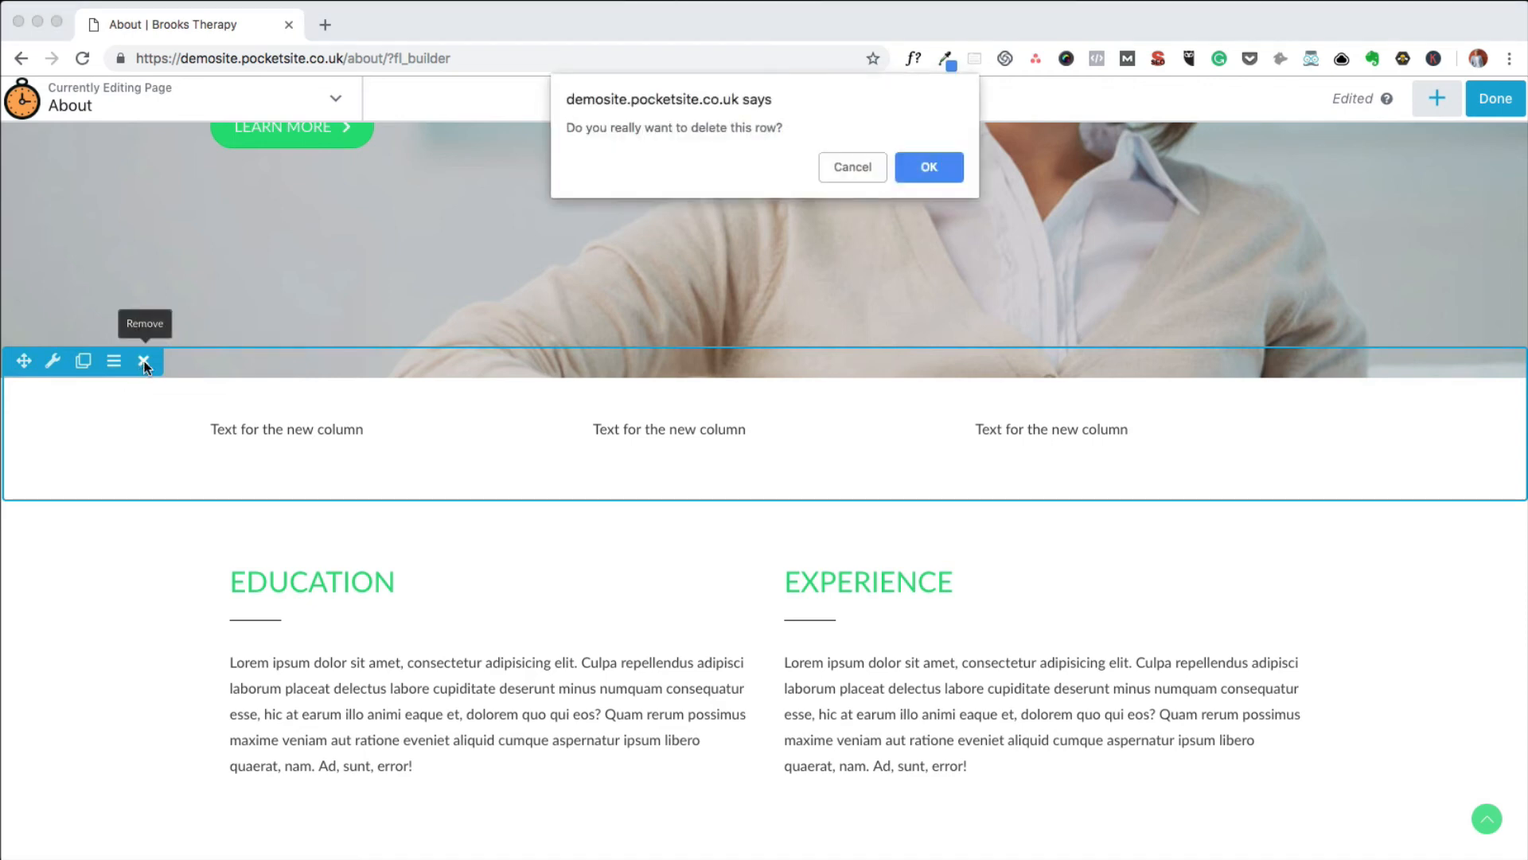
pyautogui.click(929, 167)
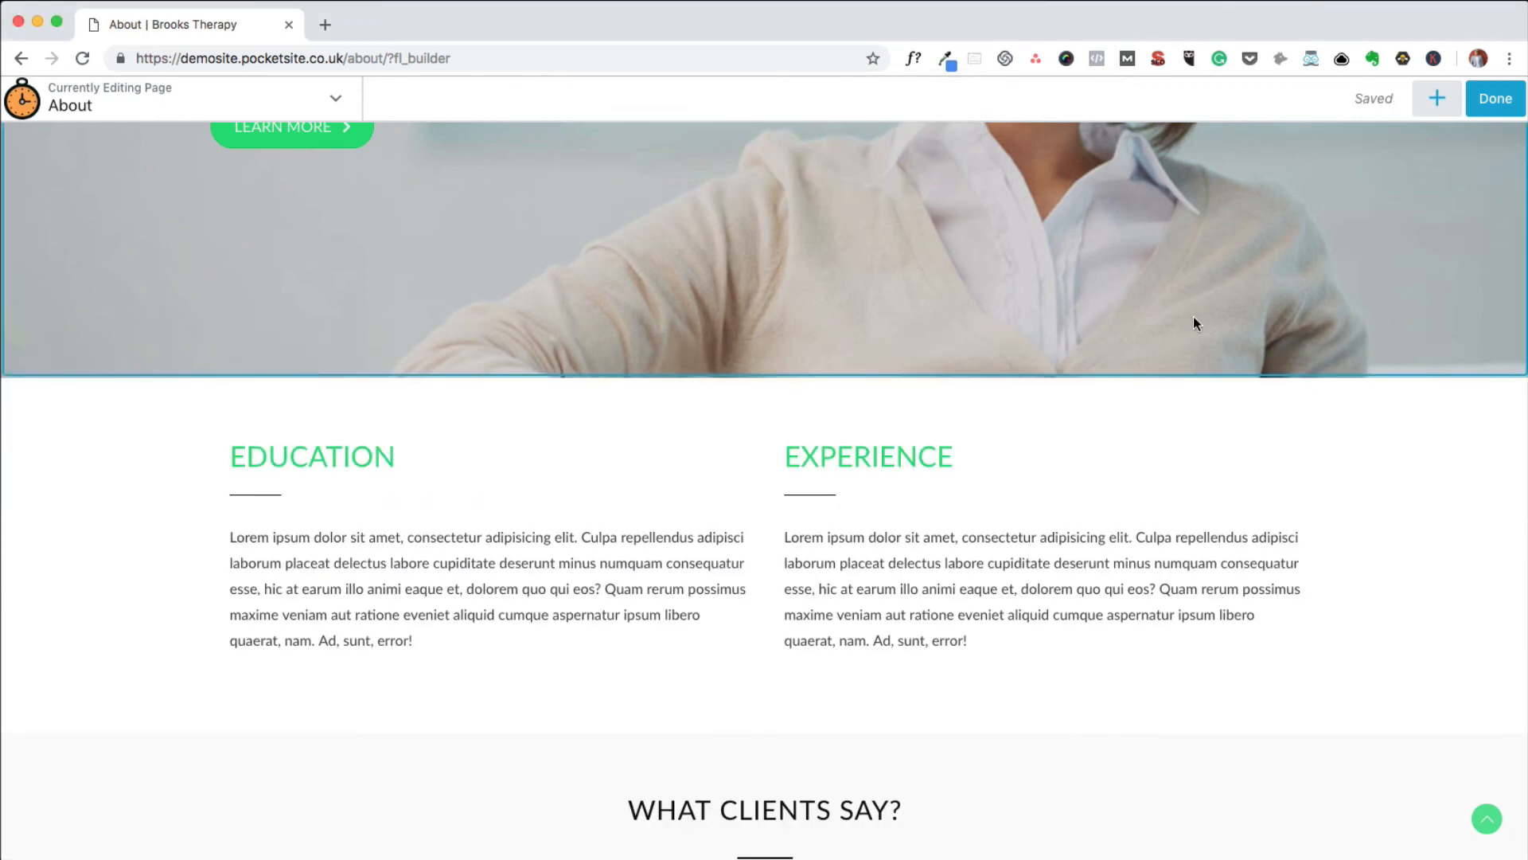
# Finish editing the About page and bring up the choices for discarding, saving as draft or publishing the changes
pyautogui.scroll(5, 1230, 347)
pyautogui.scroll(2, 1231, 355)
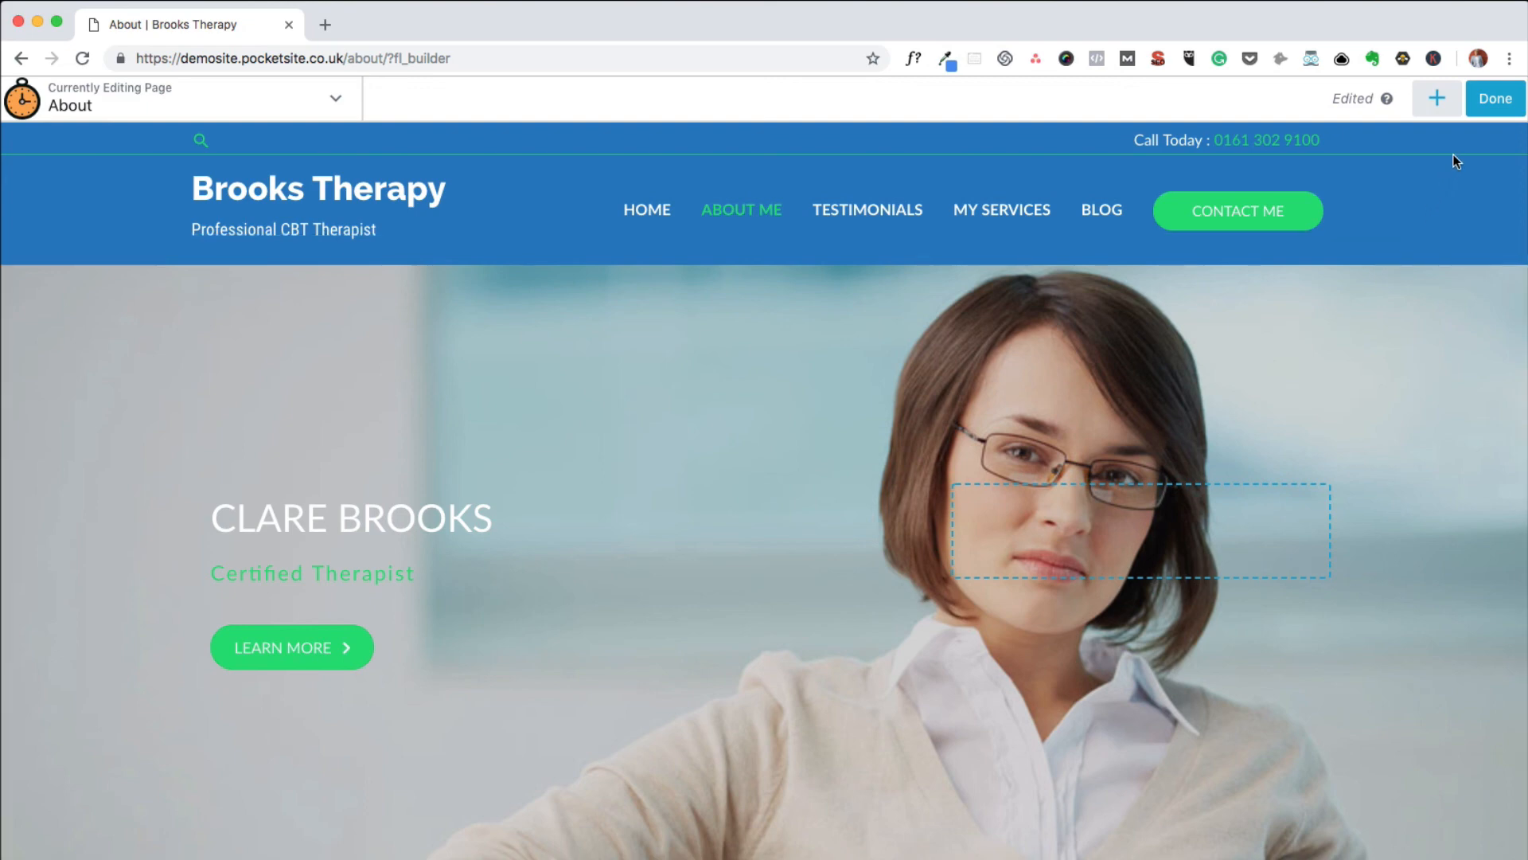
pyautogui.click(1490, 107)
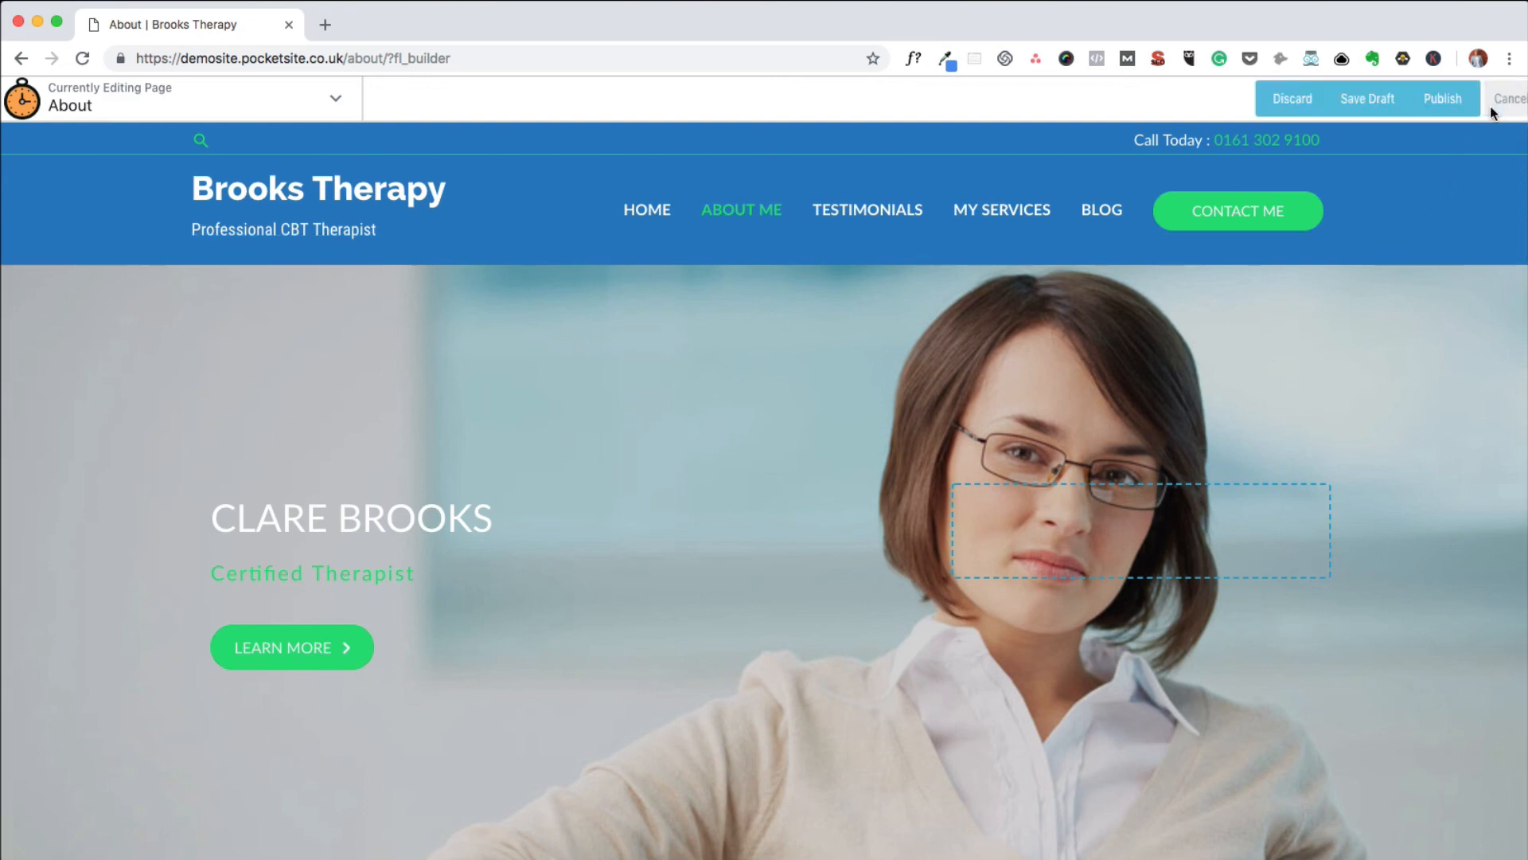